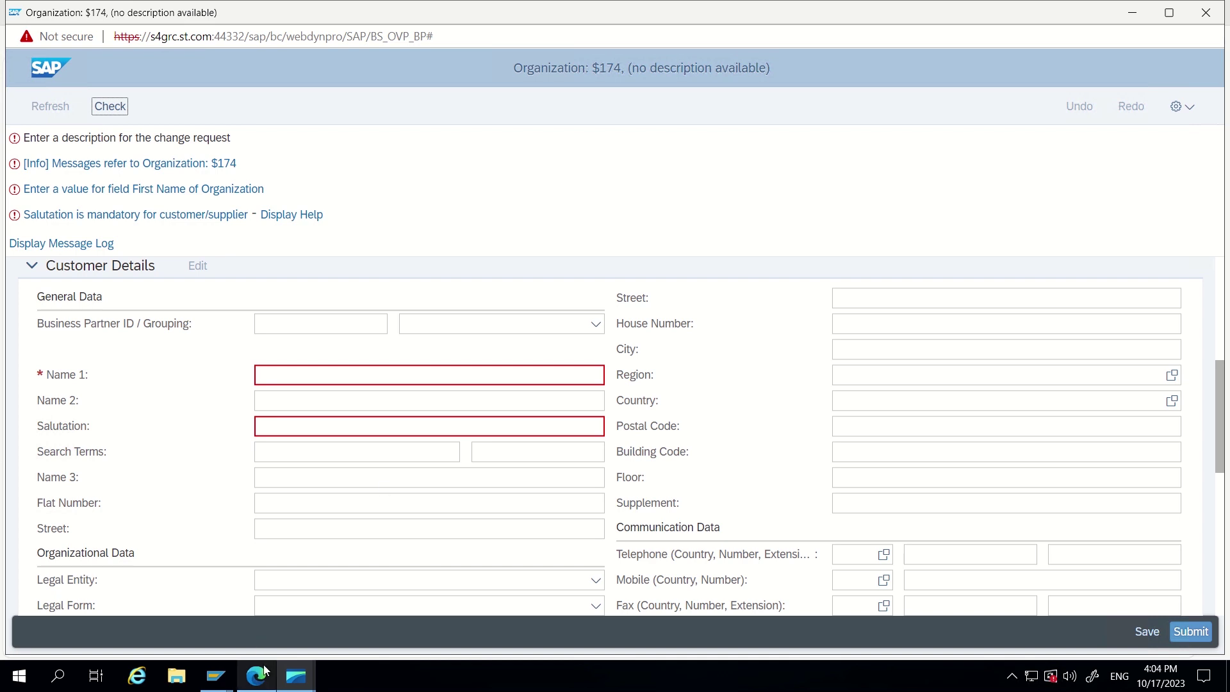
Step: Enter ABCDEF as the Salutation and as Name 1 of the new organization
mouse_move(220, 677)
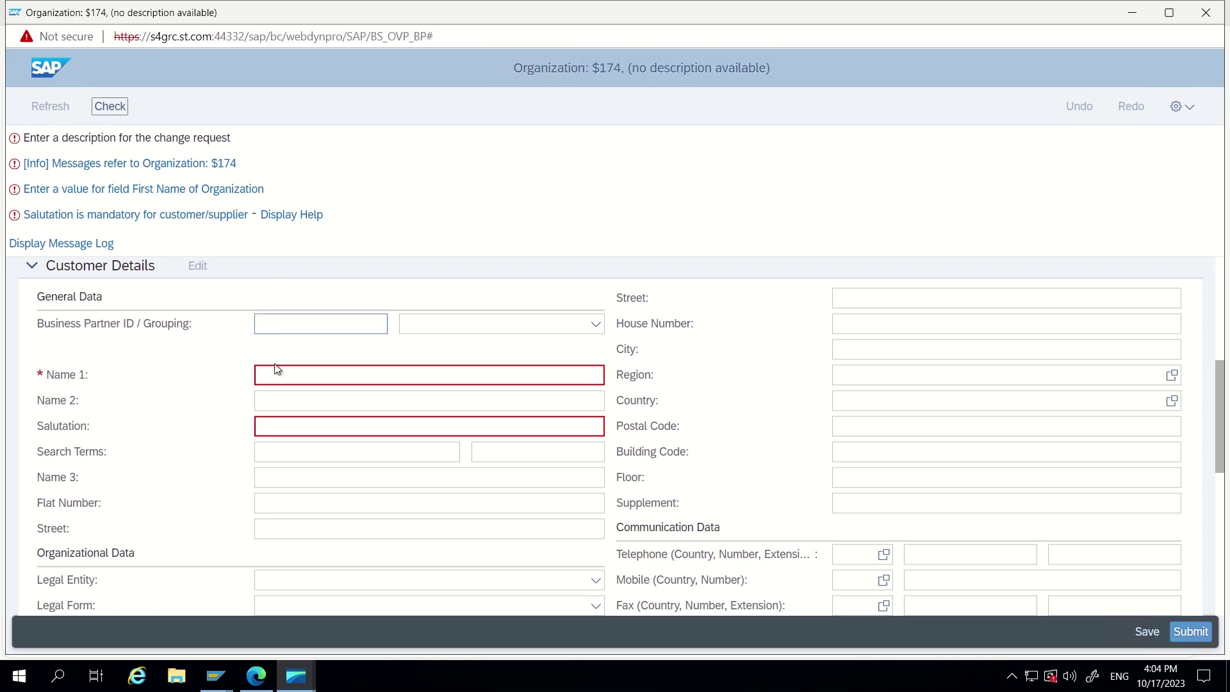
click(267, 426)
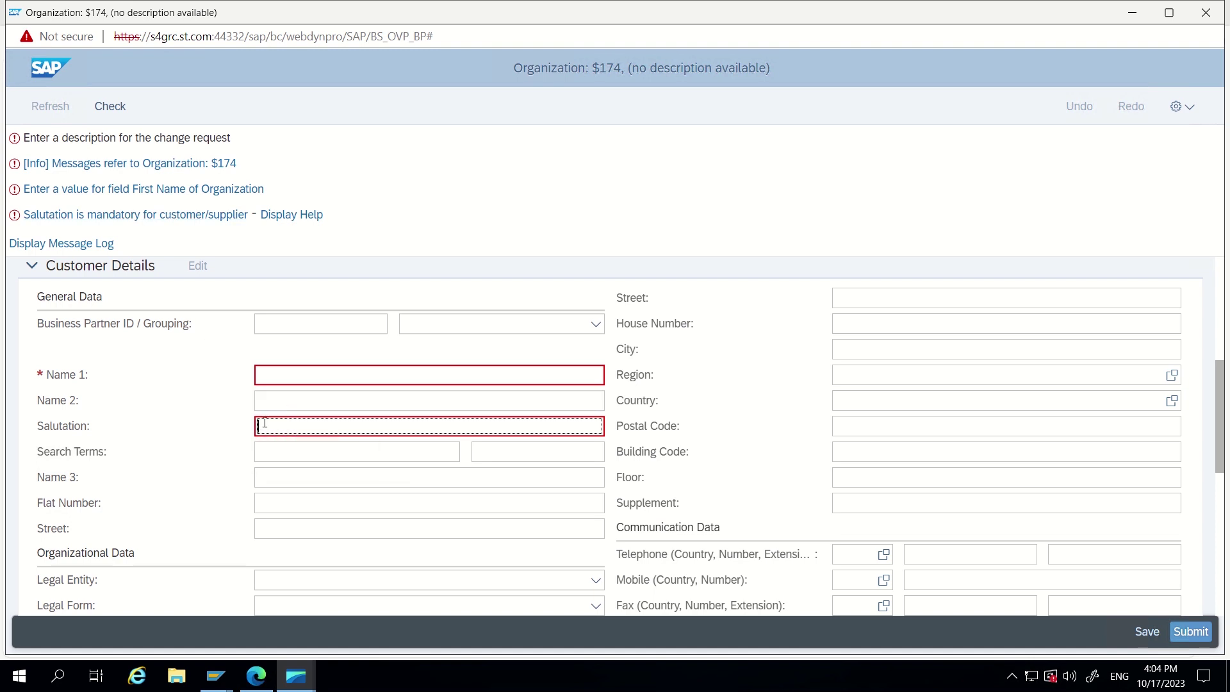
text(ABCDE)
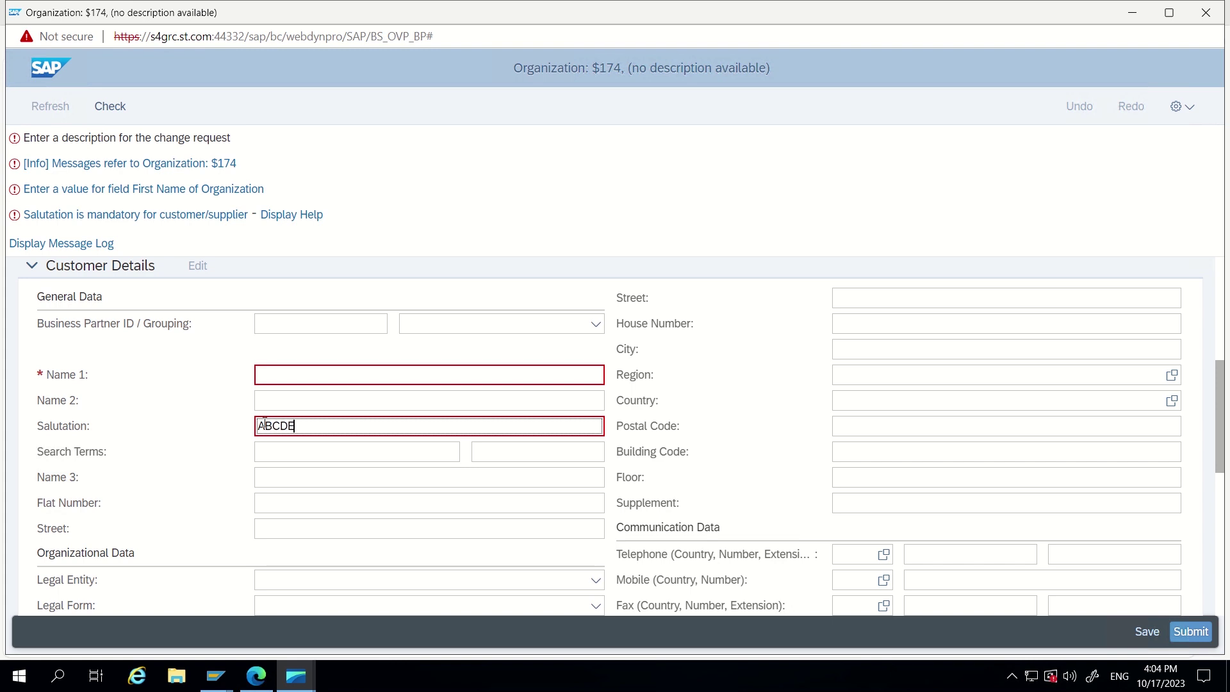
text(F)
click(286, 377)
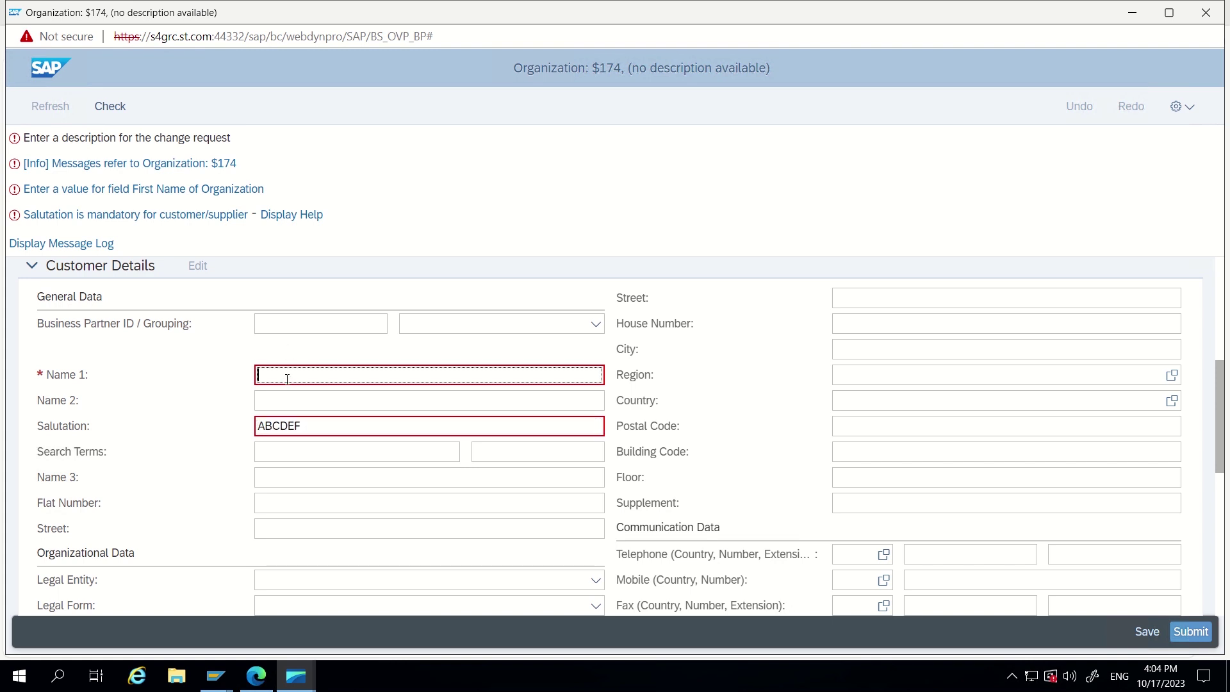
text(ABD)
text(DEF)
Step: Highlight both ABCDEF values and bring back the Salutation error message
drag(317, 374, 205, 385)
drag(323, 424, 212, 437)
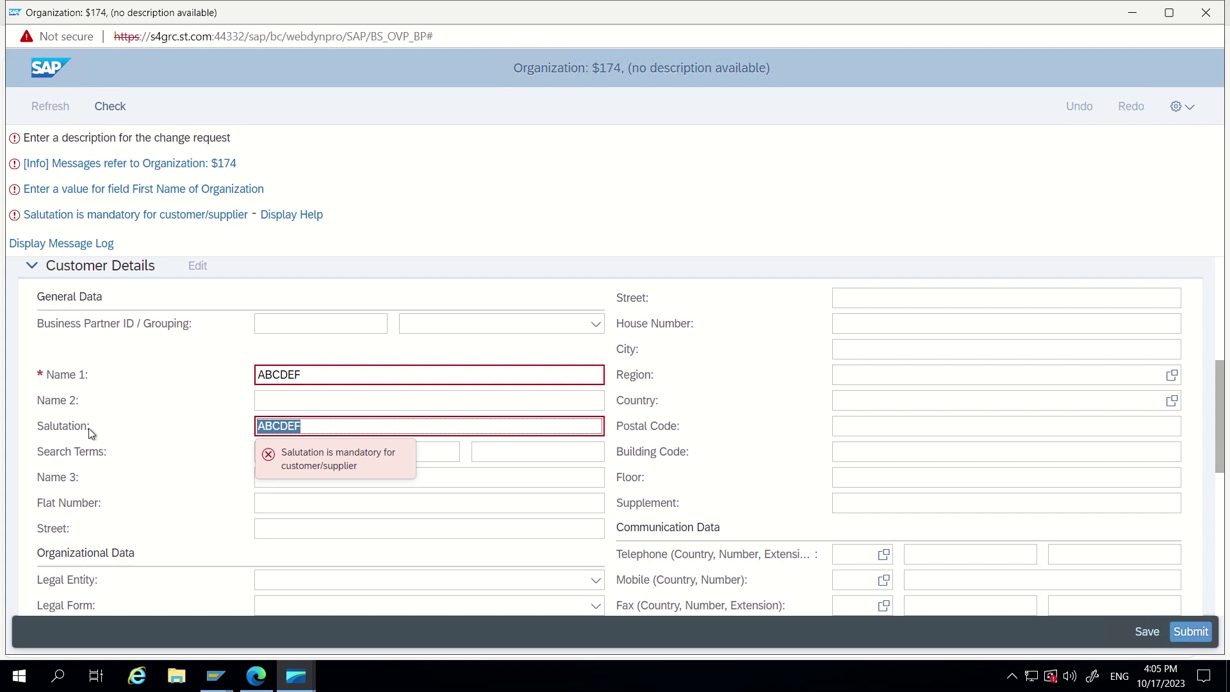
drag(90, 433, 37, 428)
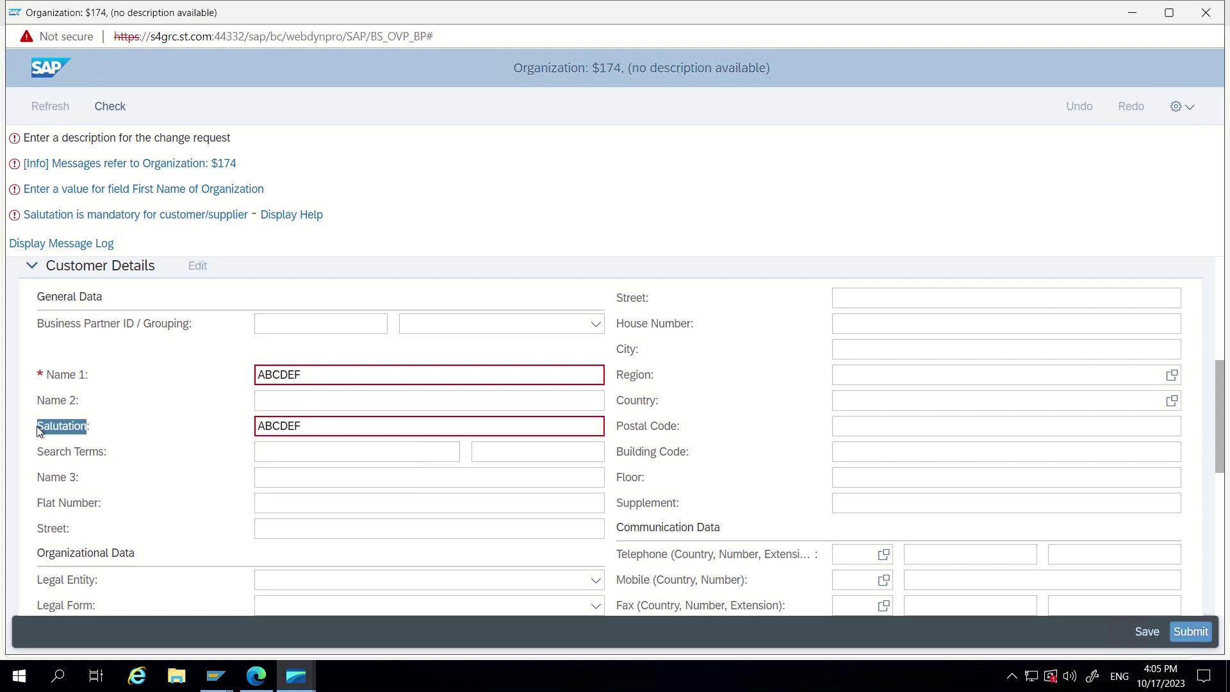
click(308, 428)
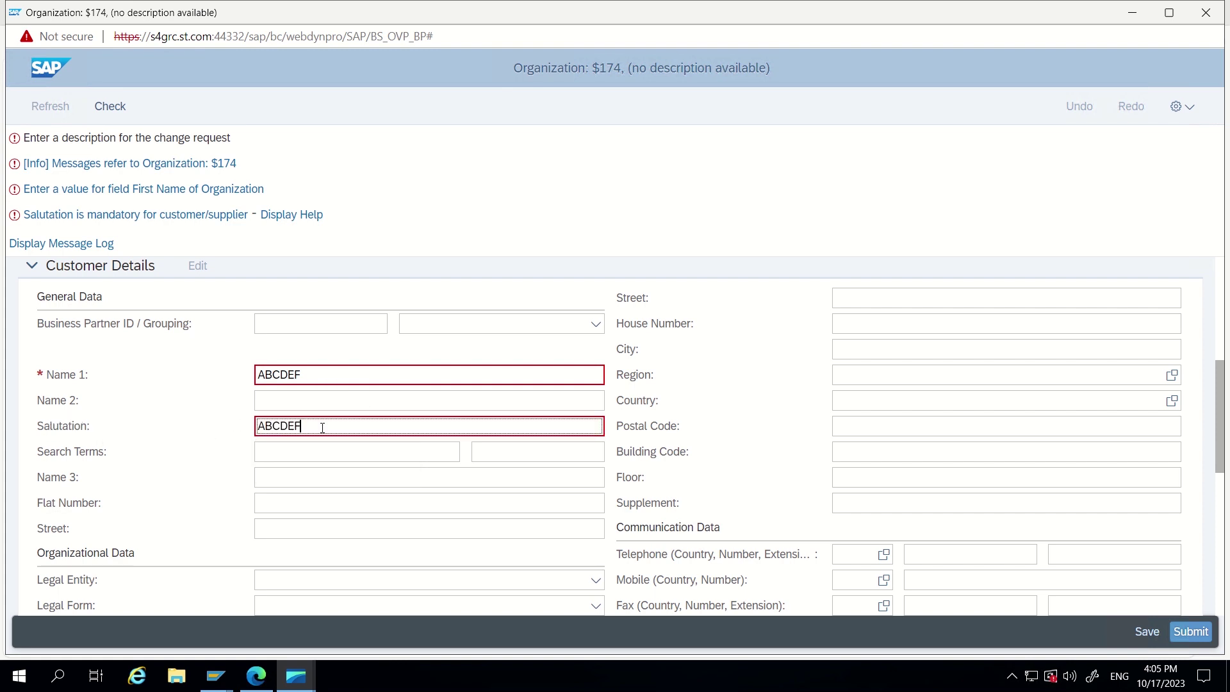
Step: Check the entered customer data and scroll through the change request fields
click(107, 115)
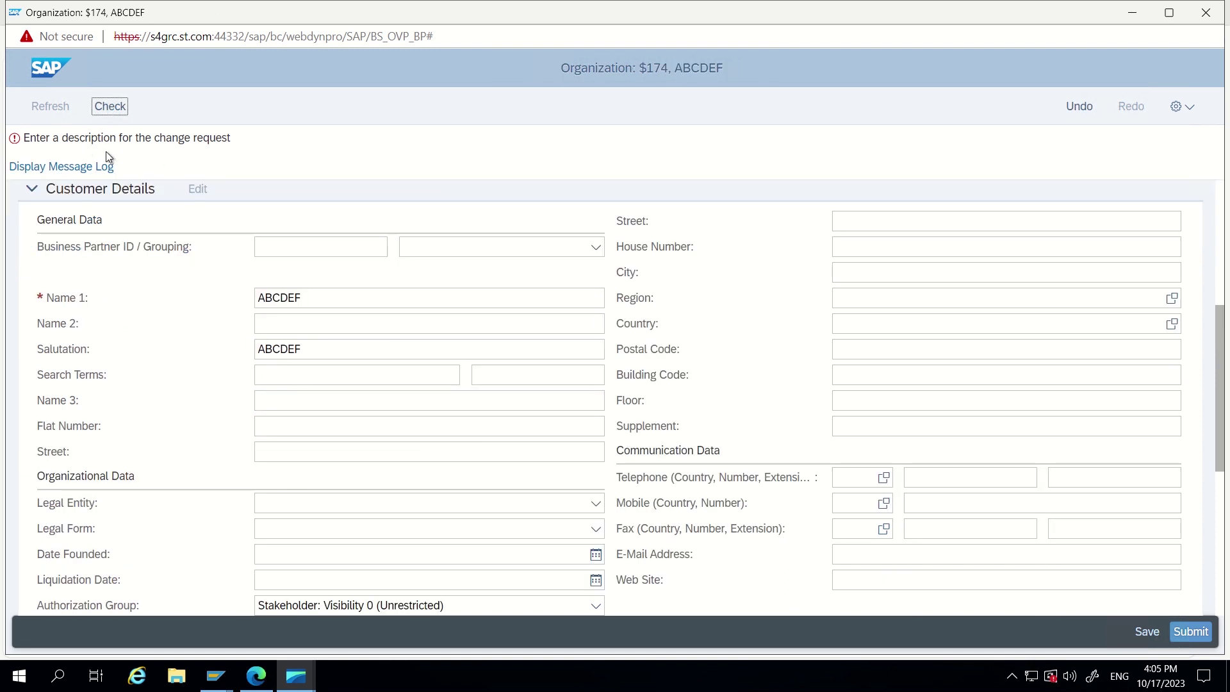
scroll(301, 332, up, 4)
click(298, 274)
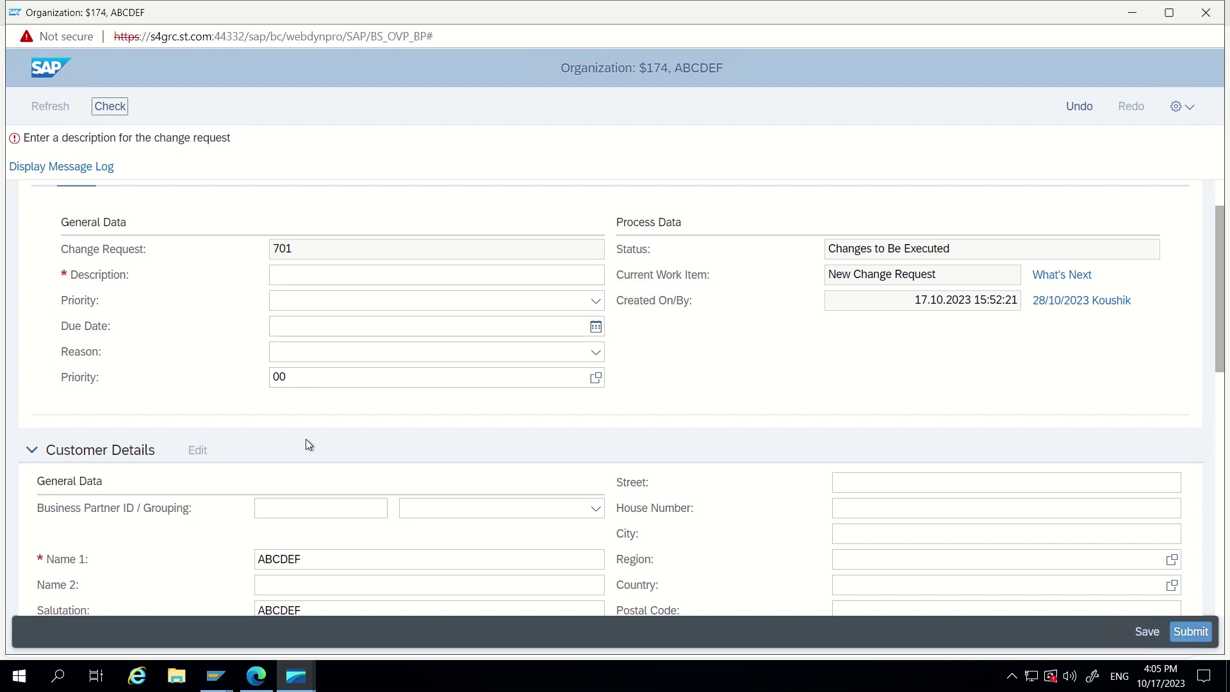
scroll(308, 441, down, 2)
click(341, 451)
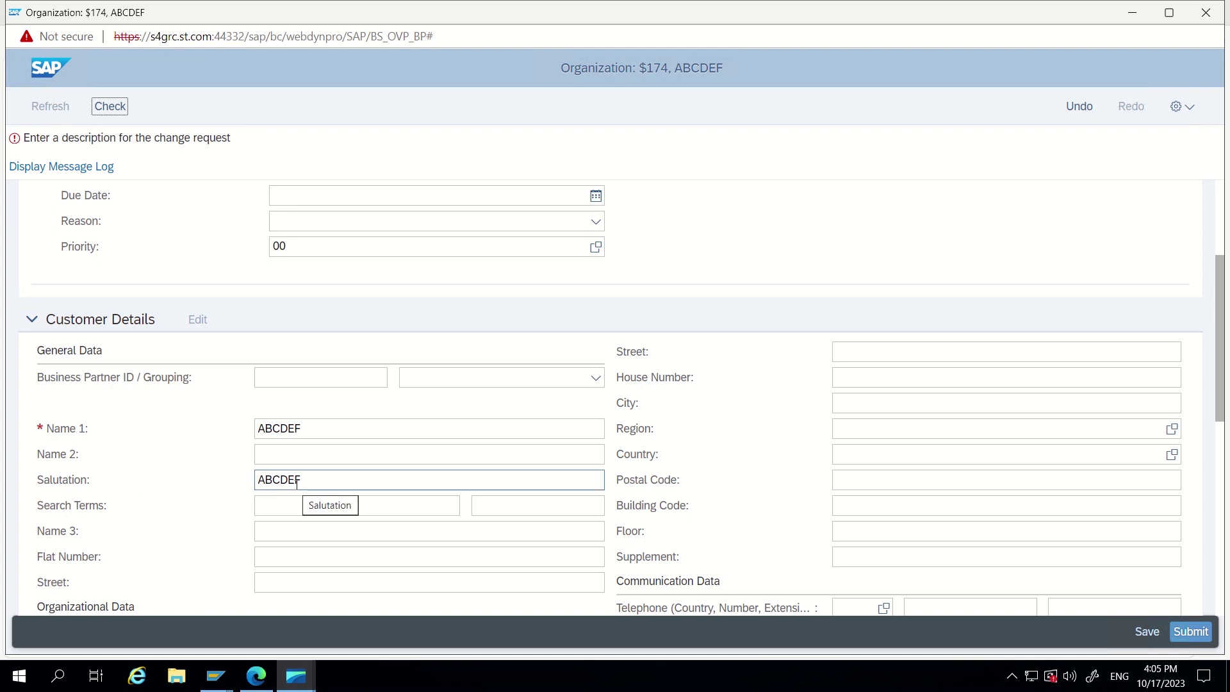
Step: Highlight the identical ABCDEF values in Salutation and Name 1
drag(312, 484, 219, 479)
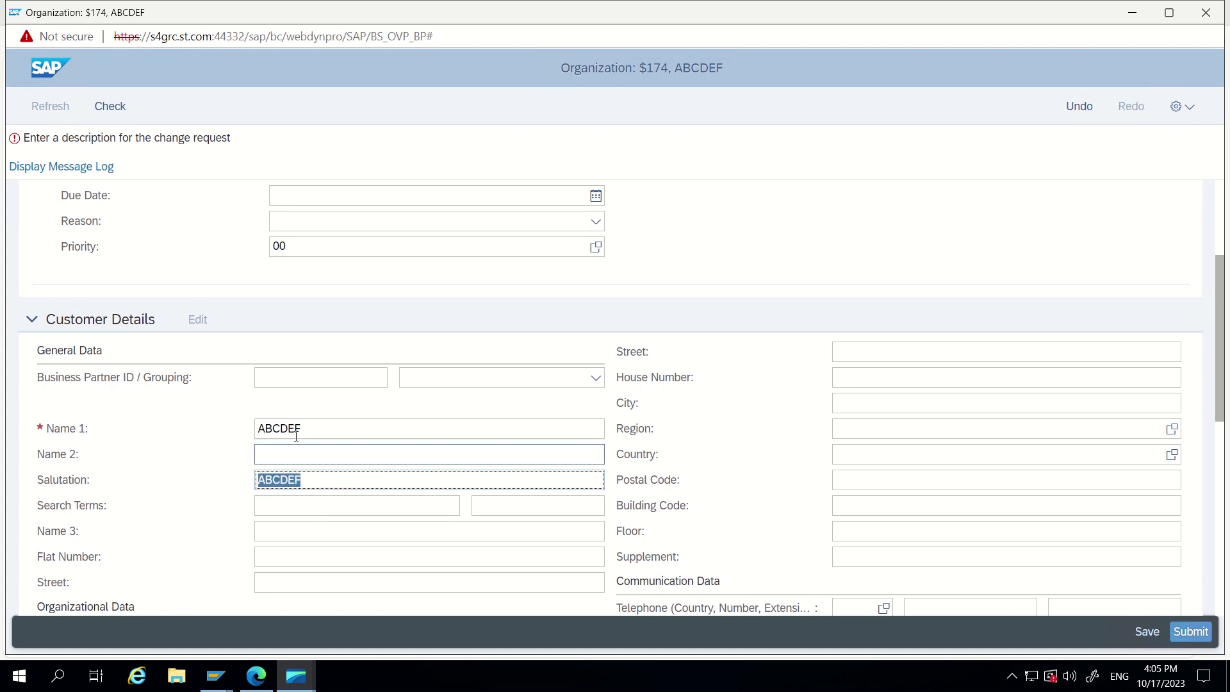
drag(310, 431, 257, 429)
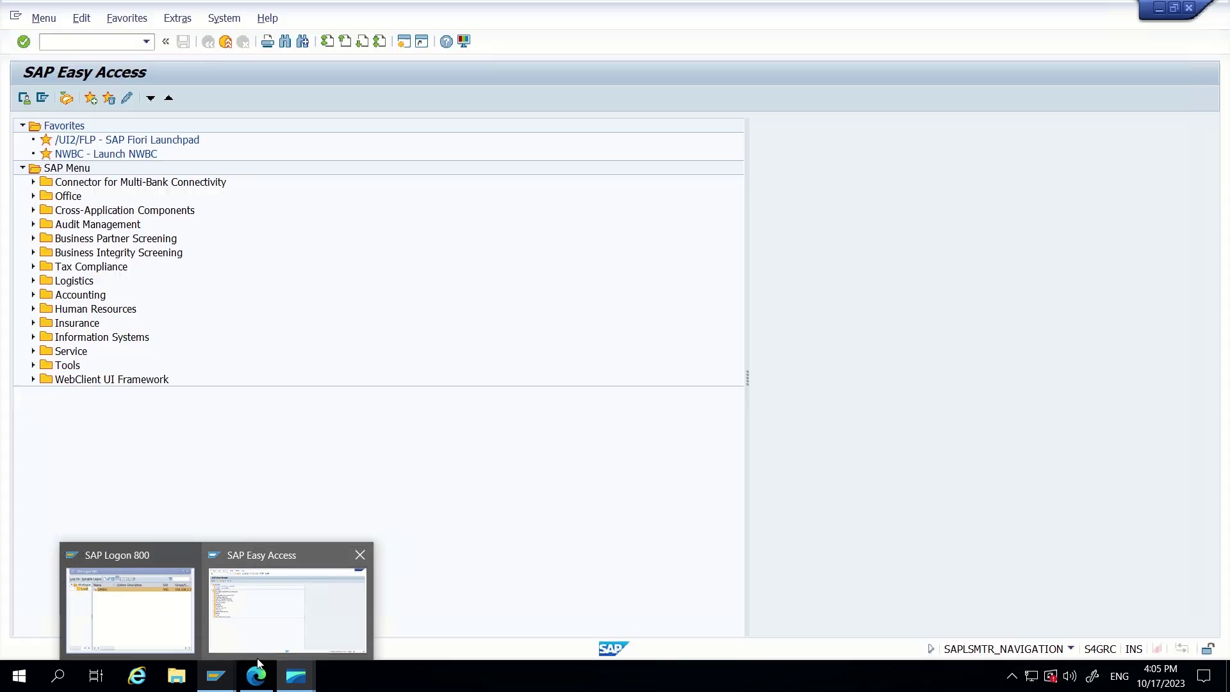
mouse_move(257, 677)
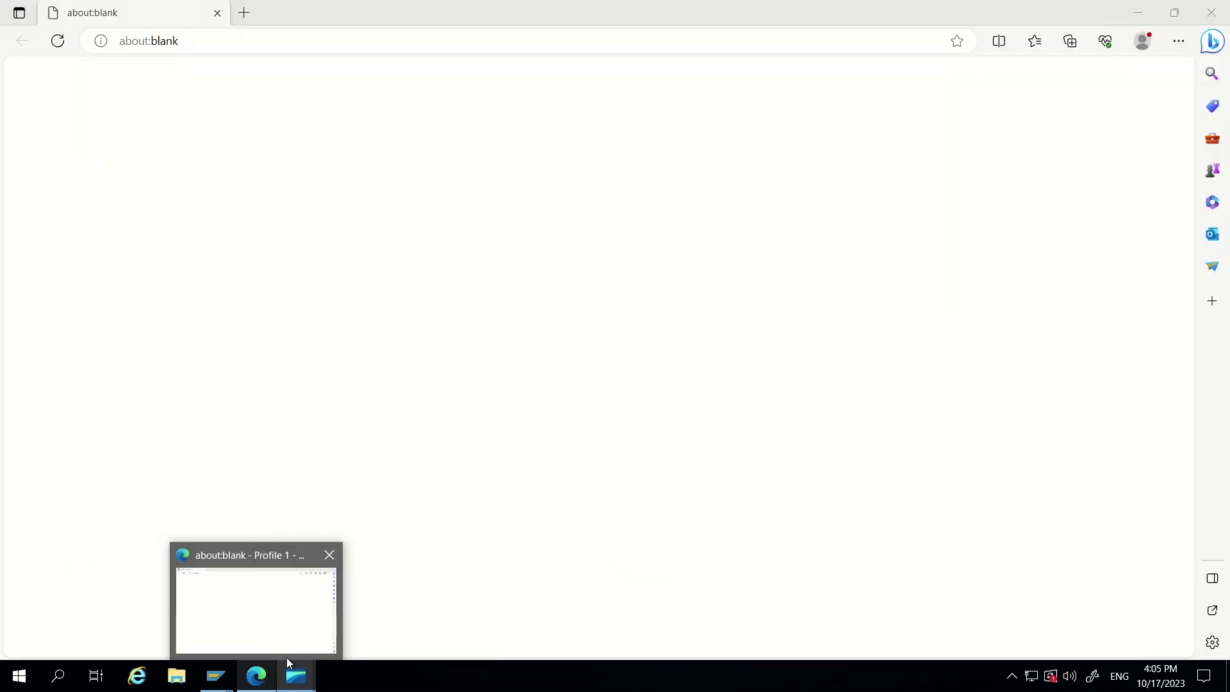
mouse_move(299, 689)
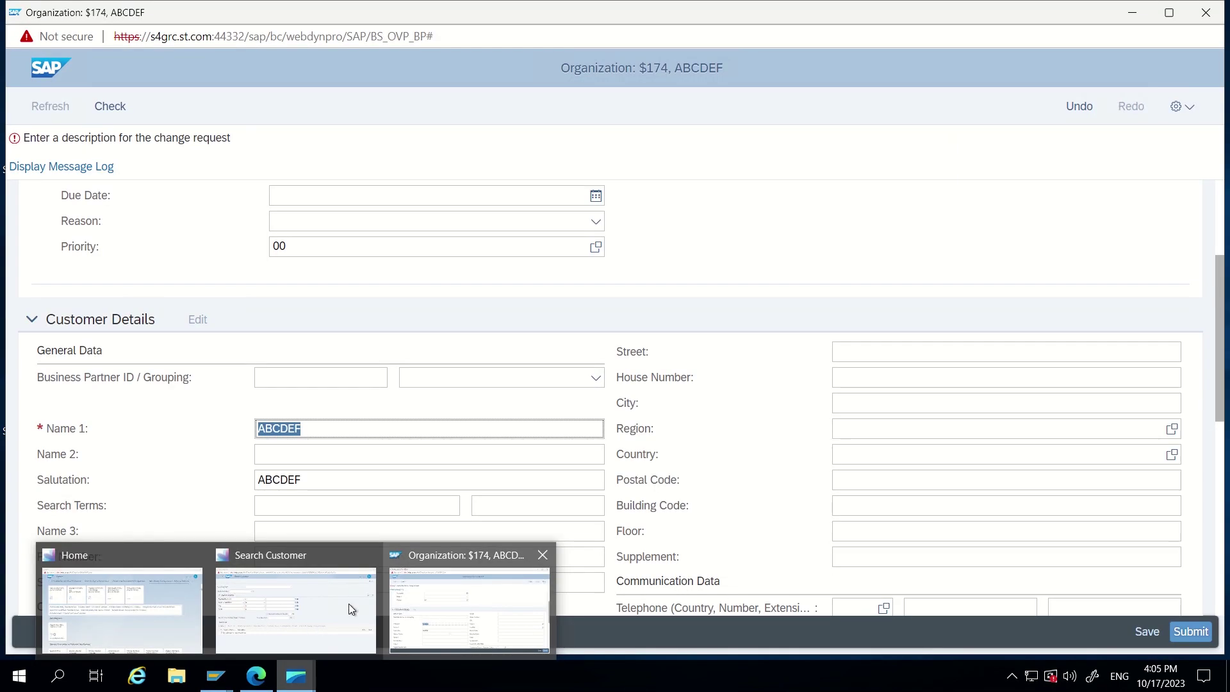
Step: From the Launchpad, open the Data Quality Rules for Business Partners app and create a new rule
mouse_move(305, 603)
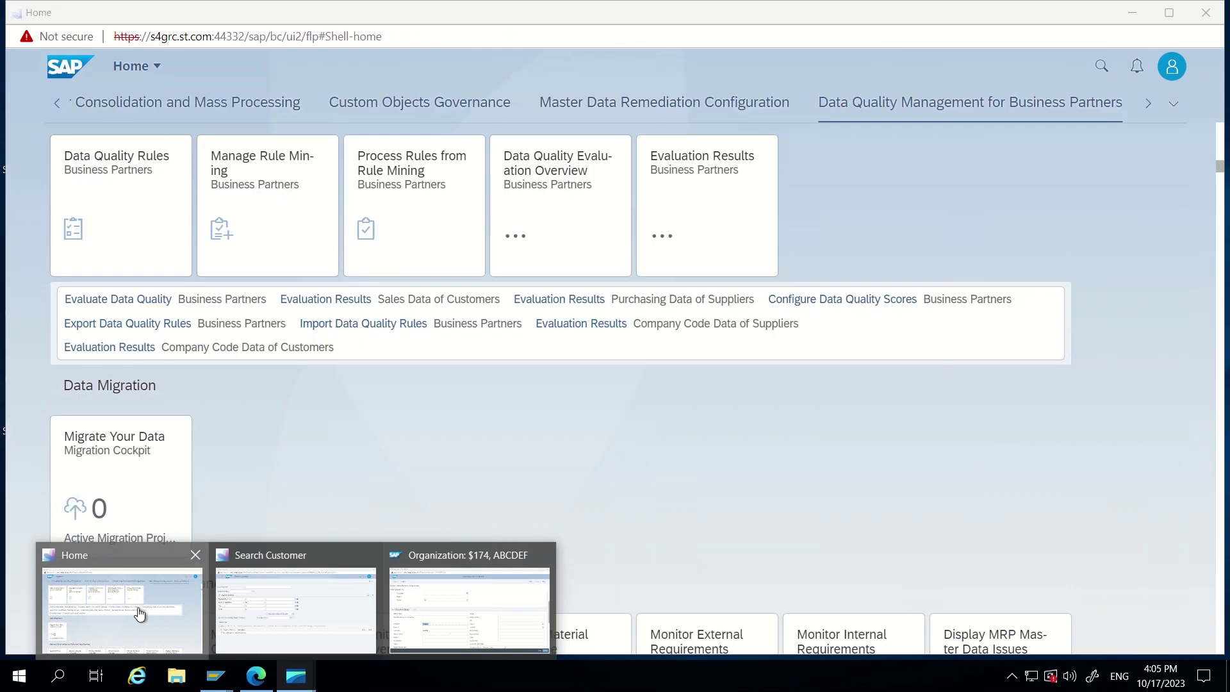
click(137, 609)
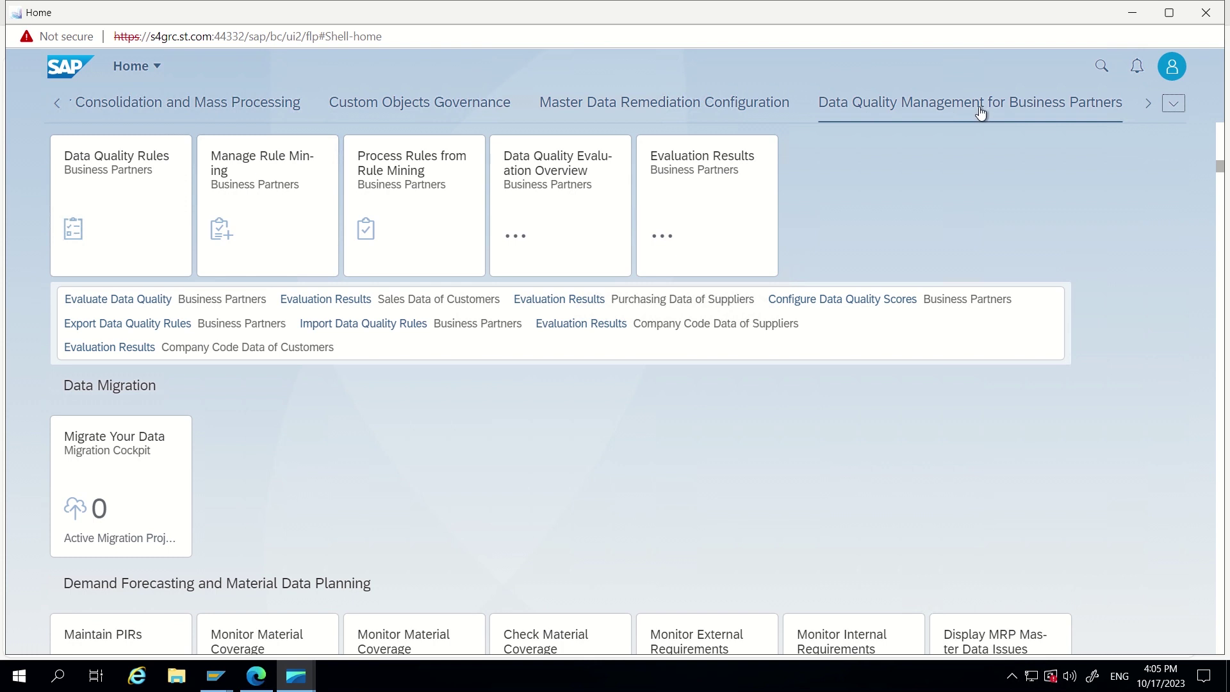
click(126, 197)
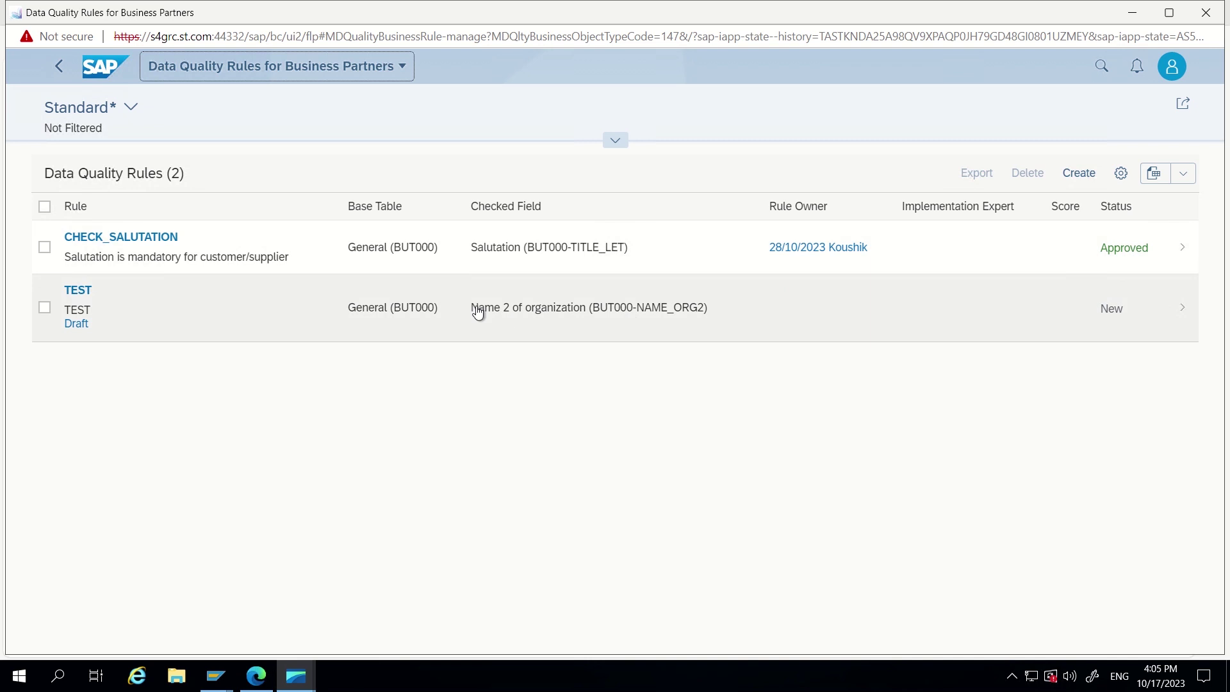
click(1081, 175)
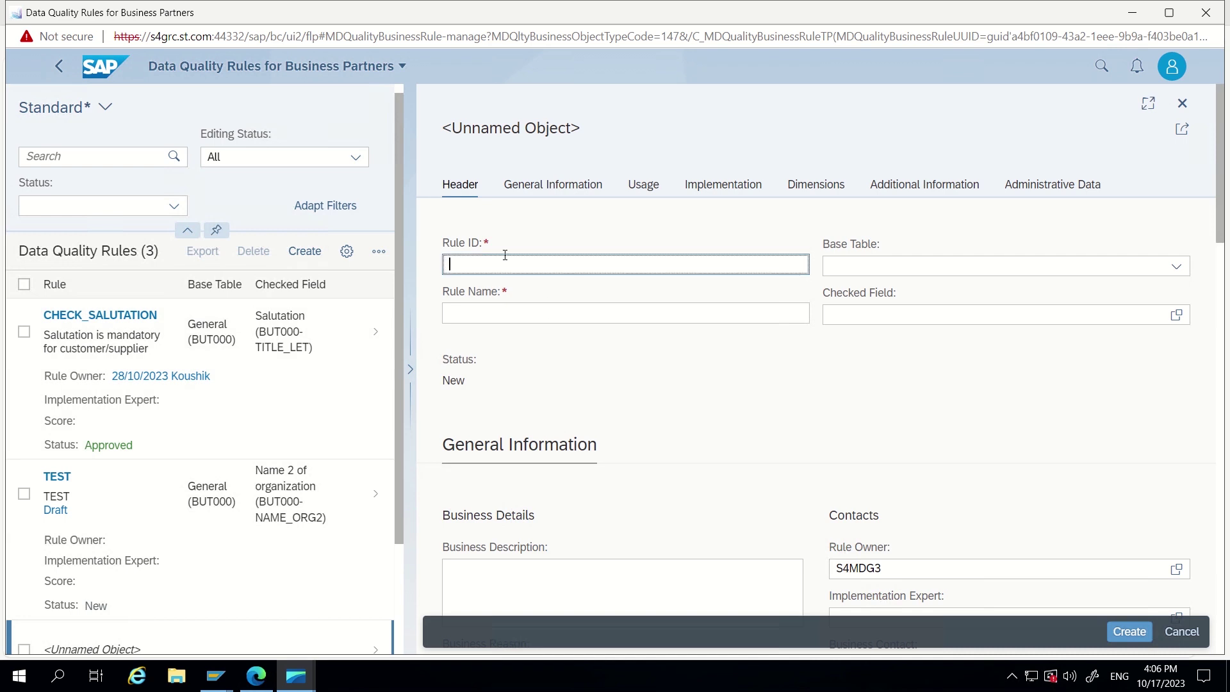
Step: Enter Rule ID CHECK_EQUALS_NAM_SALUT, shortening the first attempt to fit 26 characters
text(CHECK)
text(_EQUALS)
text(__)
text(NM)
key(BackSpace)
key(BackSpace)
text(NAME1_TO_SALUTATIOIN)
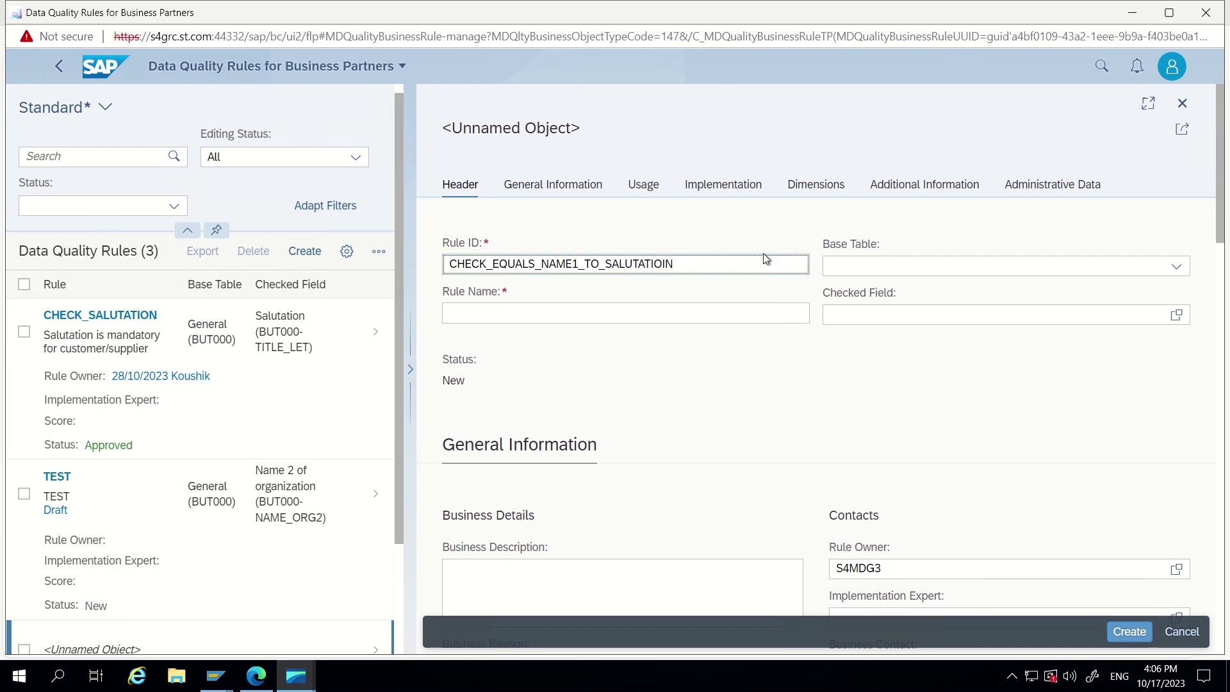
key(BackSpace)
key(BackSpace)
text(N)
click(496, 316)
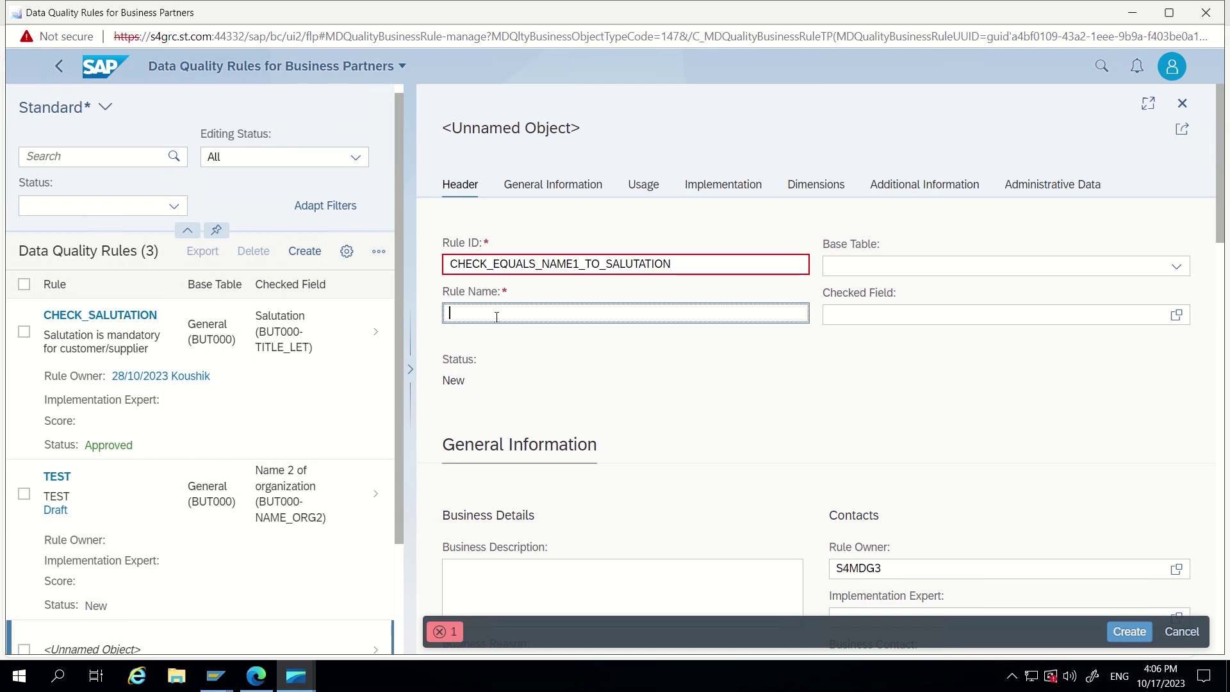
click(685, 264)
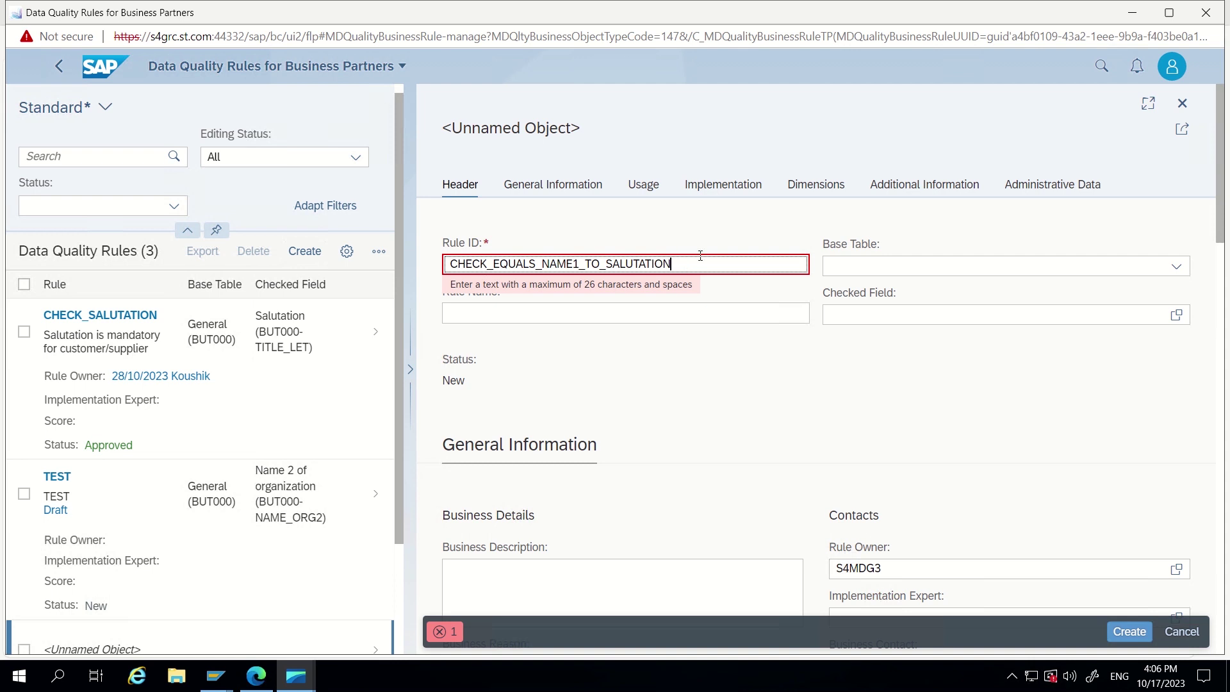
key(BackSpace)
key(BackSpace)
key(BackSpace)
key(BackSpace)
key(BackSpace)
key(BackSpace)
key(BackSpace)
key(BackSpace)
key(BackSpace)
key(BackSpace)
key(BackSpace)
key(BackSpace)
key(BackSpace)
key(BackSpace)
key(BackSpace)
key(BackSpace)
key(BackSpace)
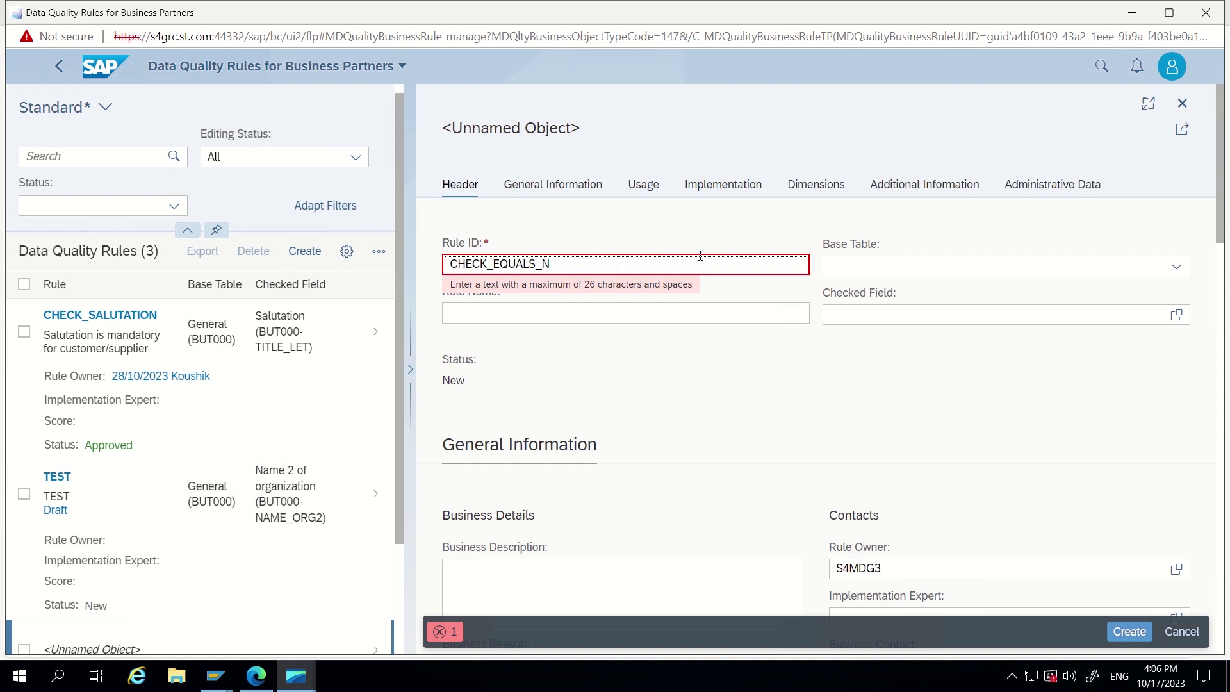
text(AM_SALUT)
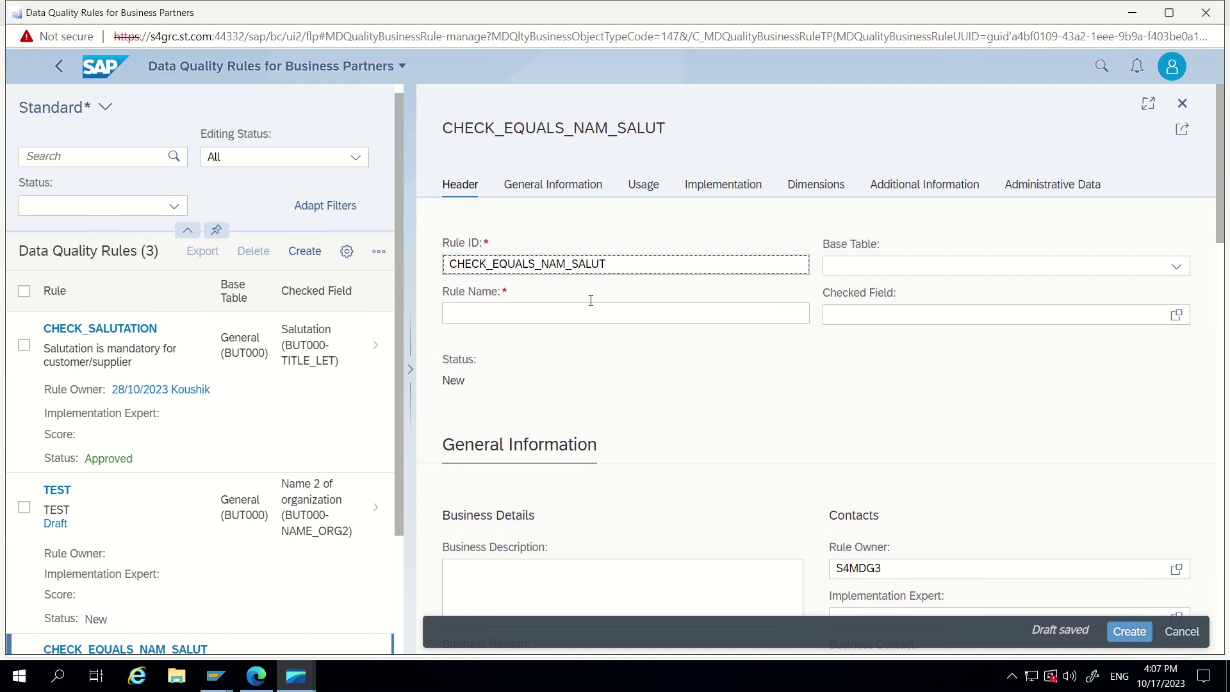
Step: Name the rule 'Salutation should not be same as name1' and enter base table BUT000
click(494, 316)
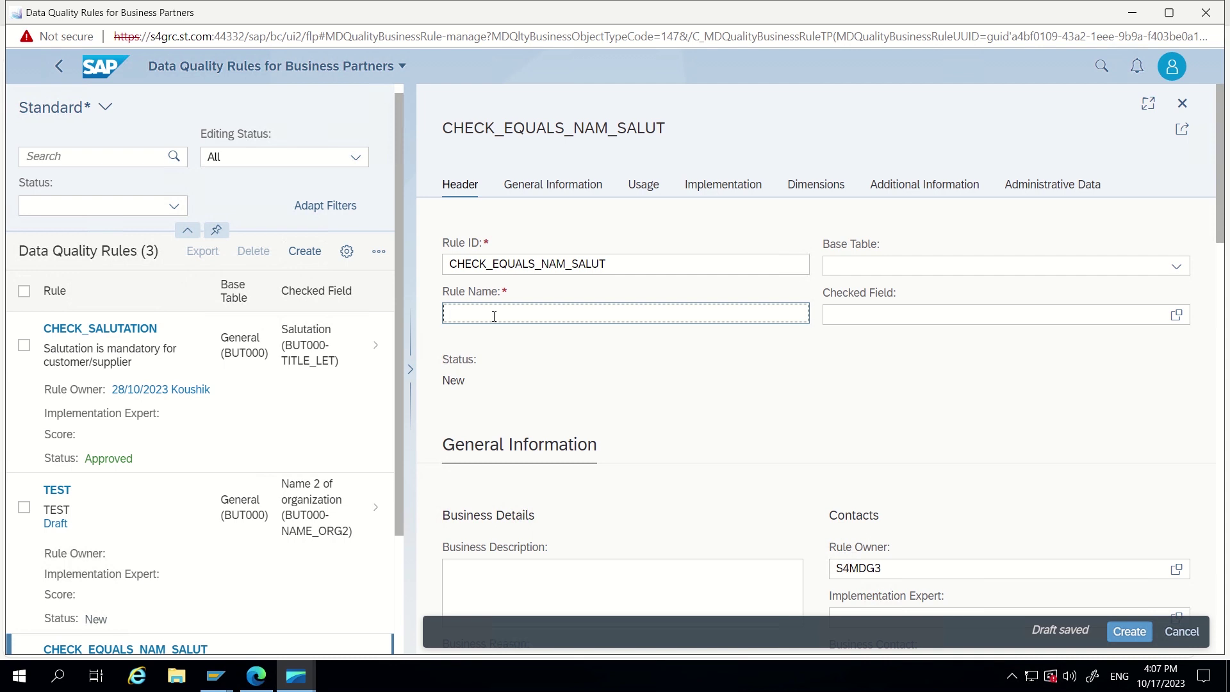
text(Salutation should not be same as name1)
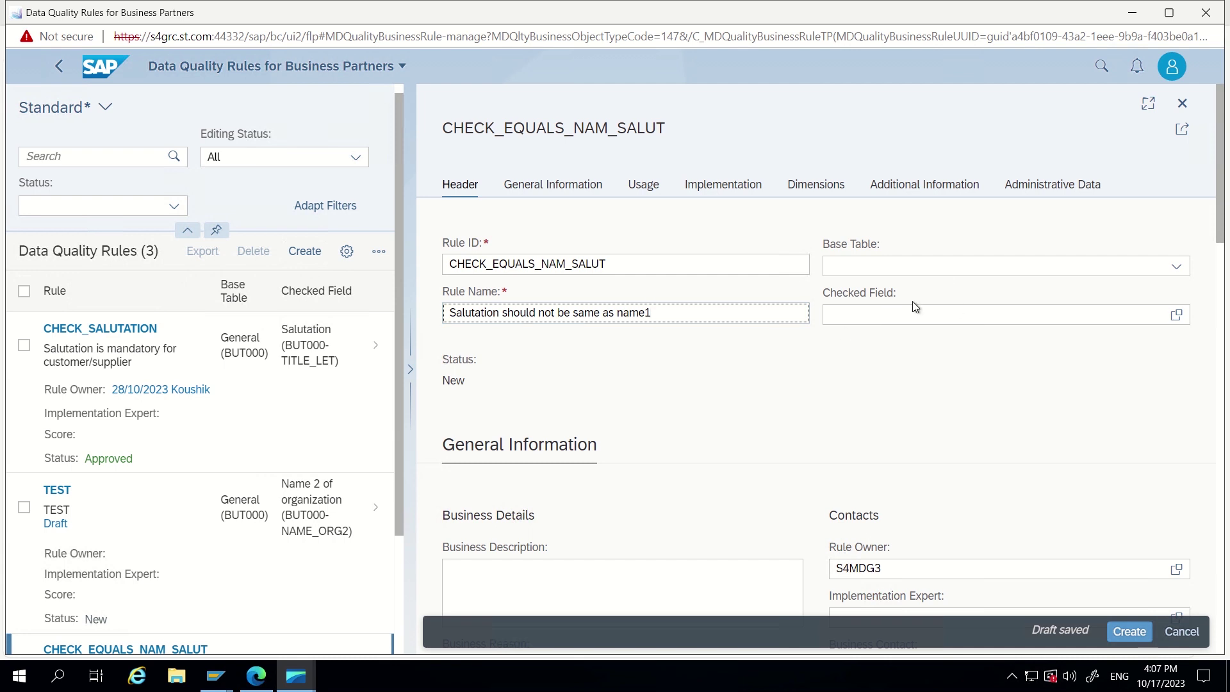
click(1058, 265)
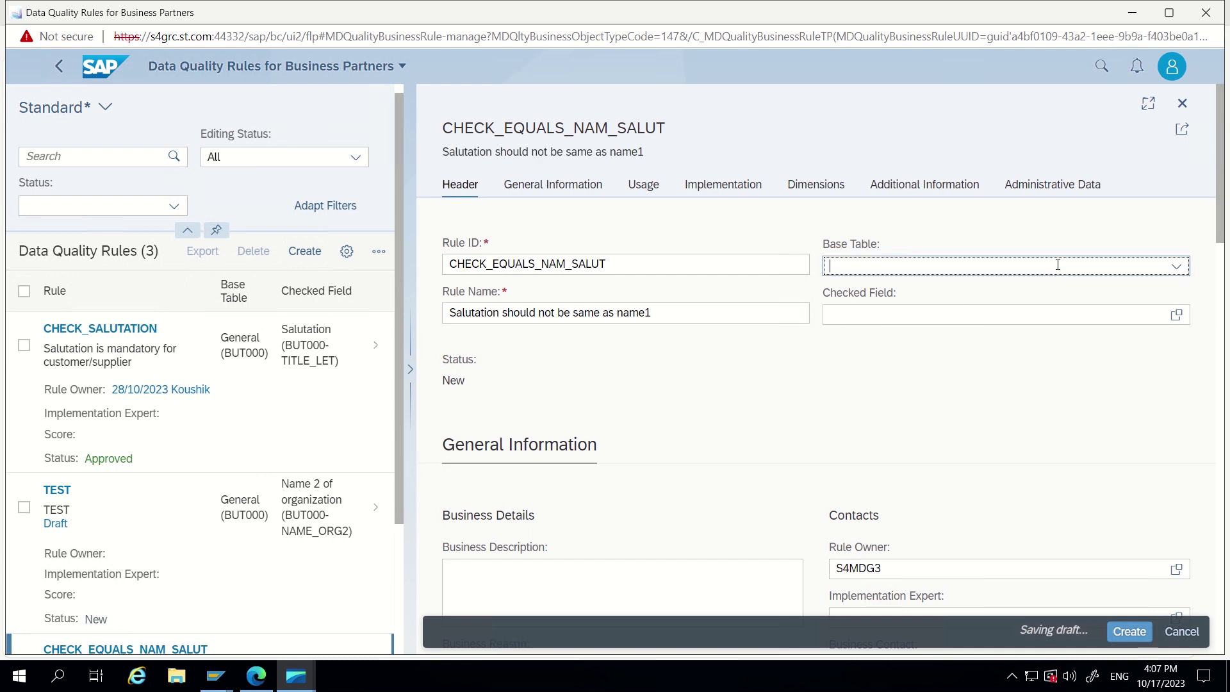
text(BUT000)
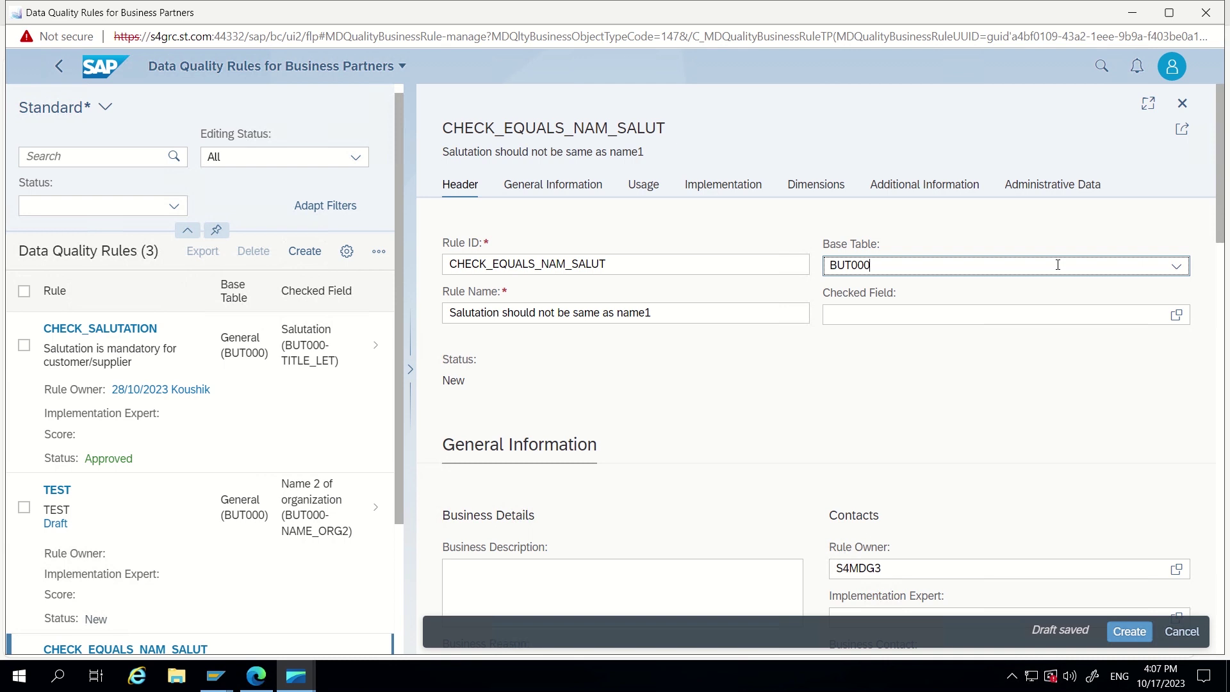
Step: Pick TITLE_LET from the General (BUT000) table as the checked field
click(1176, 315)
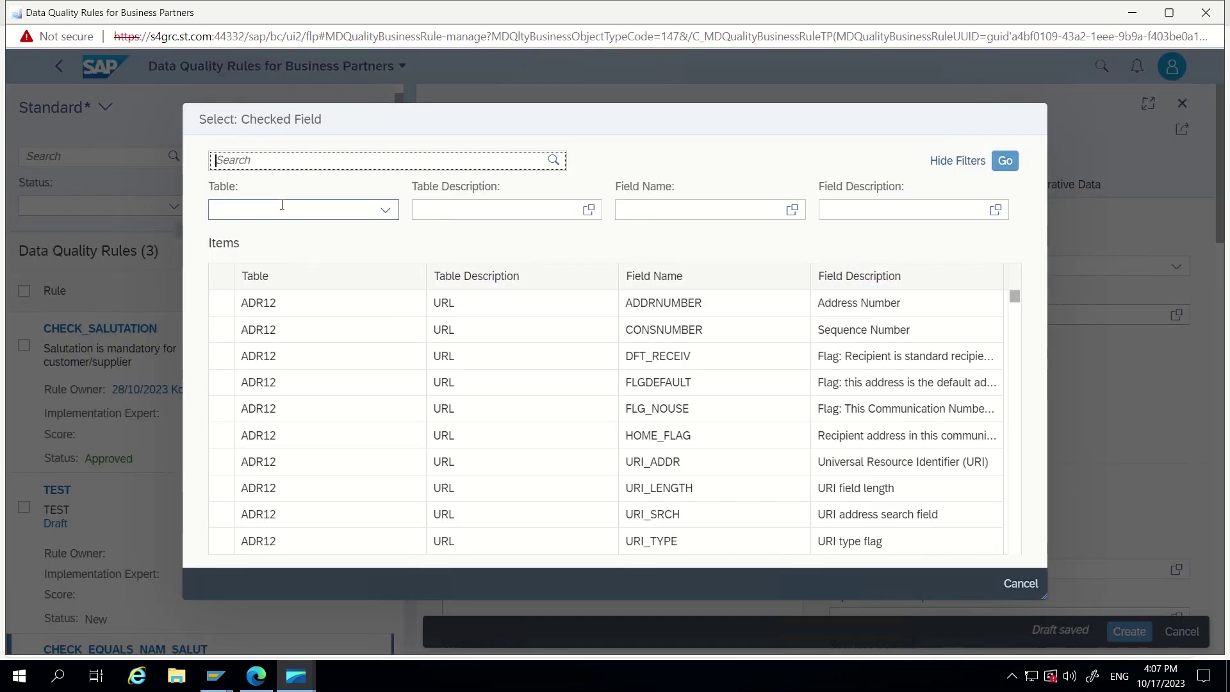
click(282, 205)
scroll(398, 426, down, 5)
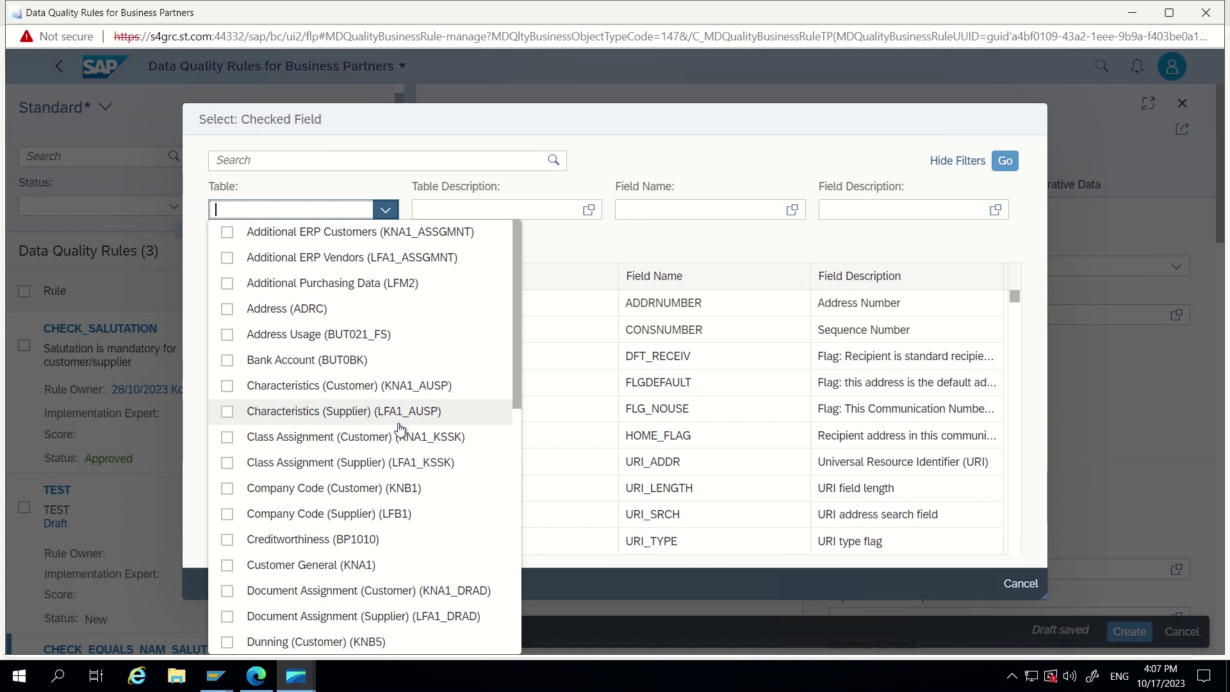
scroll(398, 428, down, 1)
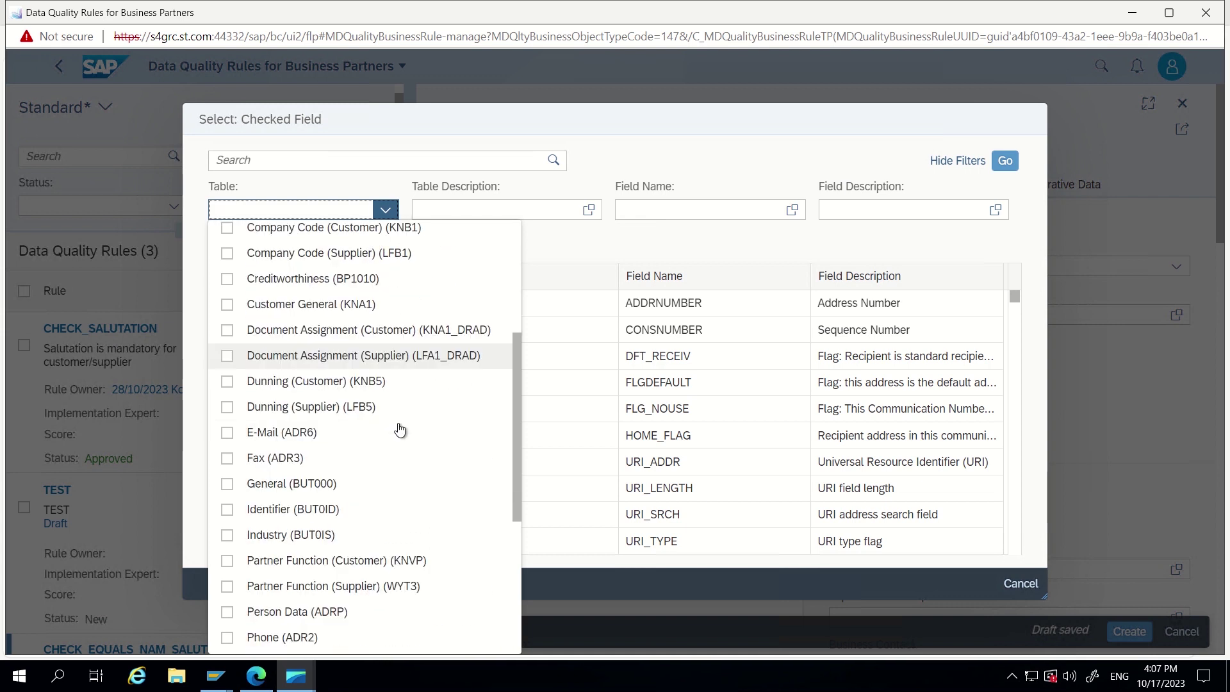
click(227, 483)
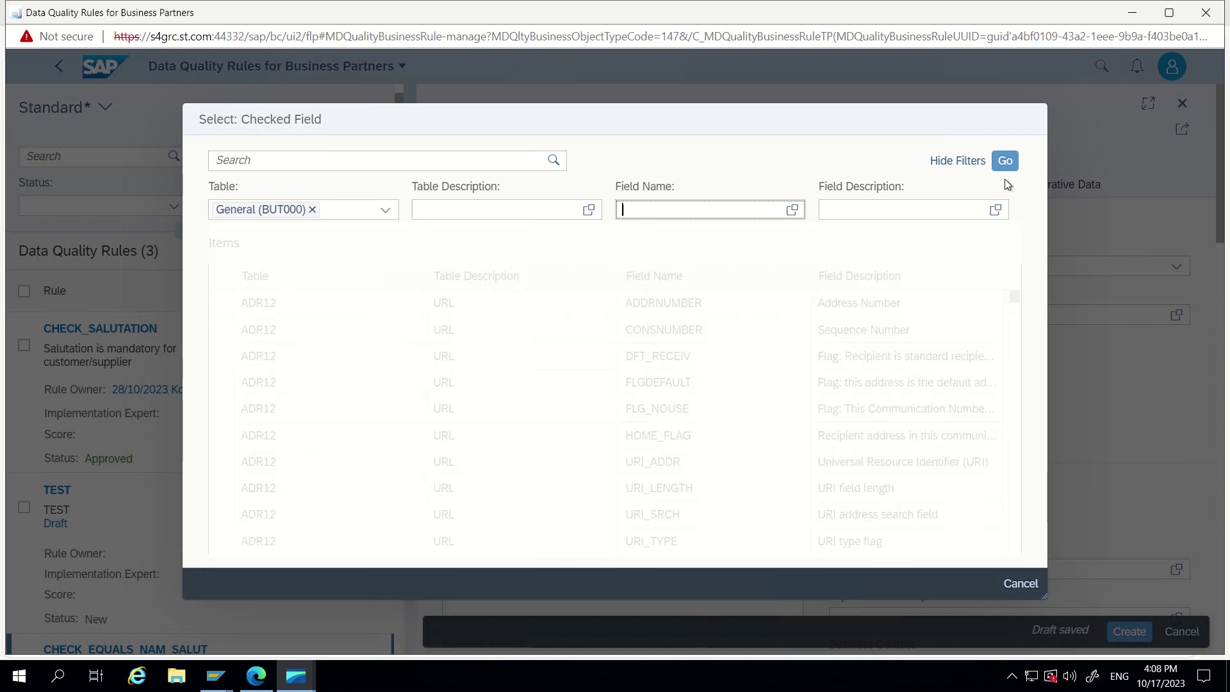
click(1004, 161)
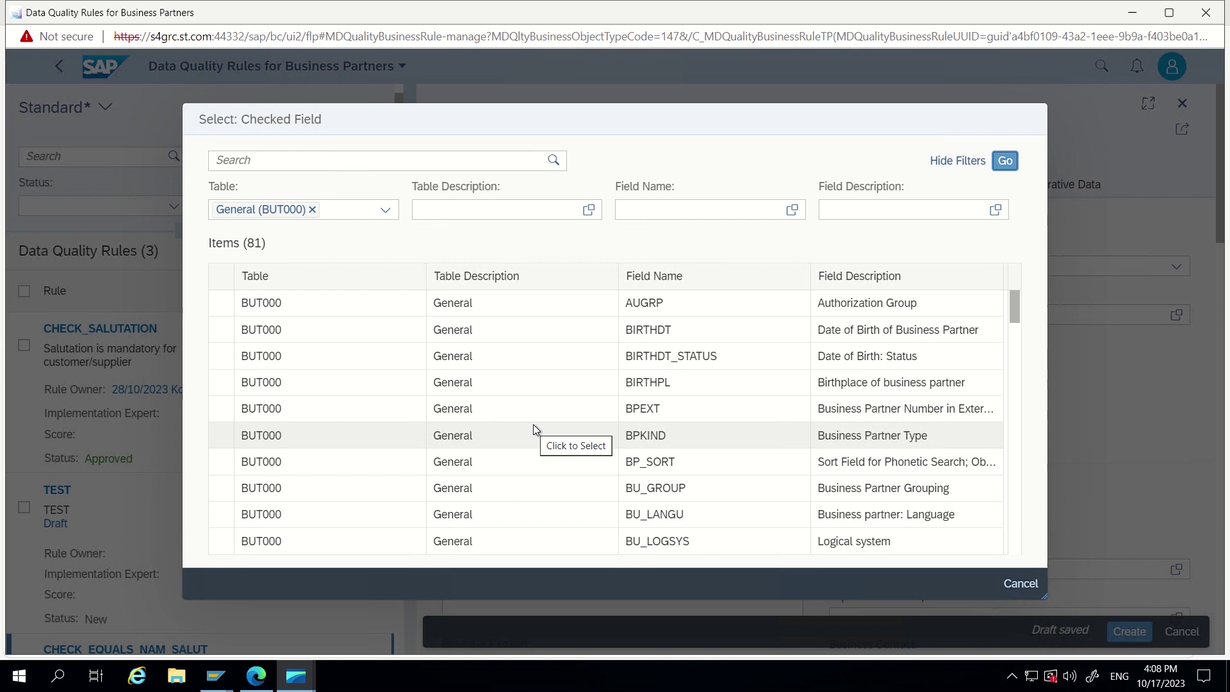
scroll(542, 422, down, 20)
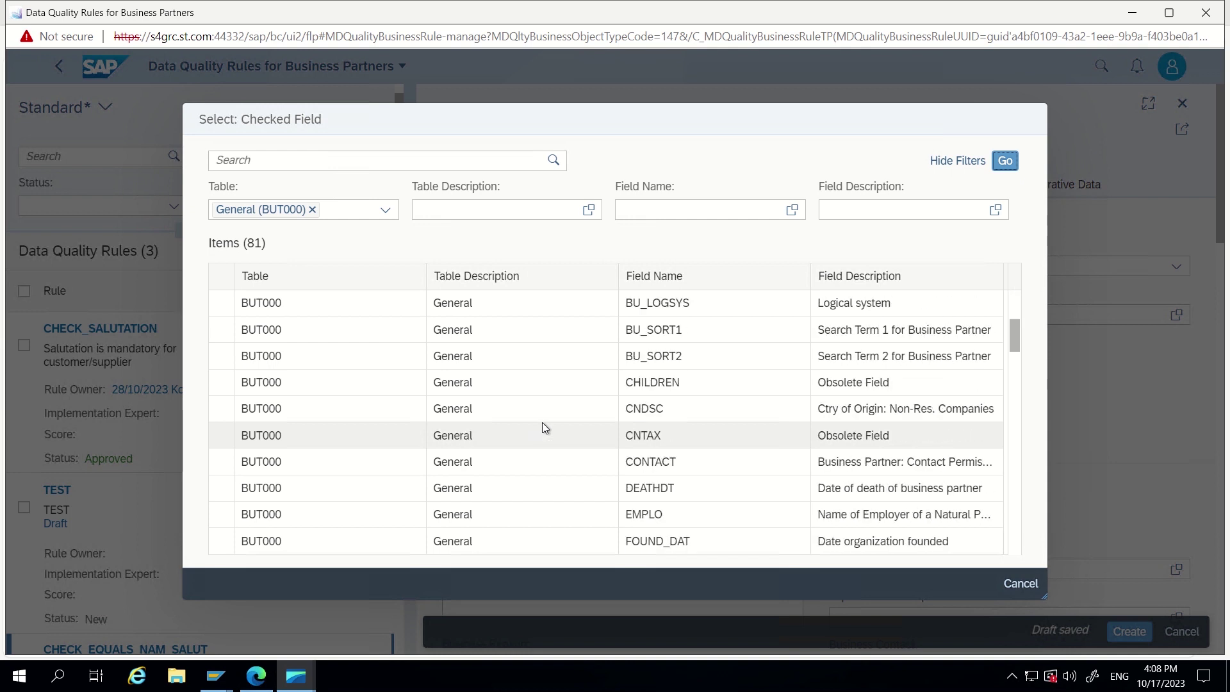
click(281, 415)
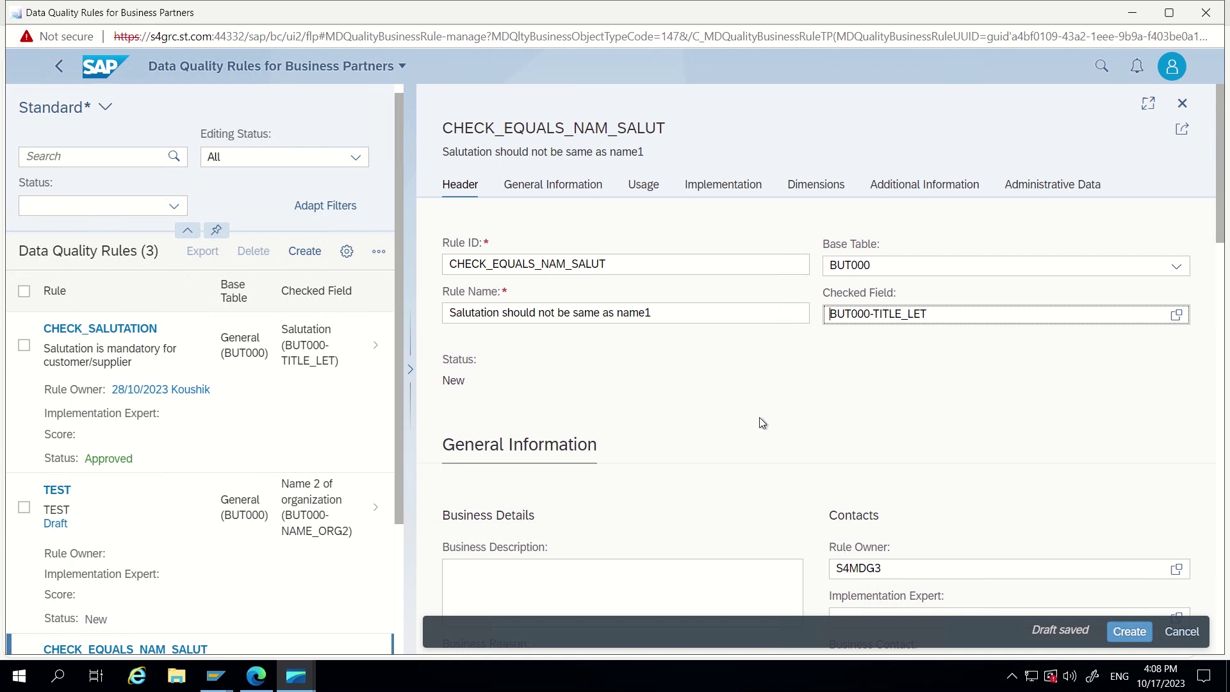
Step: Review the rule's sections and create rule CHECK_EQUALS_NAM_SALUT from the draft
scroll(759, 417, down, 3)
scroll(788, 380, down, 6)
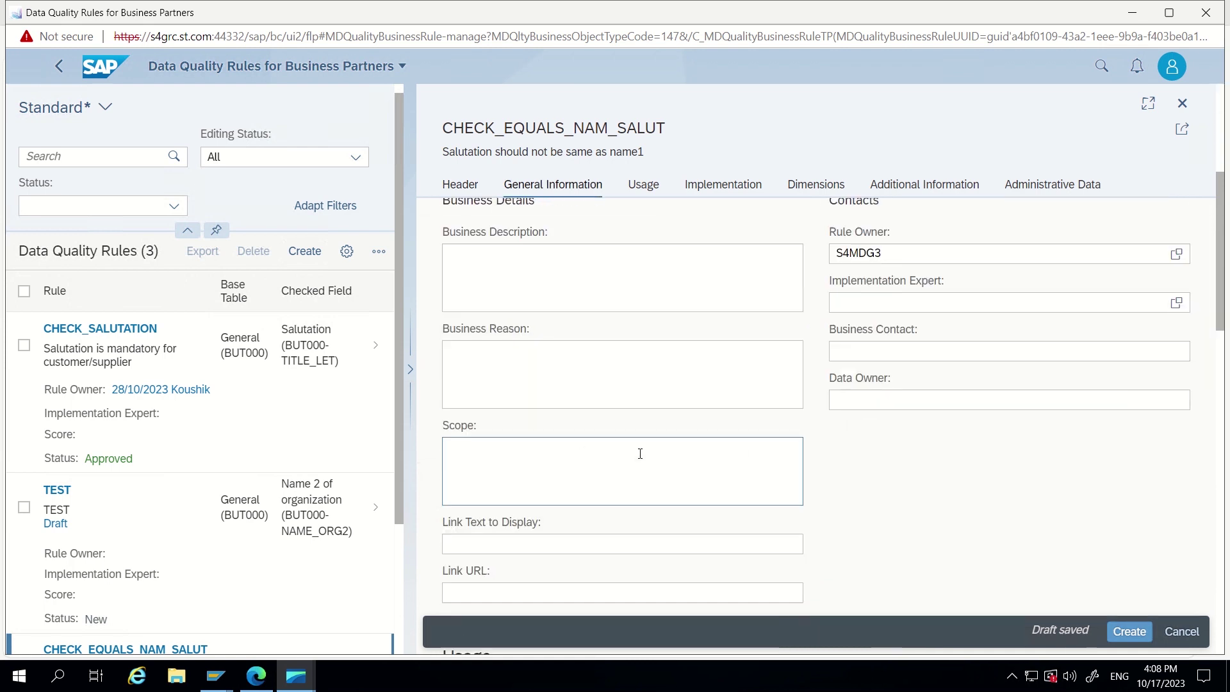
scroll(864, 367, down, 3)
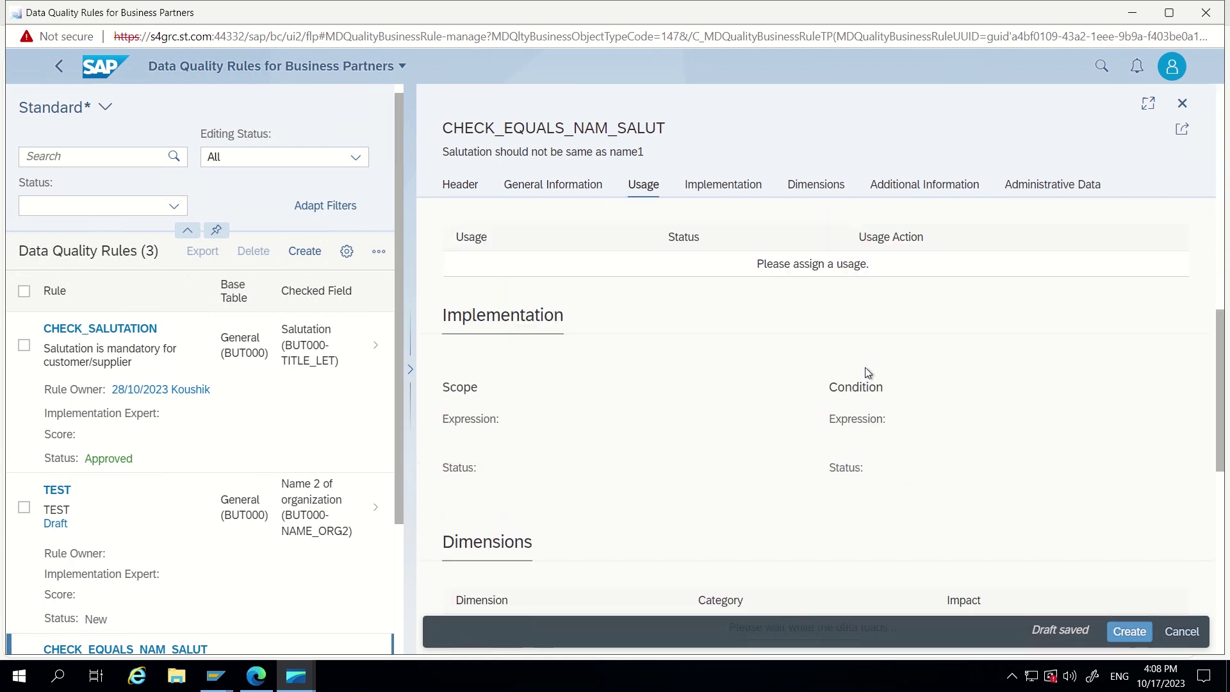
scroll(817, 410, down, 6)
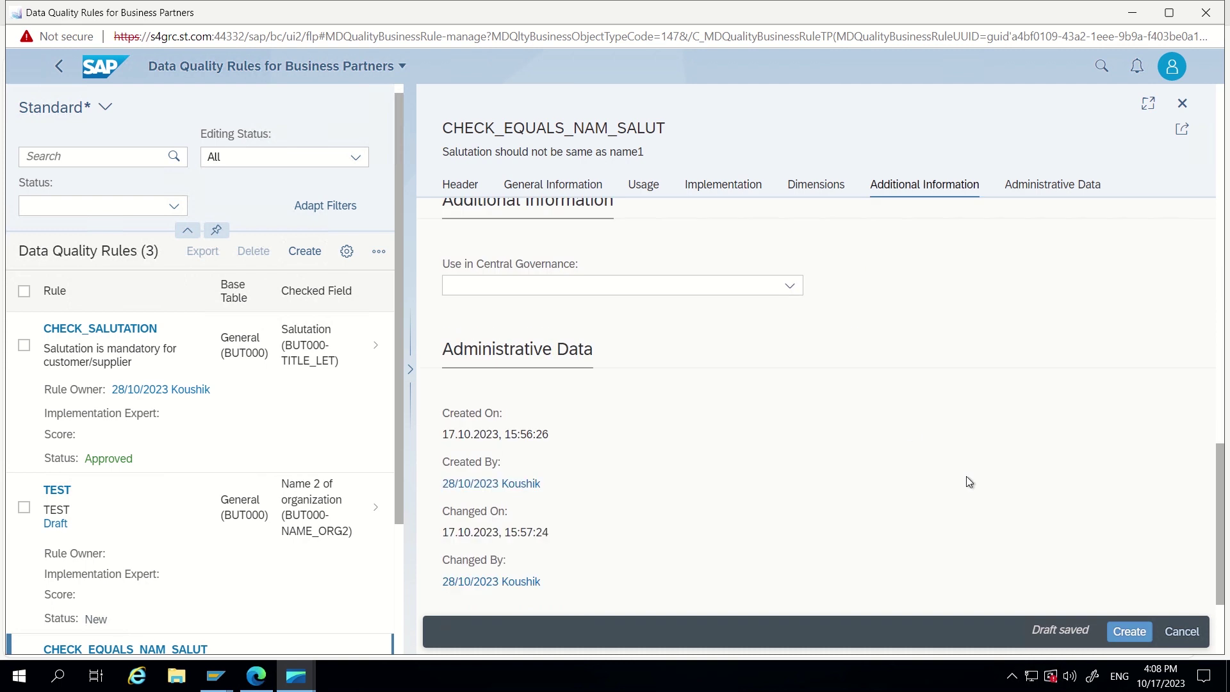
click(1129, 632)
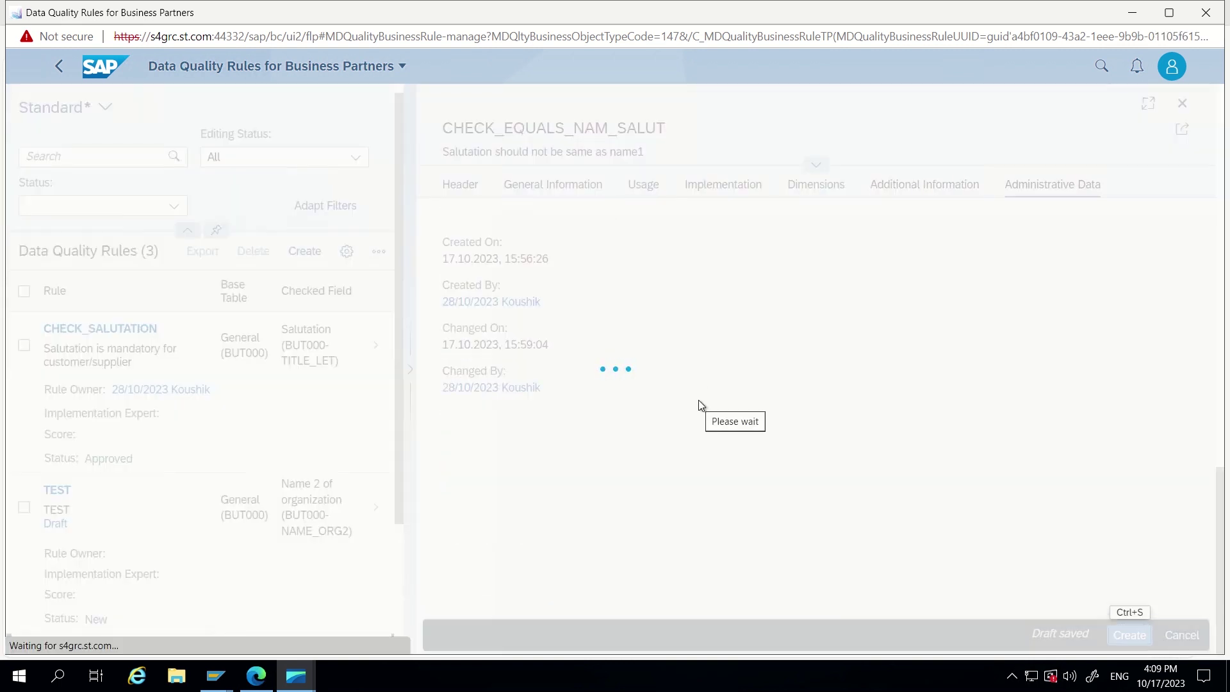
Step: Return to the Usage section and open the Add menu of usage types
scroll(742, 372, up, 3)
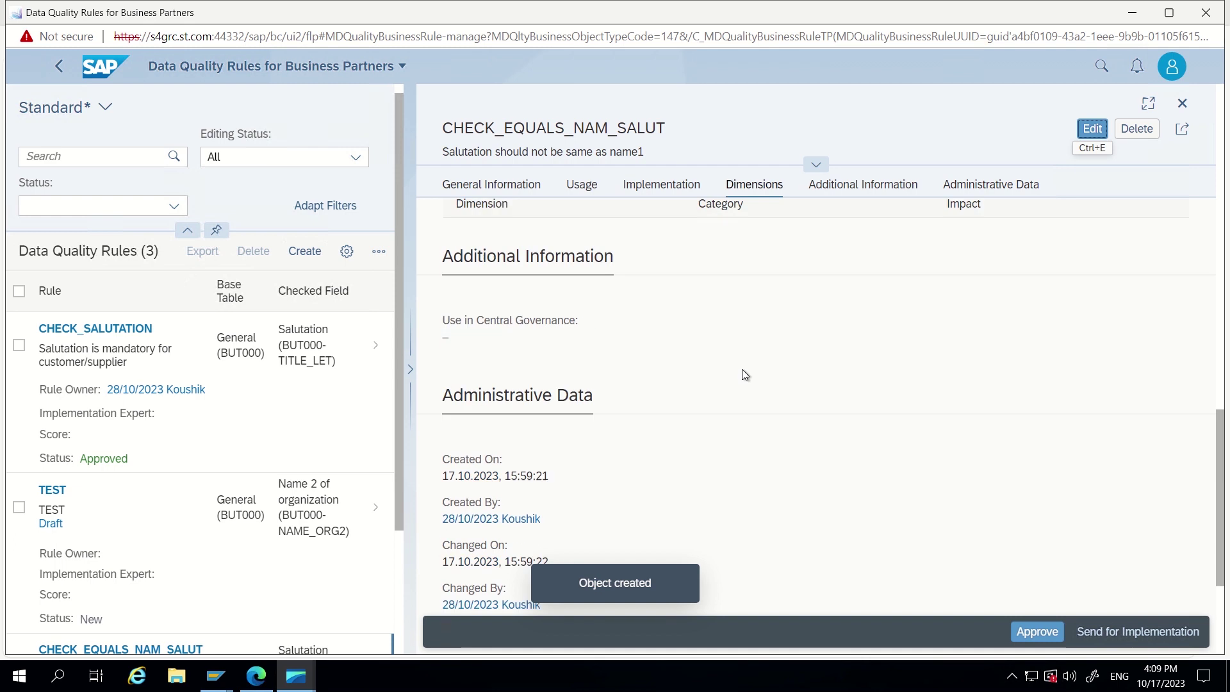
scroll(742, 369, up, 3)
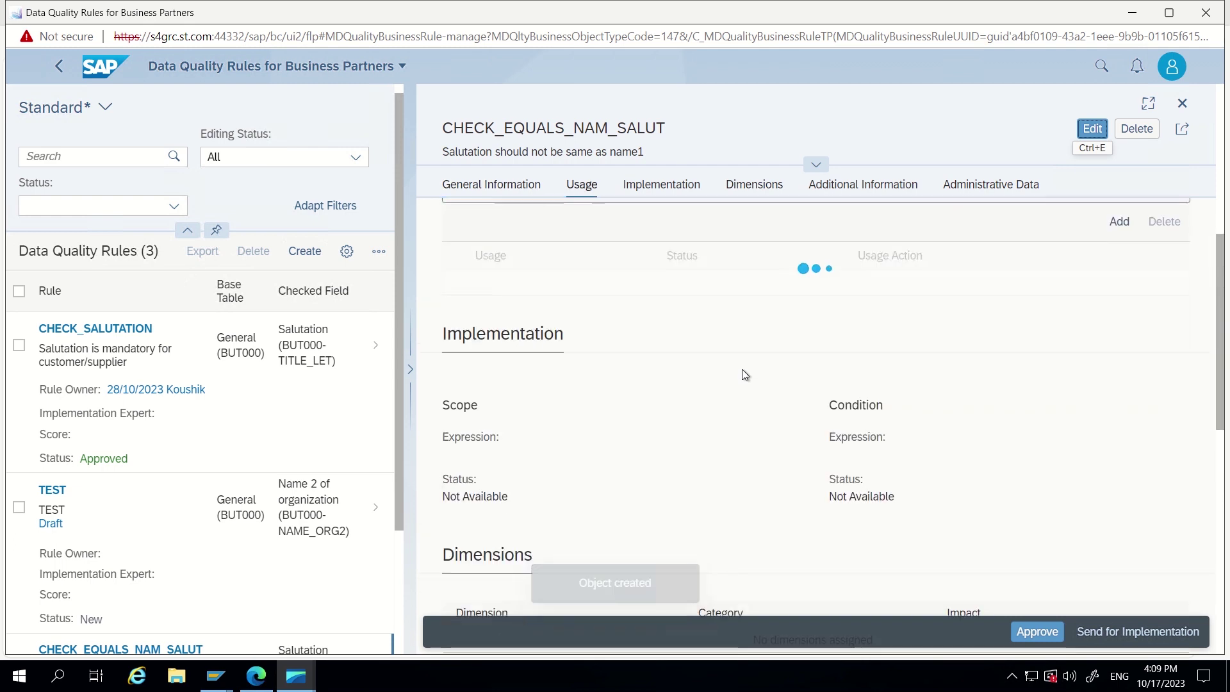
scroll(744, 374, up, 3)
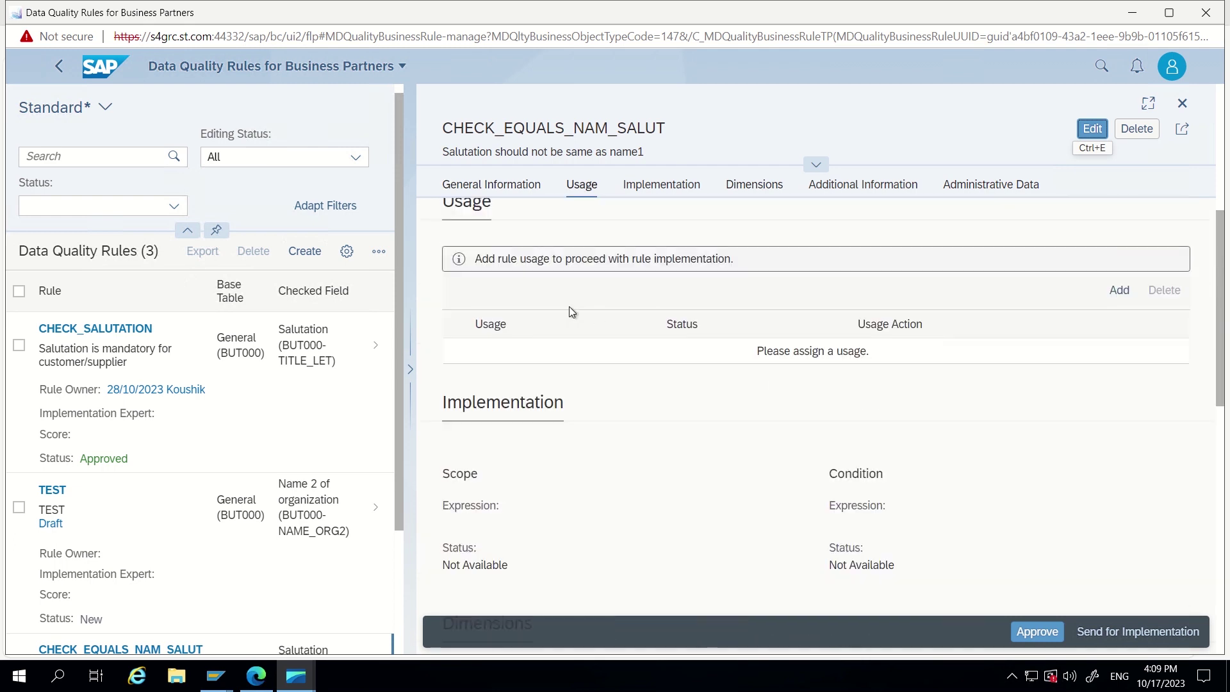
click(1119, 358)
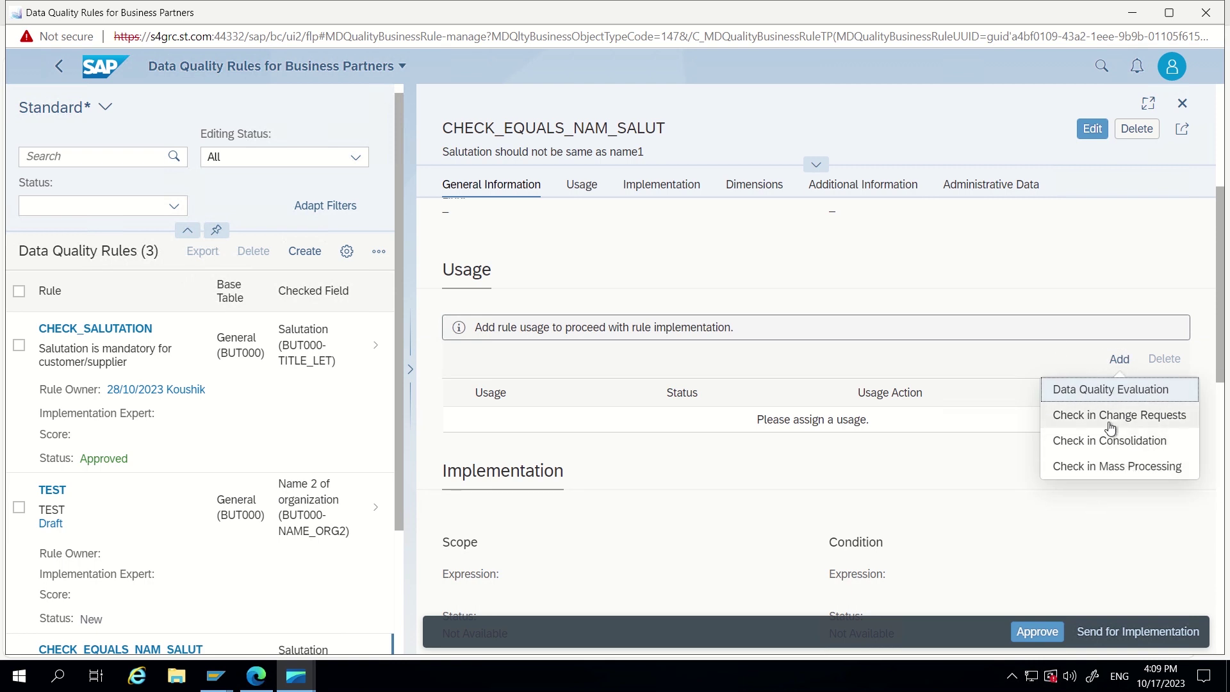
Step: Add a Check in Change Requests usage and prepare it on base table General (BUT000)
click(1070, 418)
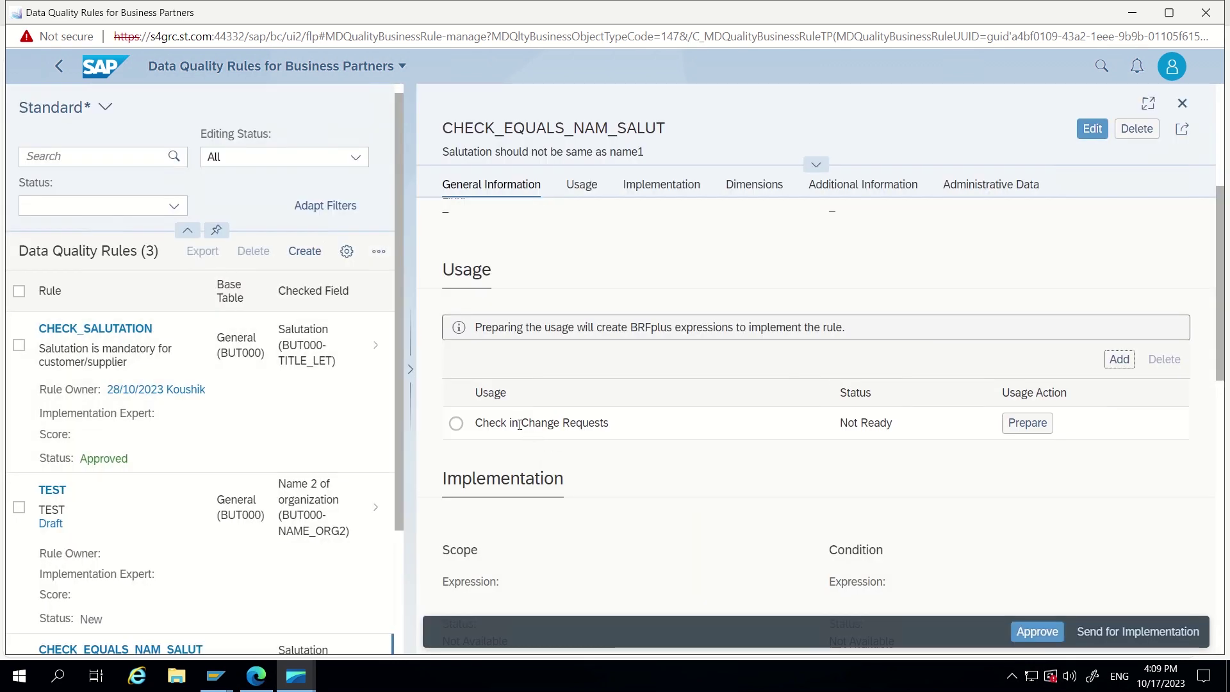
click(1033, 429)
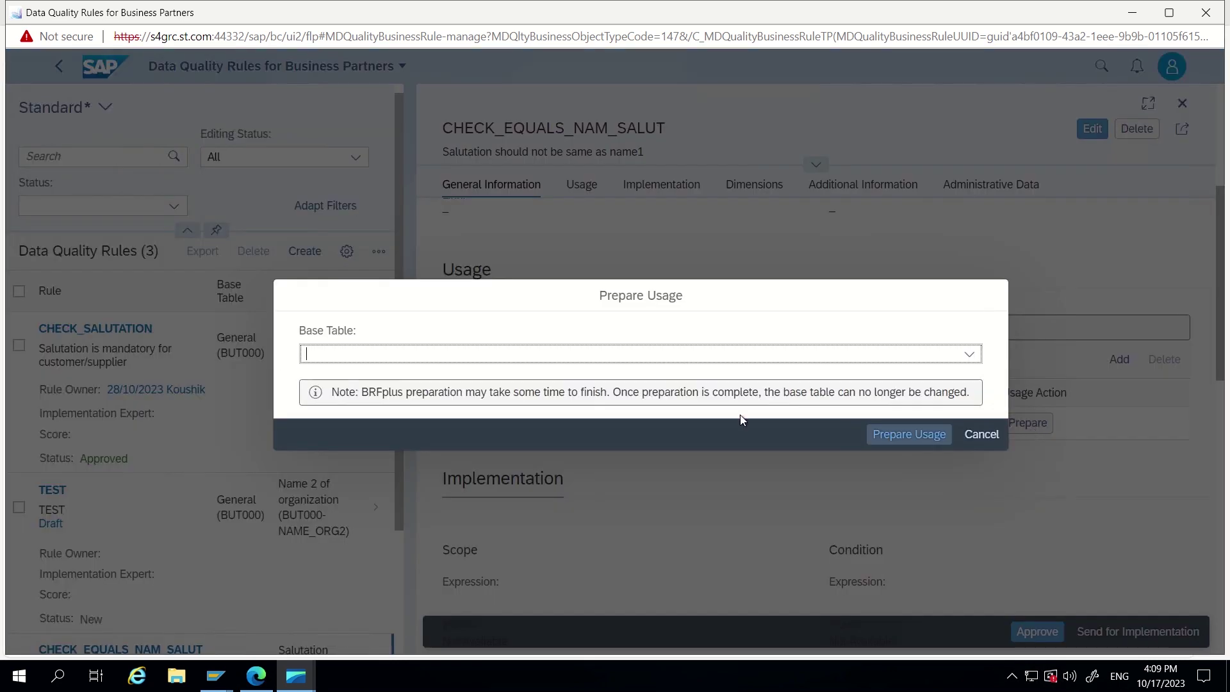
text(BUT000)
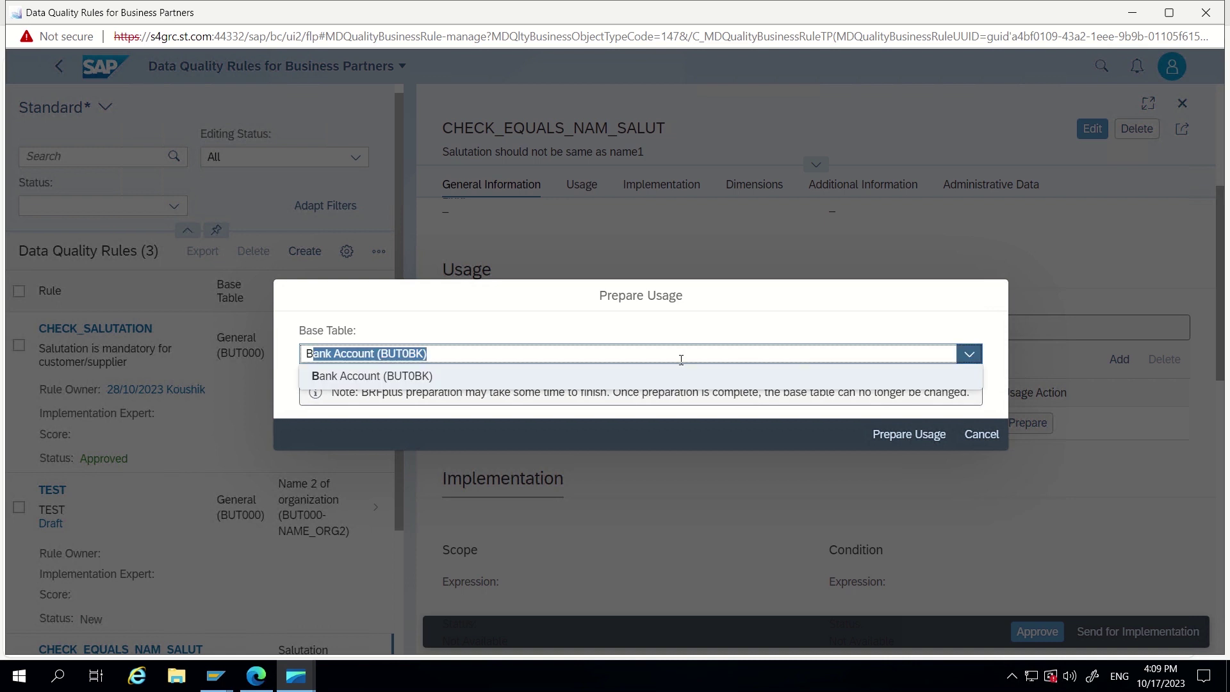
click(681, 360)
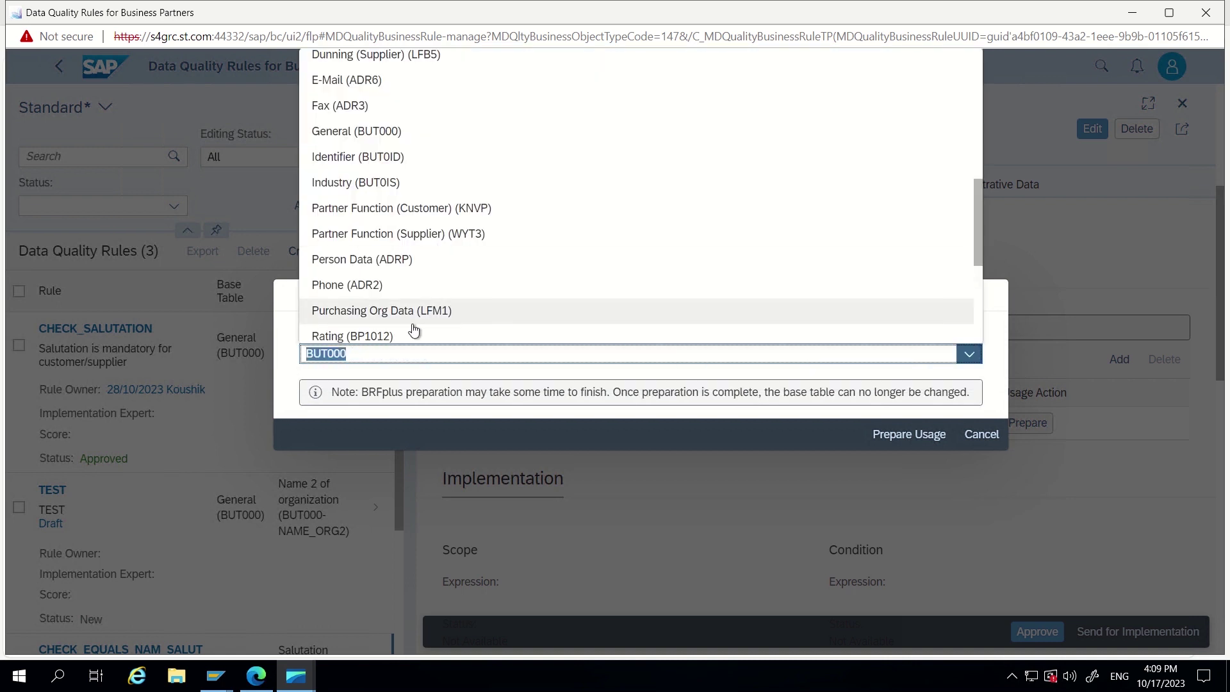
key(BackSpace)
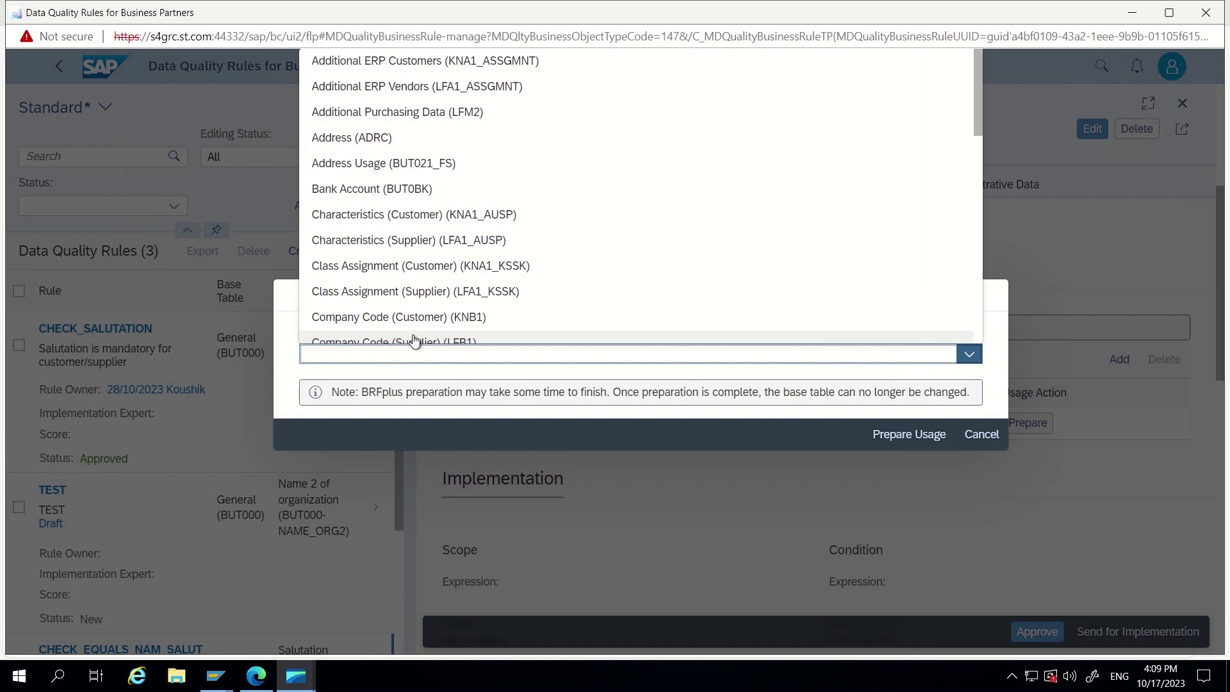
scroll(506, 241, down, 5)
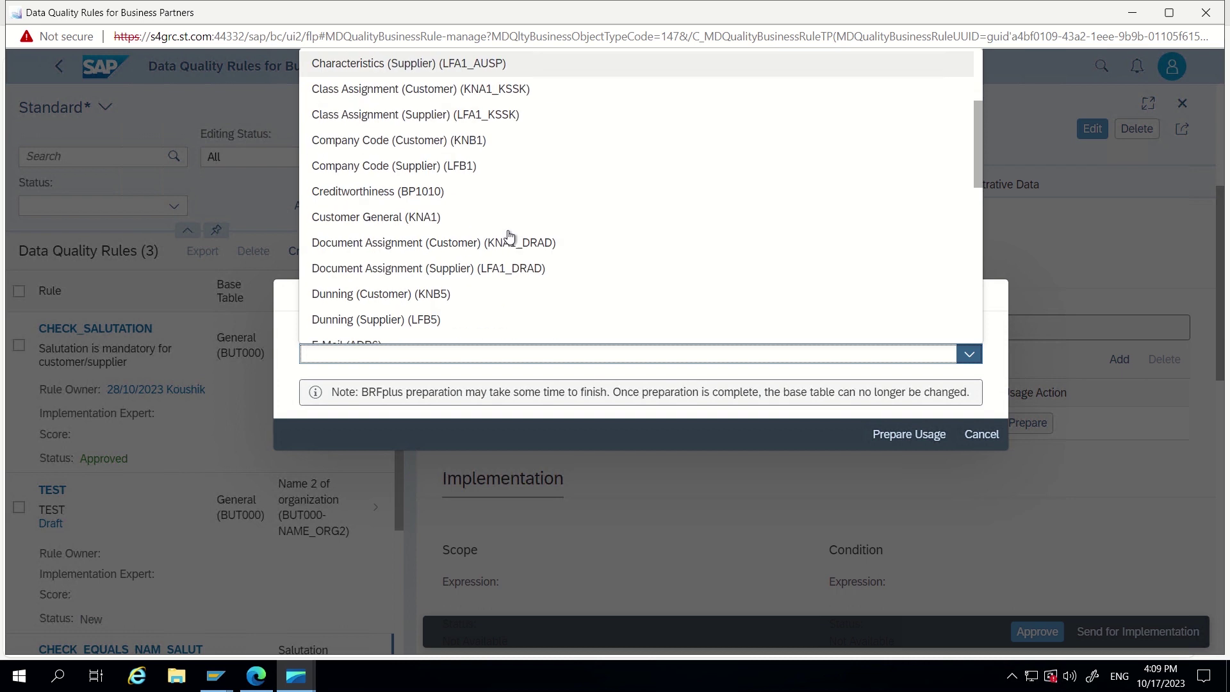
click(392, 268)
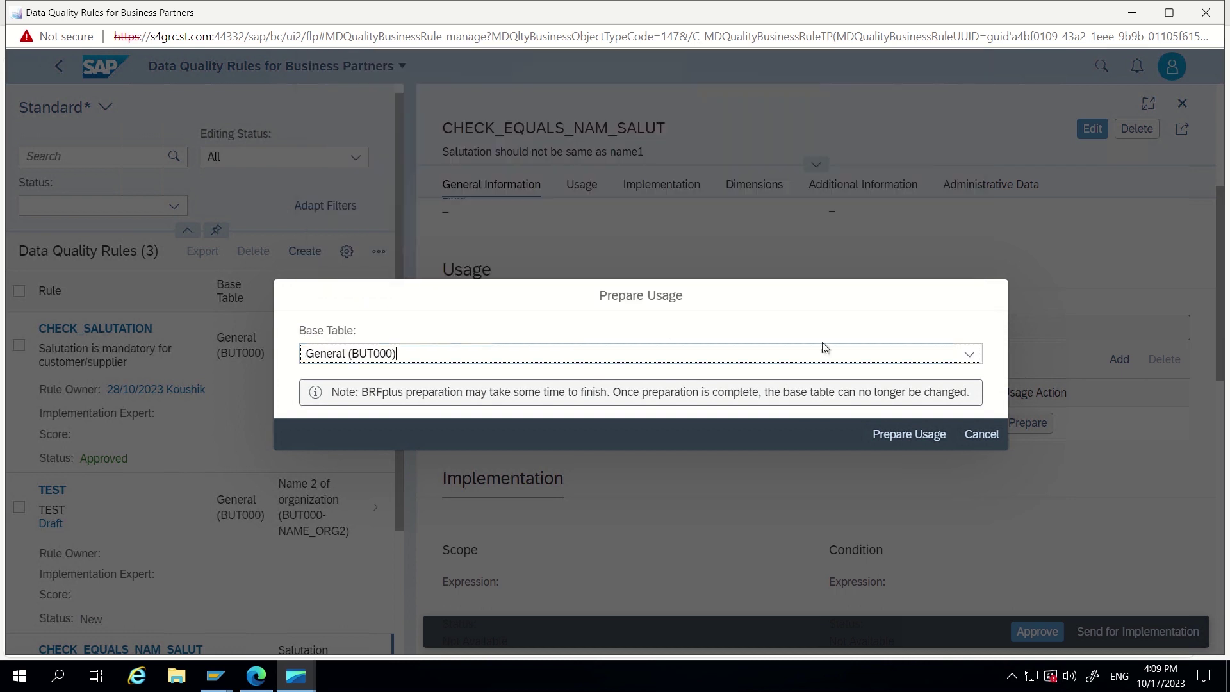
click(896, 436)
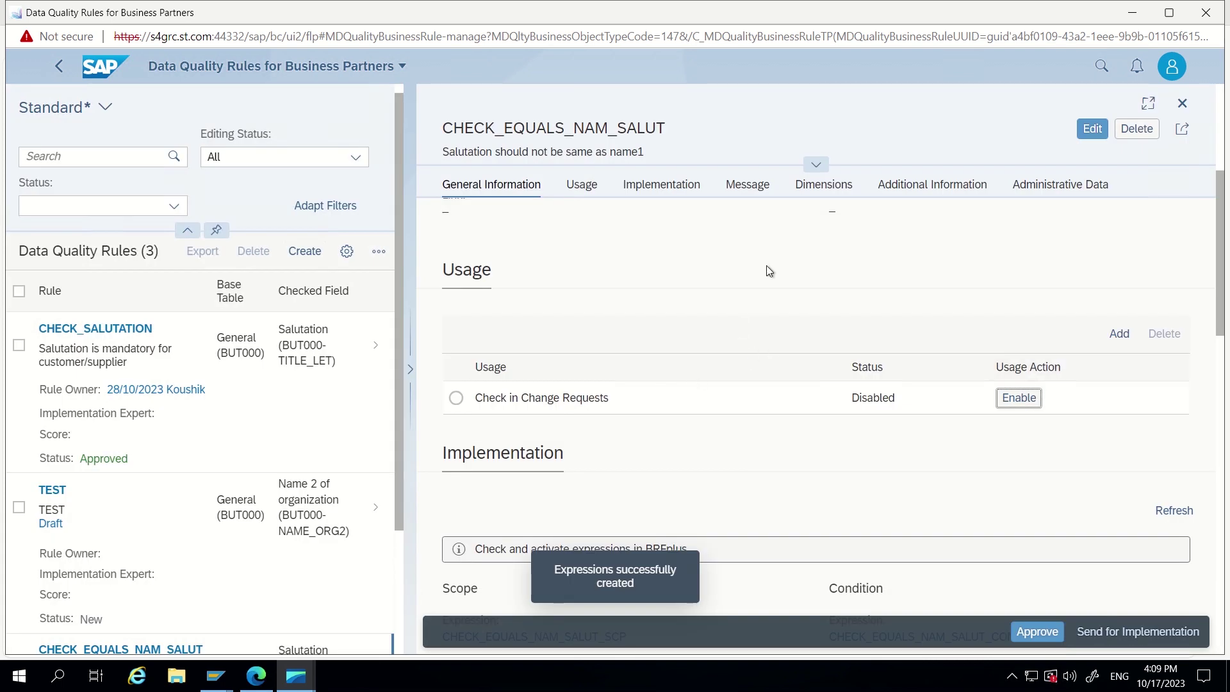
Step: Go to Implementation and open scope expression CHECK_EQUALS_NAM_SALUT_SCP in BRFplus
scroll(764, 264, down, 2)
scroll(764, 264, up, 1)
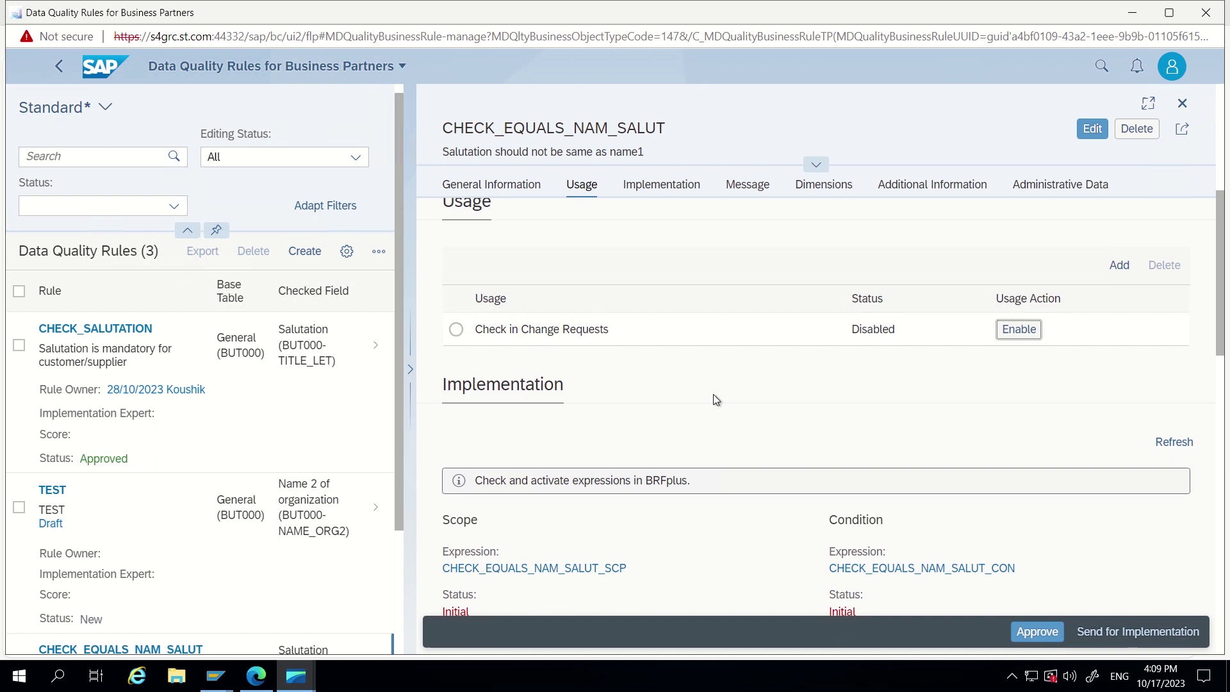
scroll(716, 400, down, 1)
scroll(519, 375, down, 2)
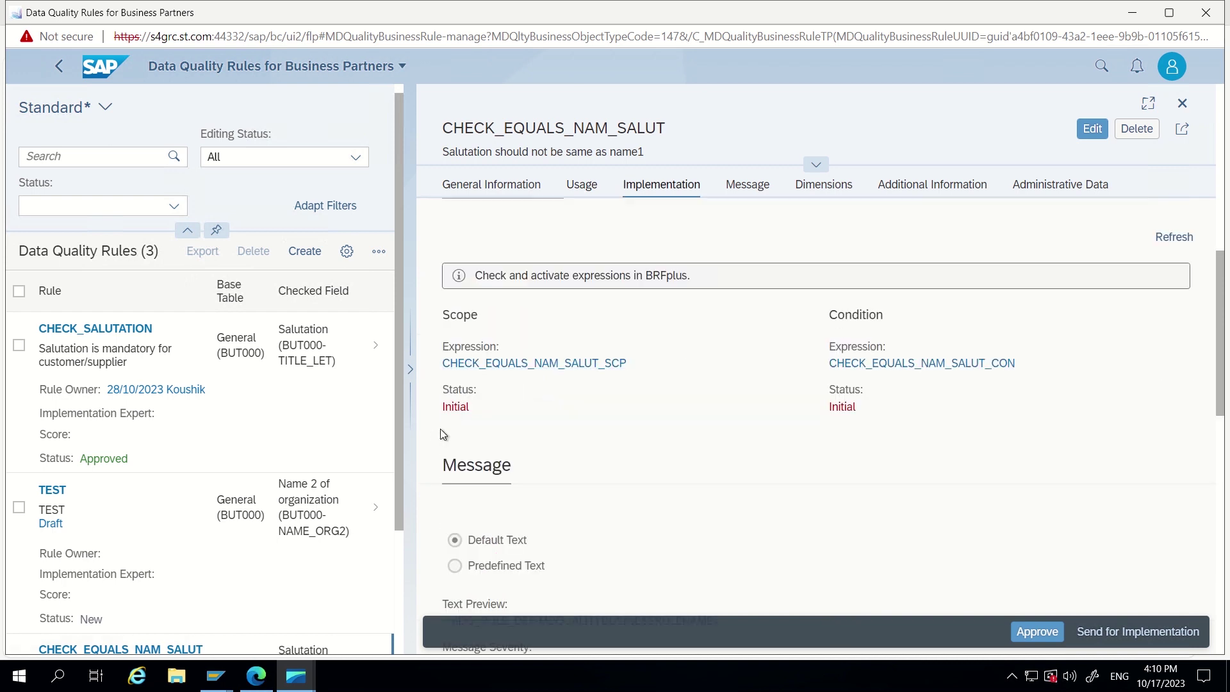
click(525, 363)
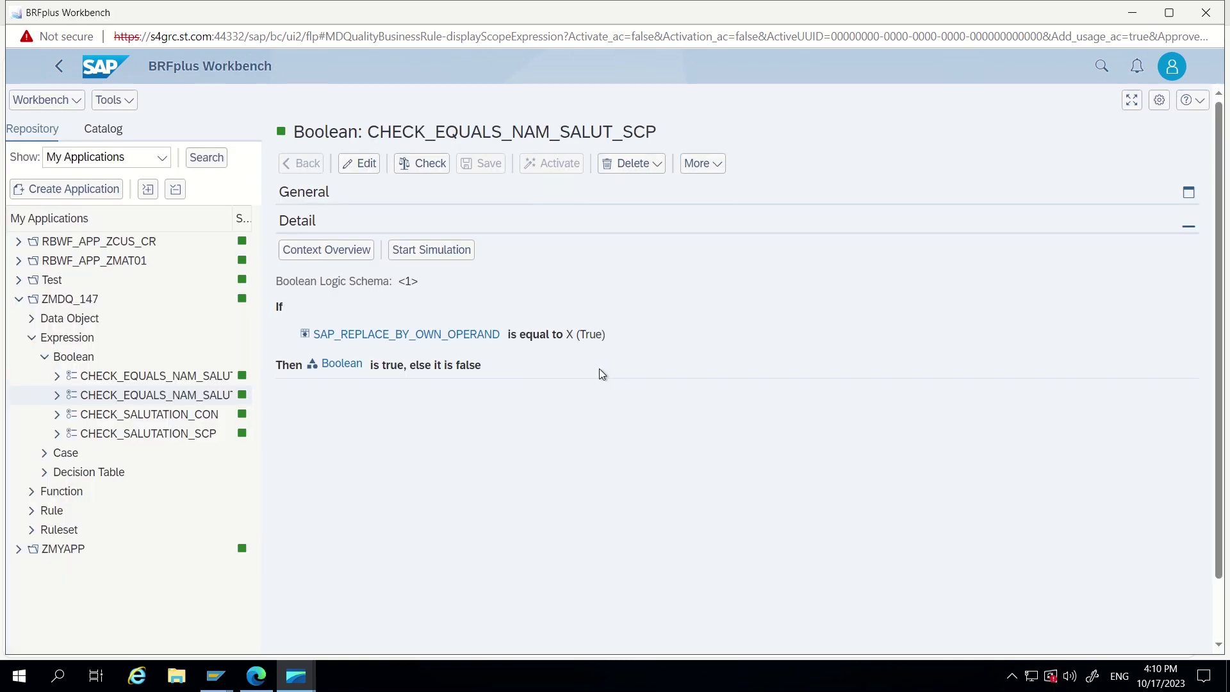
Step: Make the scope condition read True is equal to True
click(364, 161)
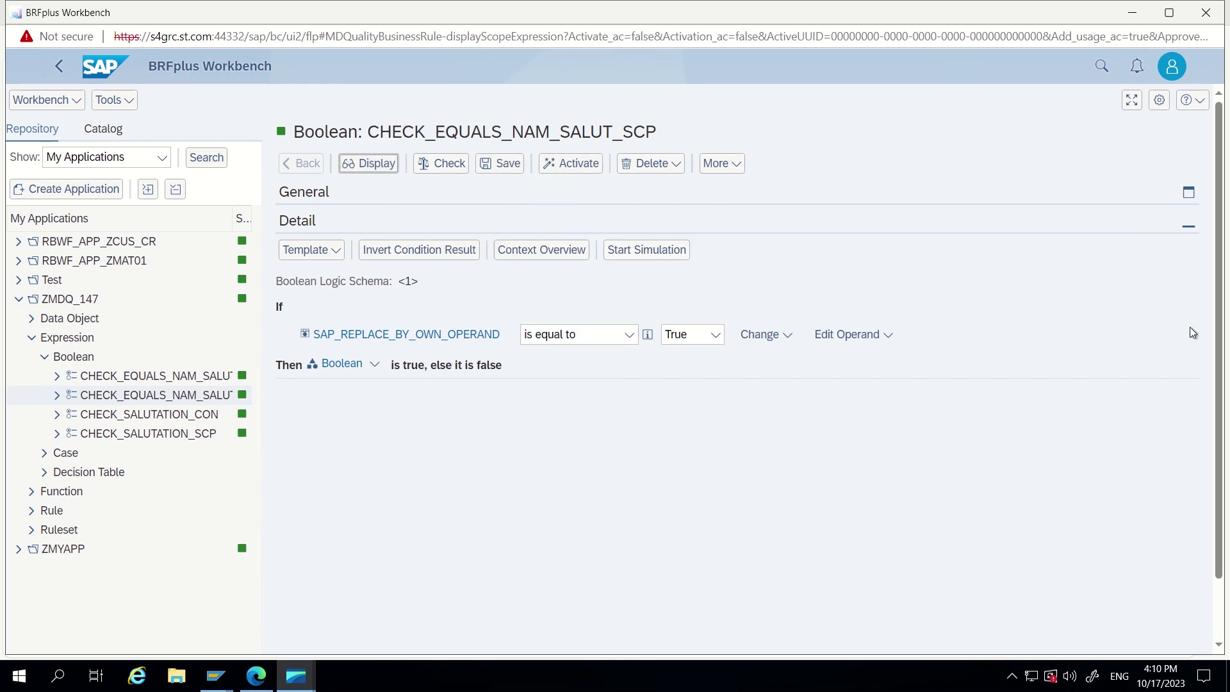
click(887, 334)
mouse_move(888, 359)
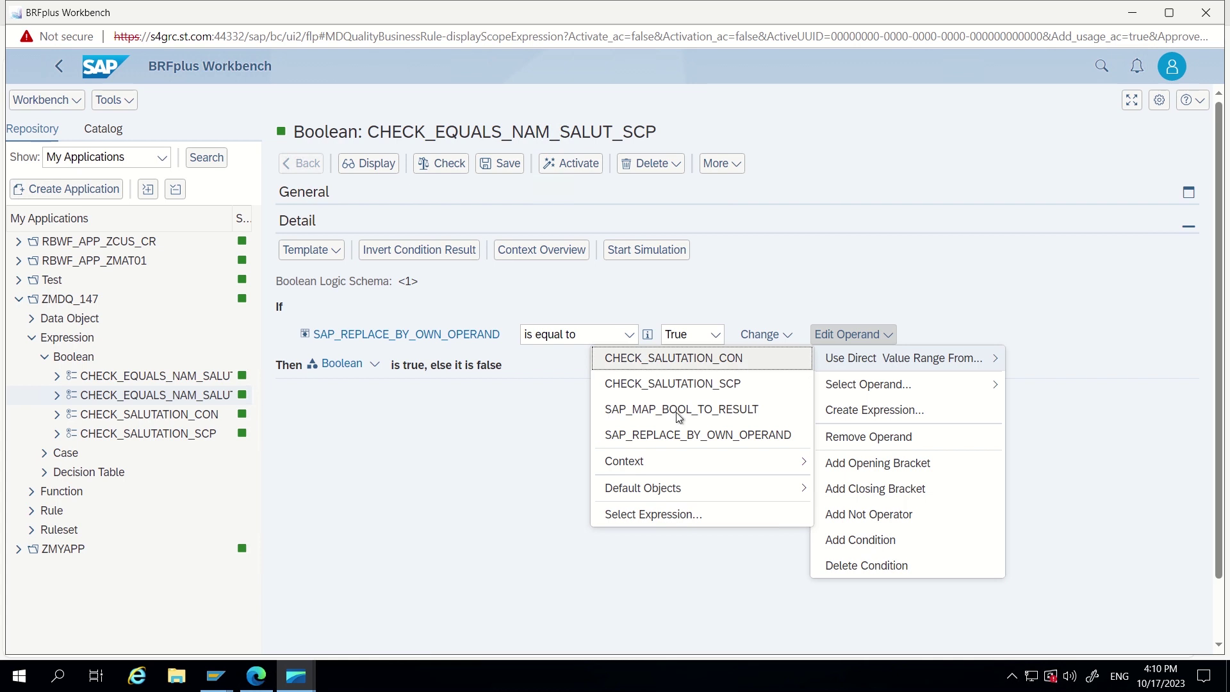
mouse_move(724, 489)
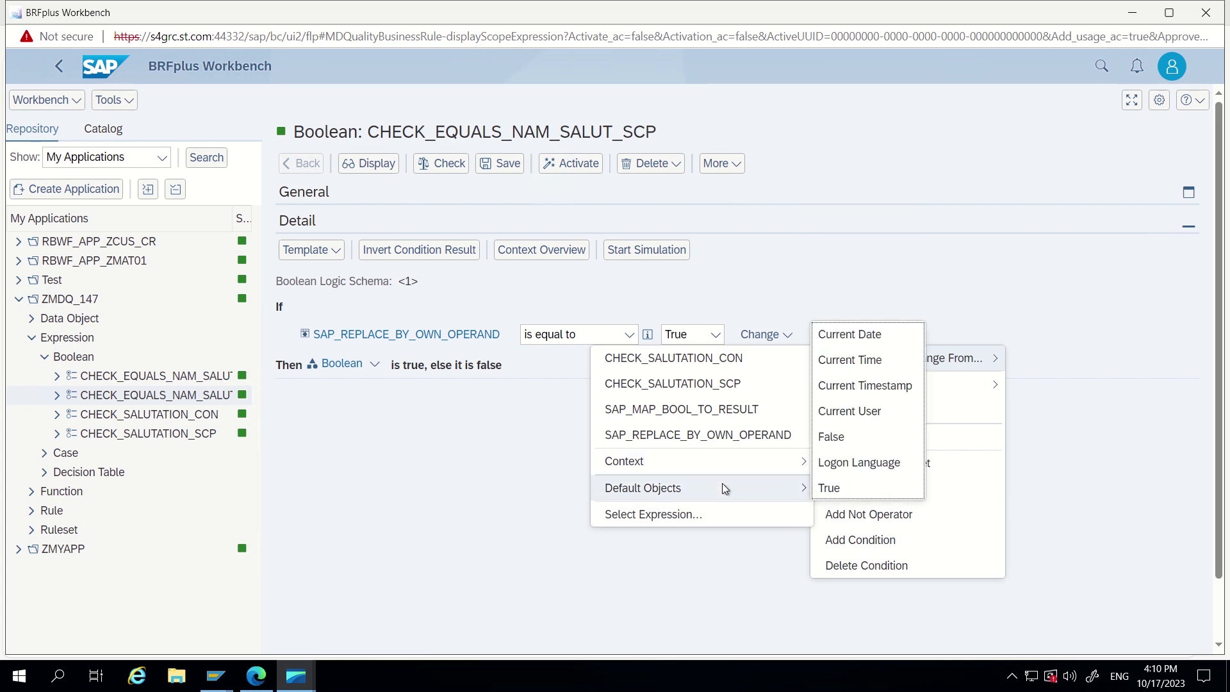
click(850, 485)
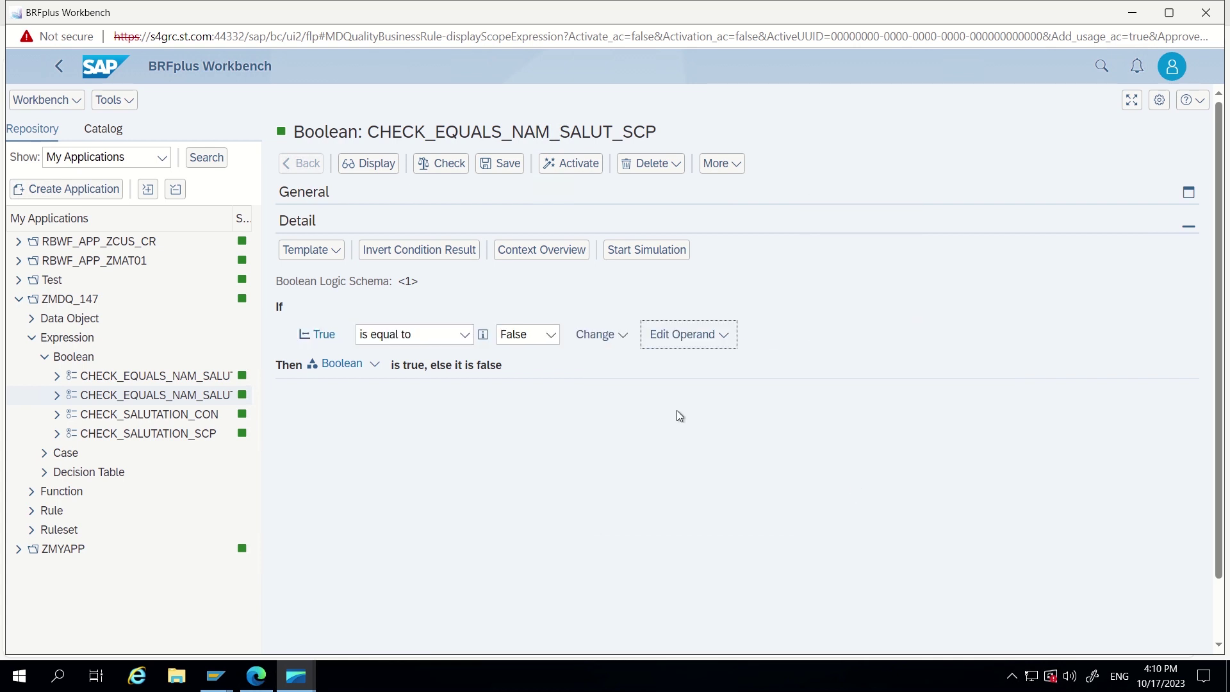
click(556, 339)
click(542, 359)
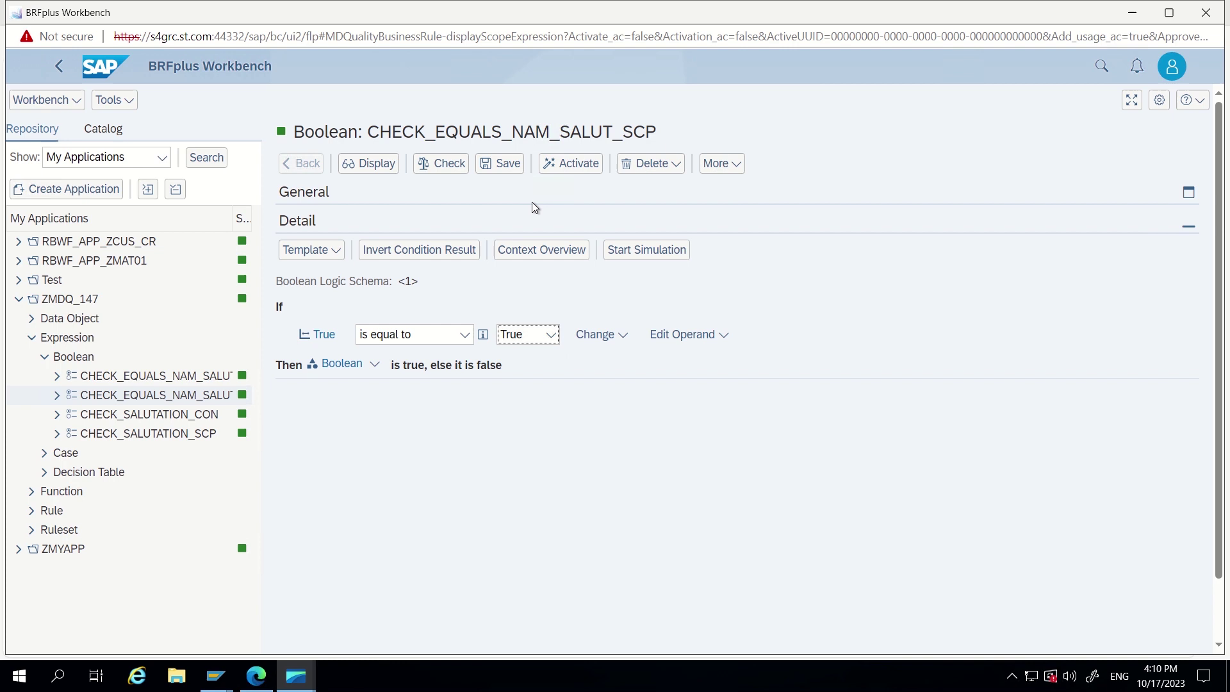
Step: Save and activate the scope expression, then return to the data quality rule
click(505, 165)
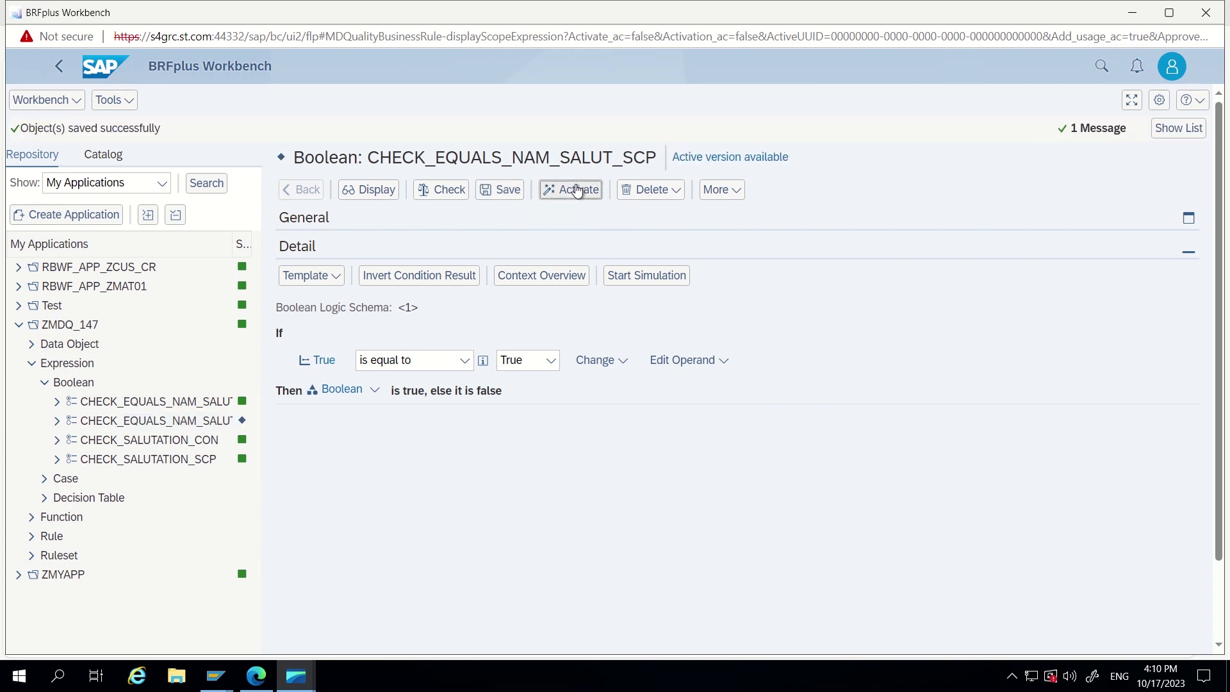
click(577, 190)
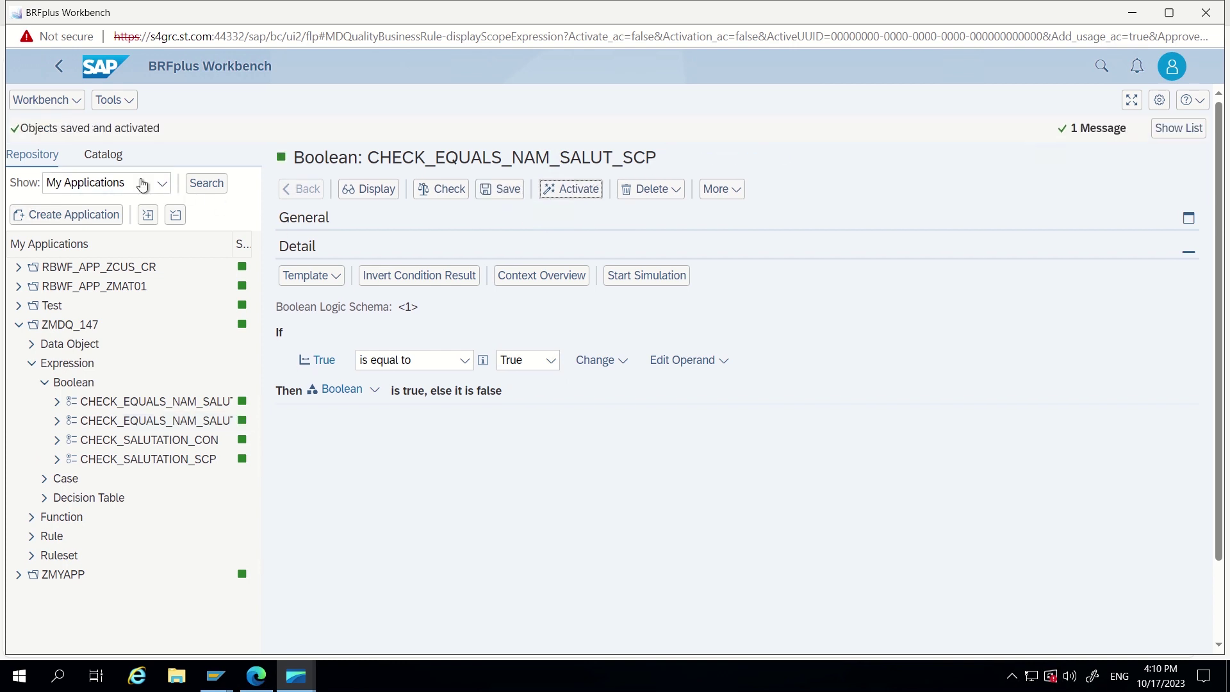
click(69, 75)
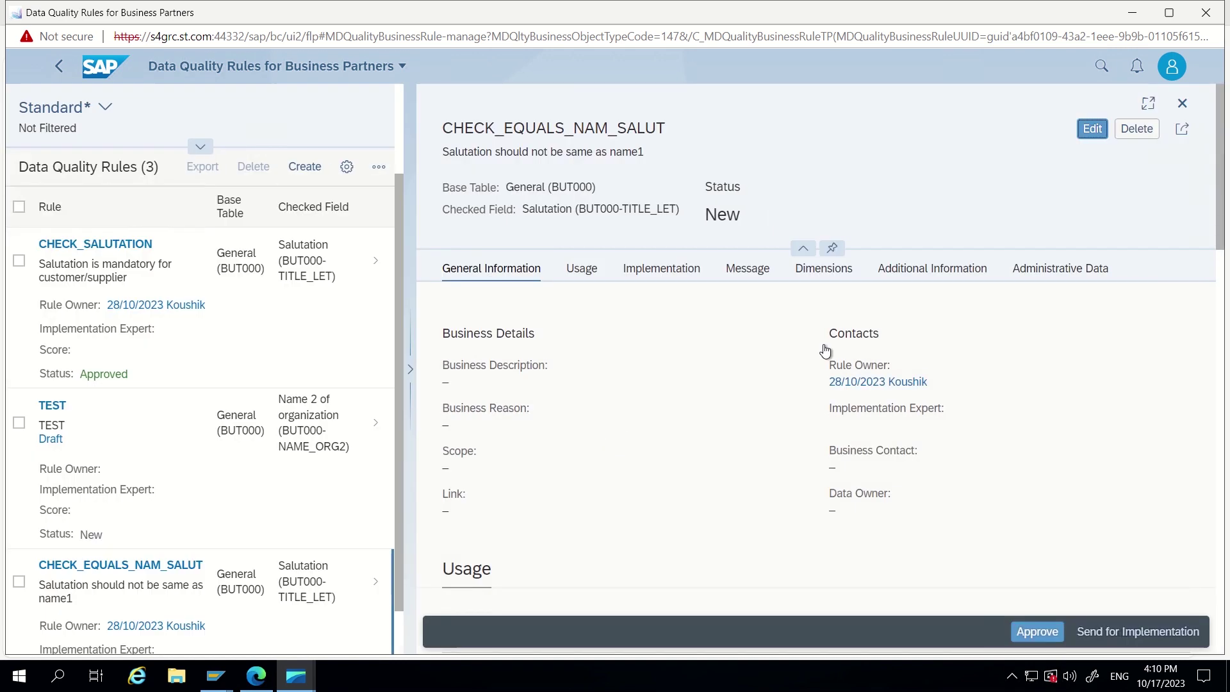
Step: Open condition CHECK_EQUALS_NAM_SALUT_CON in edit mode and bring up the Context Query for its operand
click(586, 269)
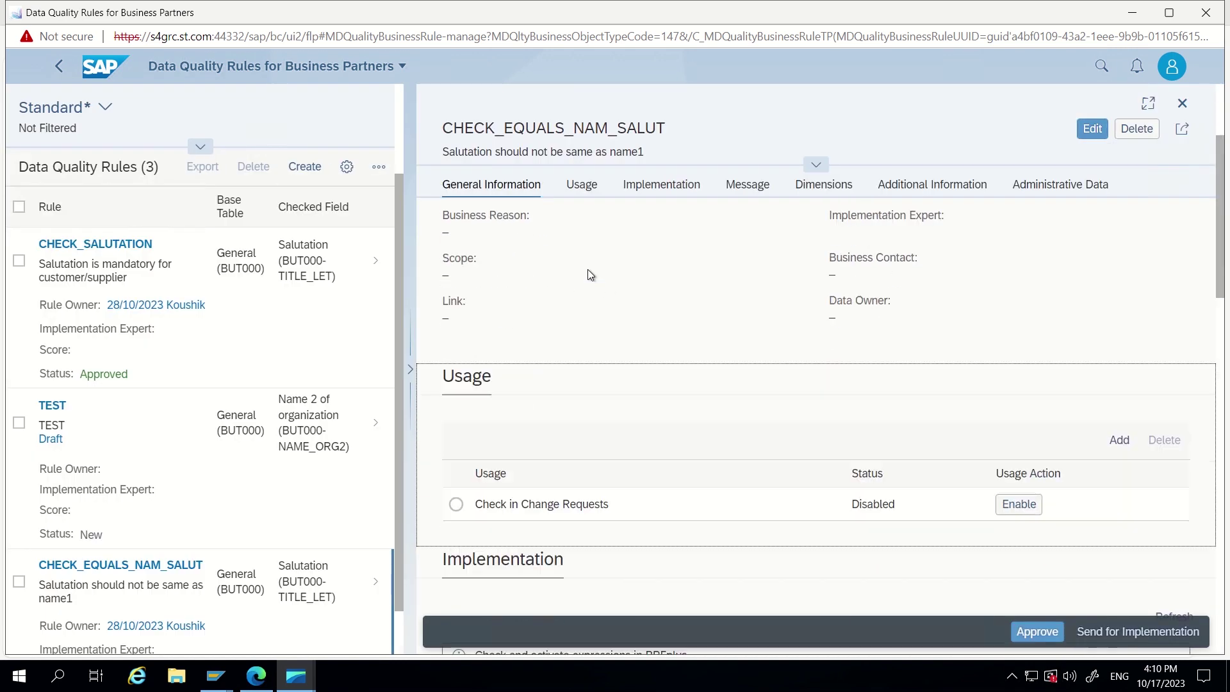
scroll(892, 455, down, 2)
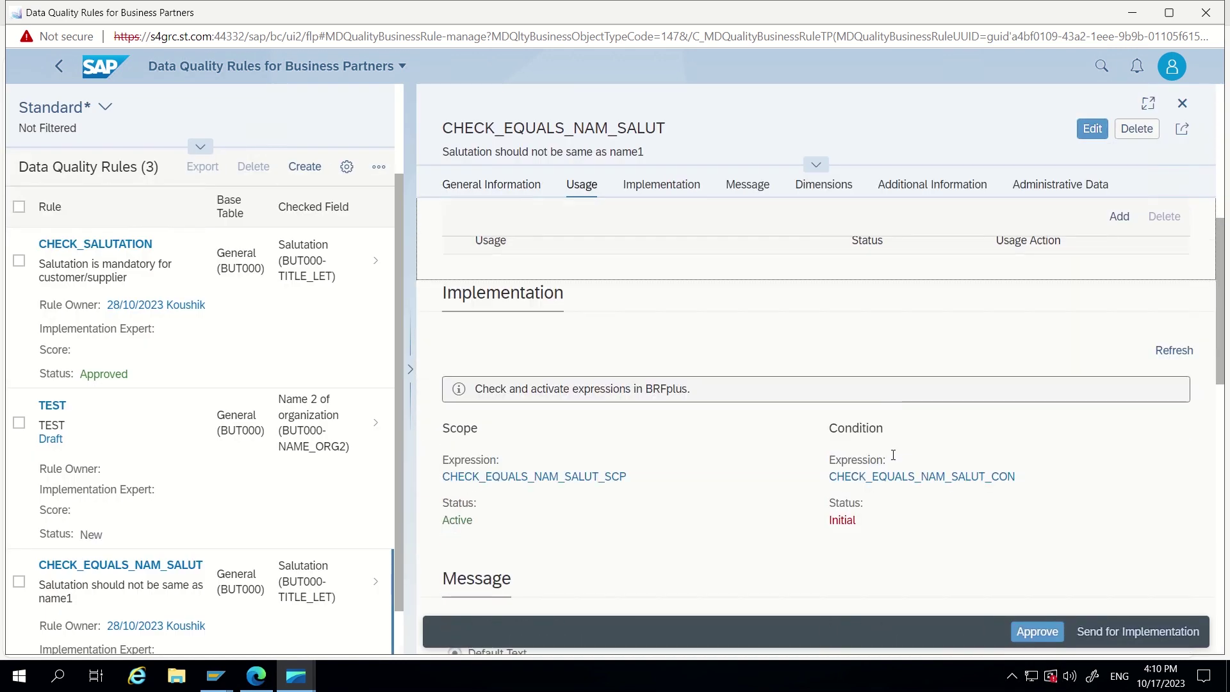
click(913, 415)
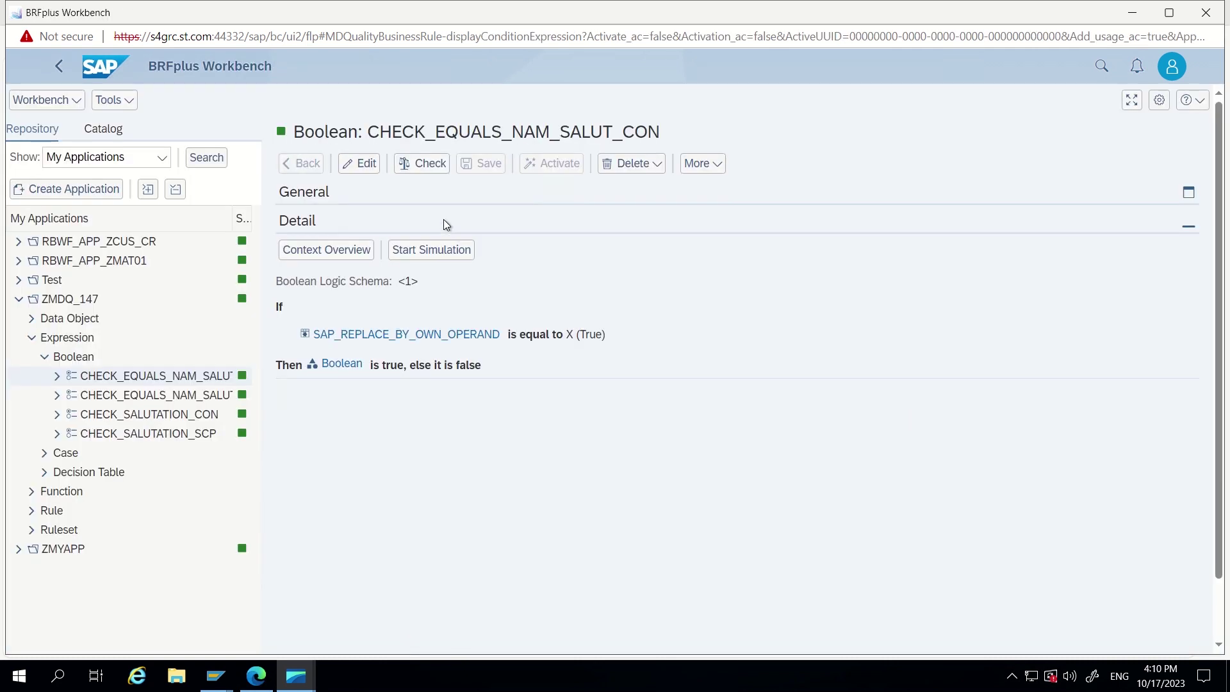
click(363, 164)
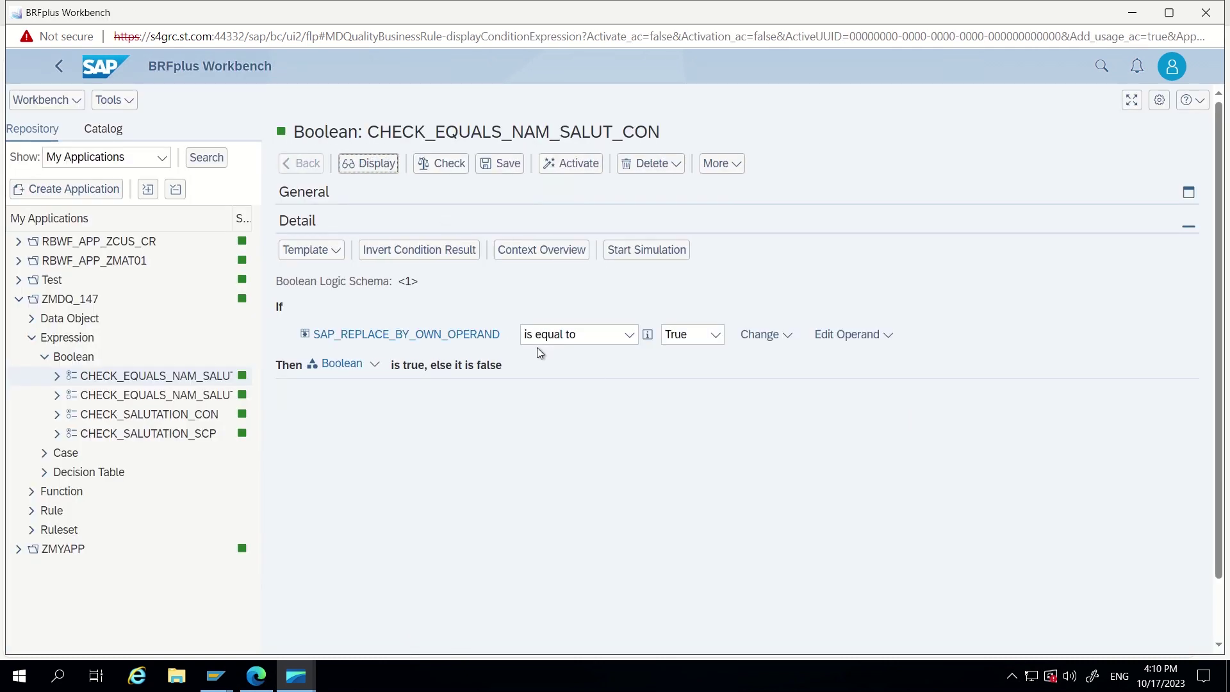
click(866, 345)
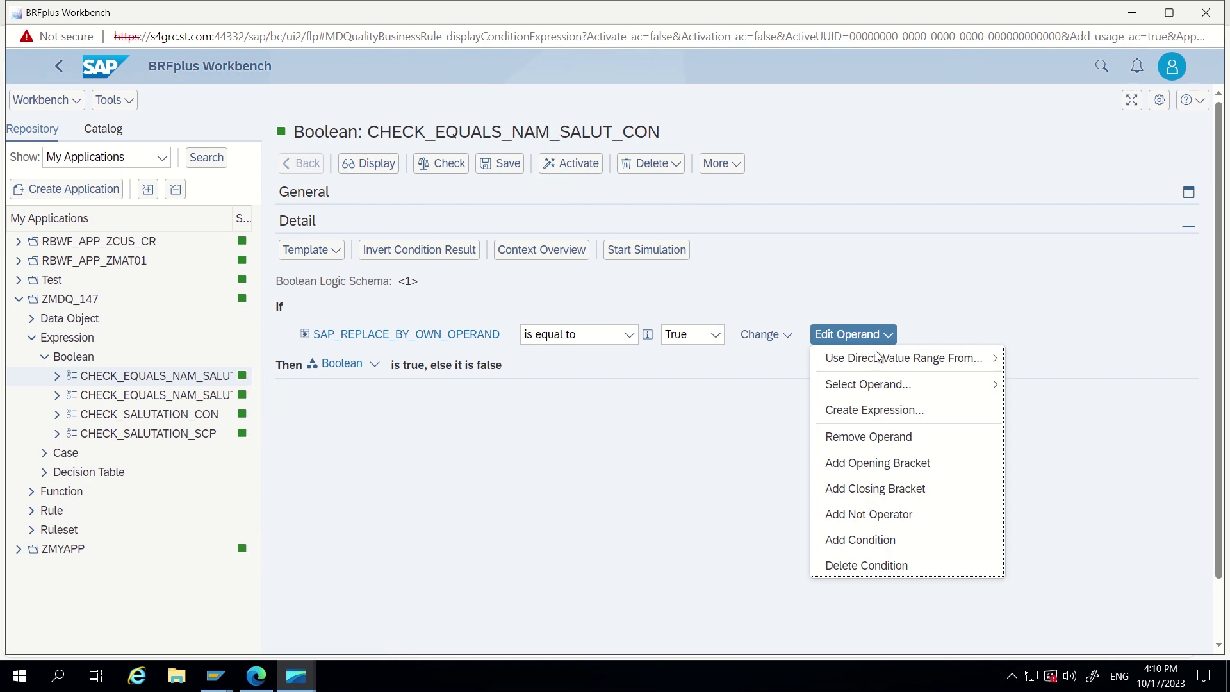
mouse_move(882, 363)
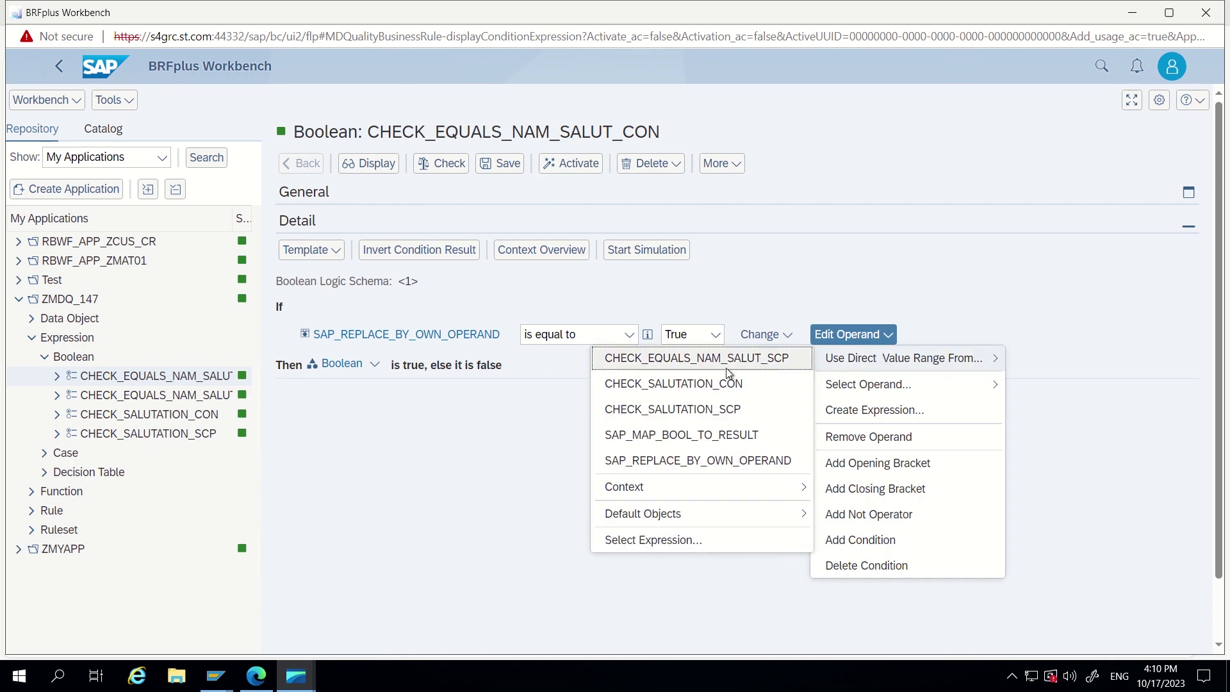
mouse_move(690, 489)
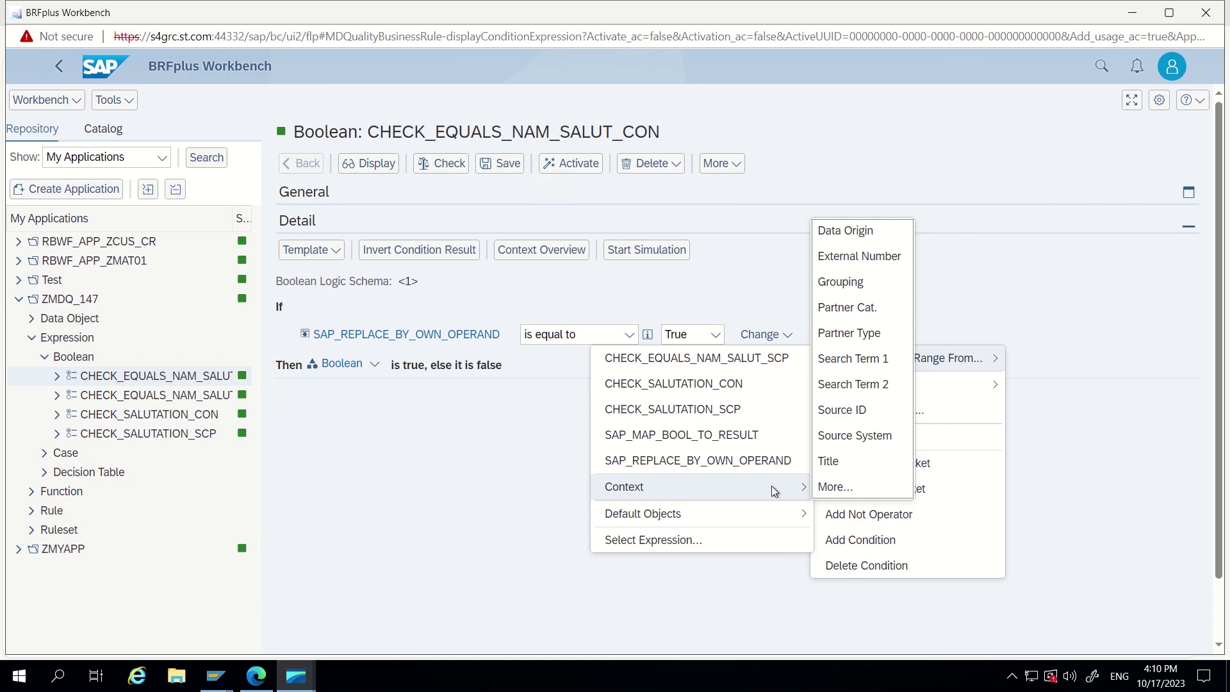
click(836, 488)
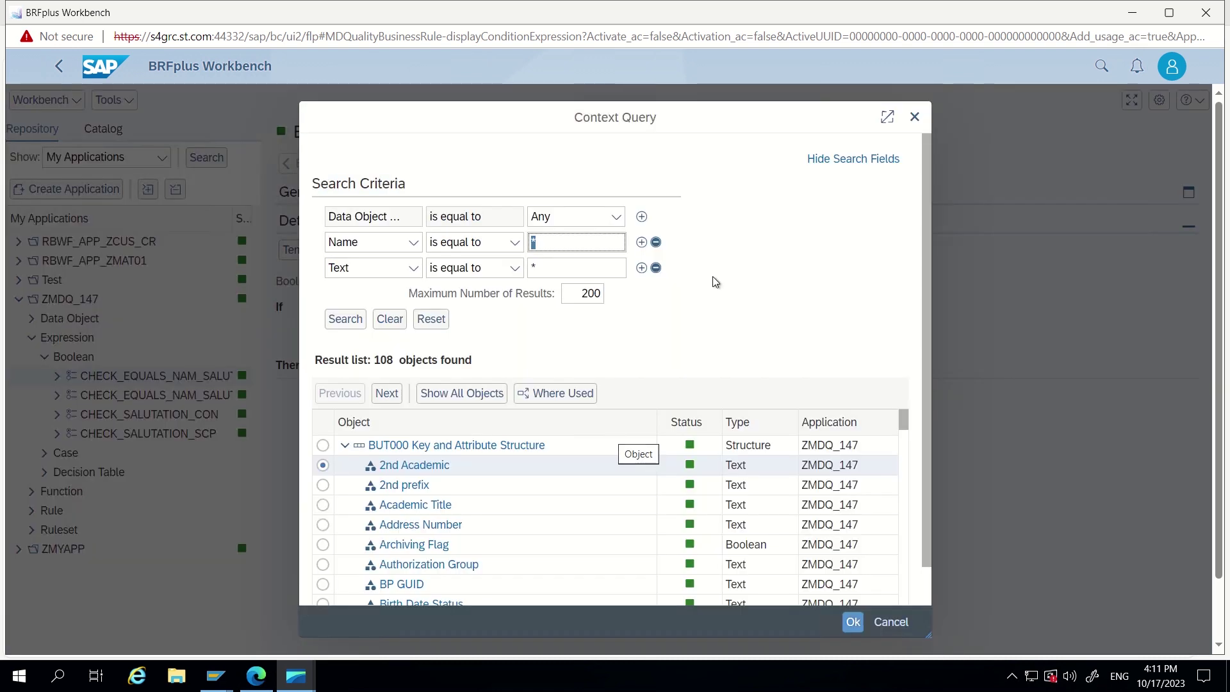
Step: Set the BUT000 2nd Academic field as the condition's left operand from the Context Query
scroll(720, 265, down, 3)
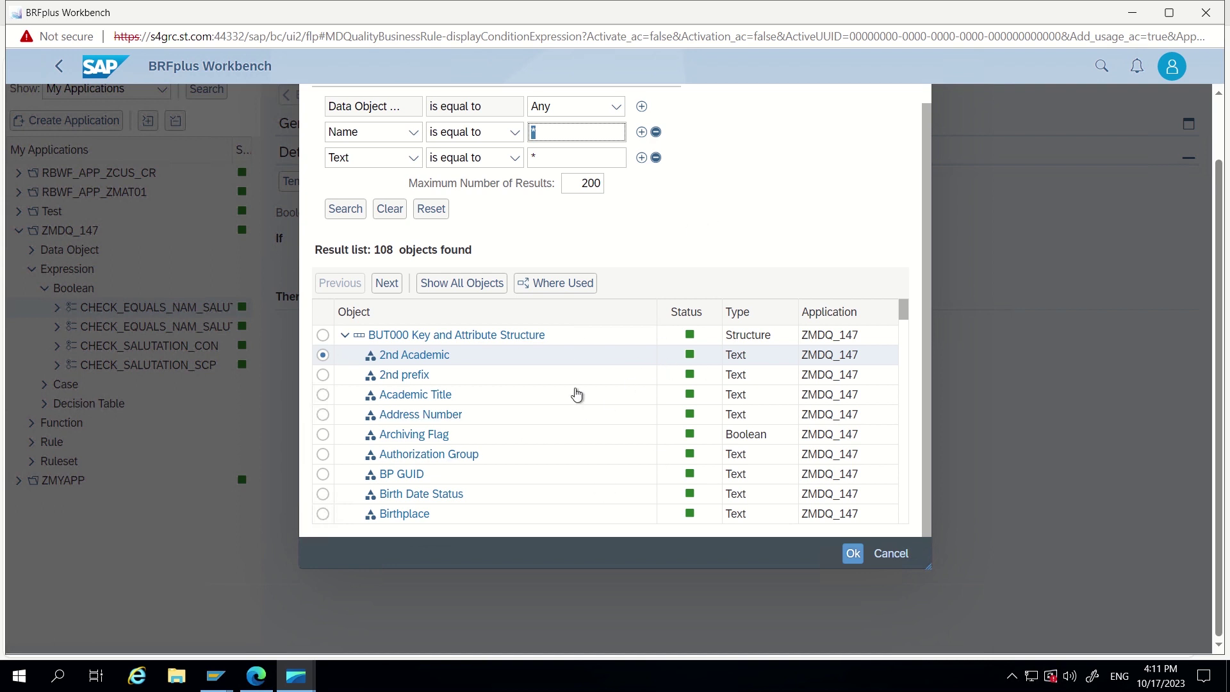
scroll(577, 392, down, 8)
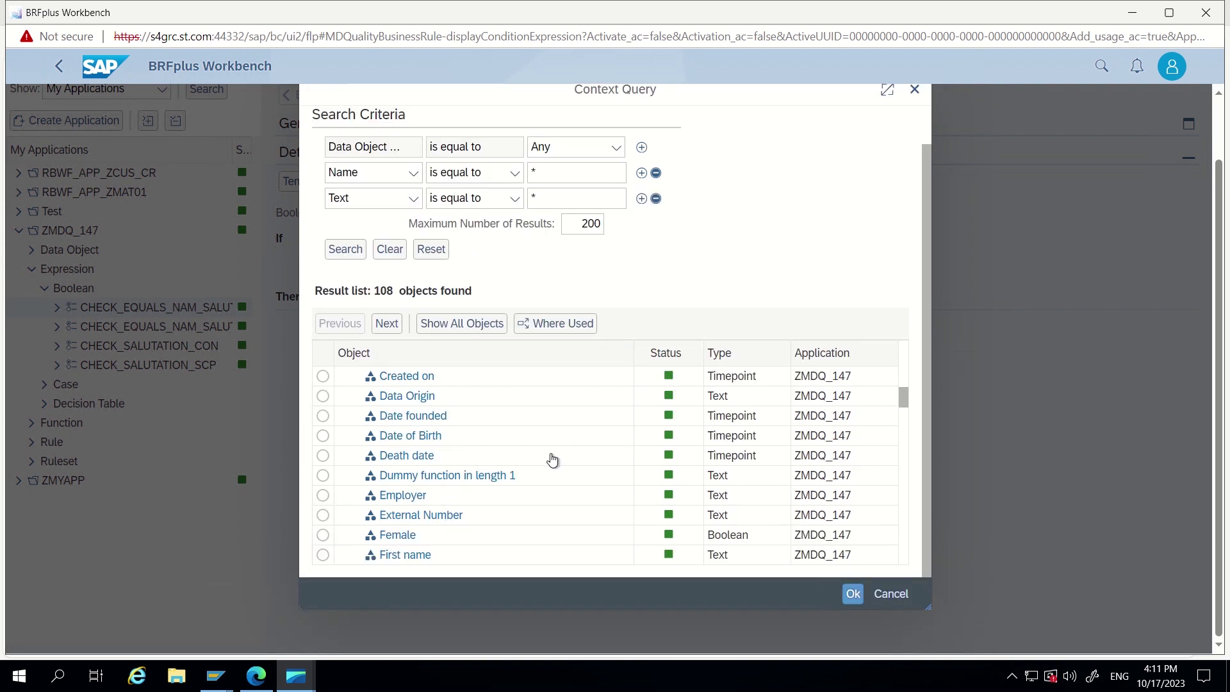
click(549, 199)
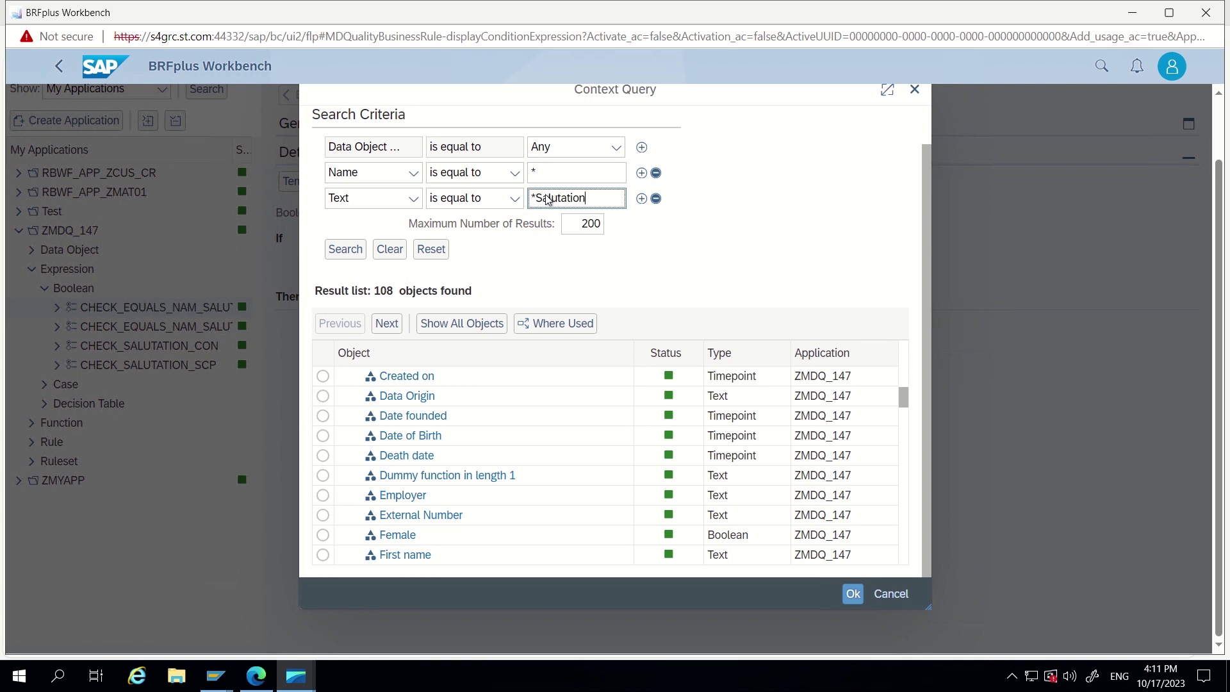
click(851, 594)
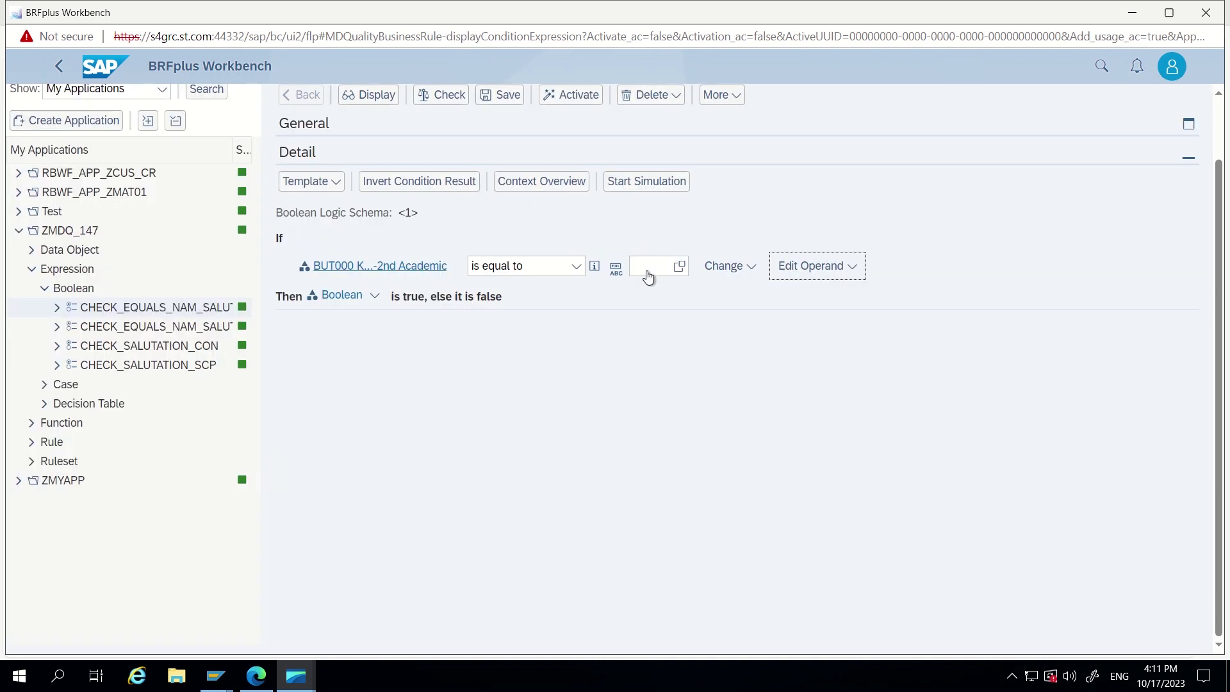
click(851, 265)
Step: Search context objects for 'salu*' and make BUT000 Salutation the left operand
mouse_move(853, 303)
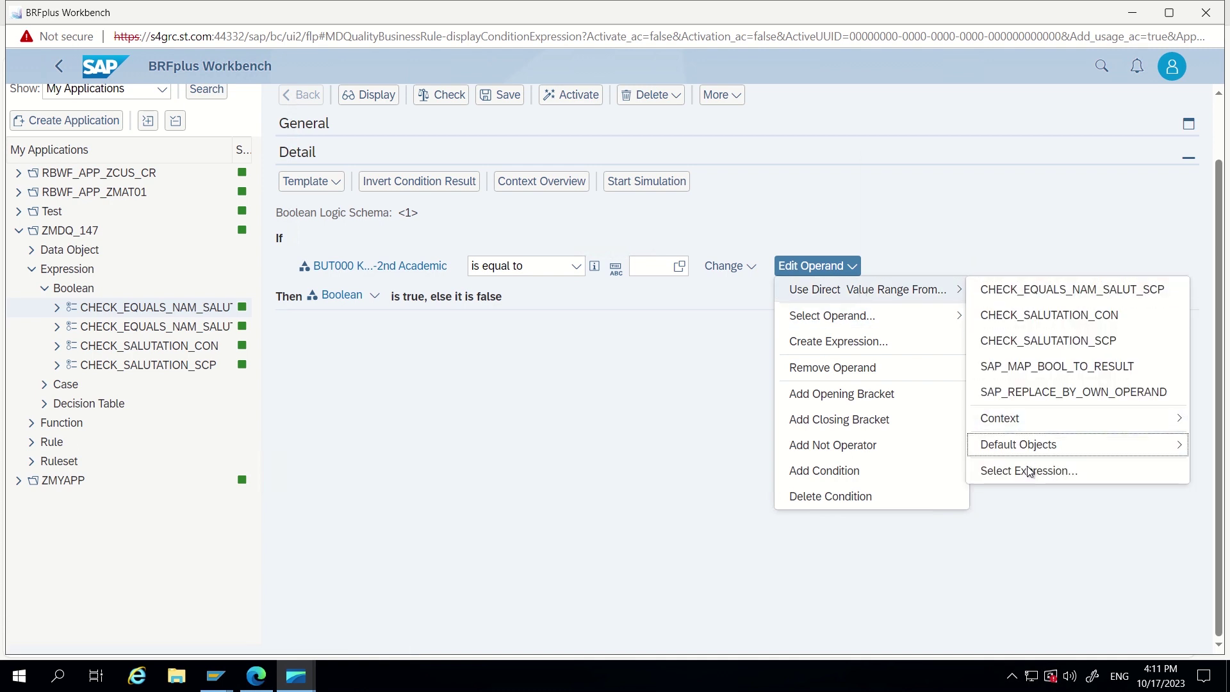
mouse_move(1036, 424)
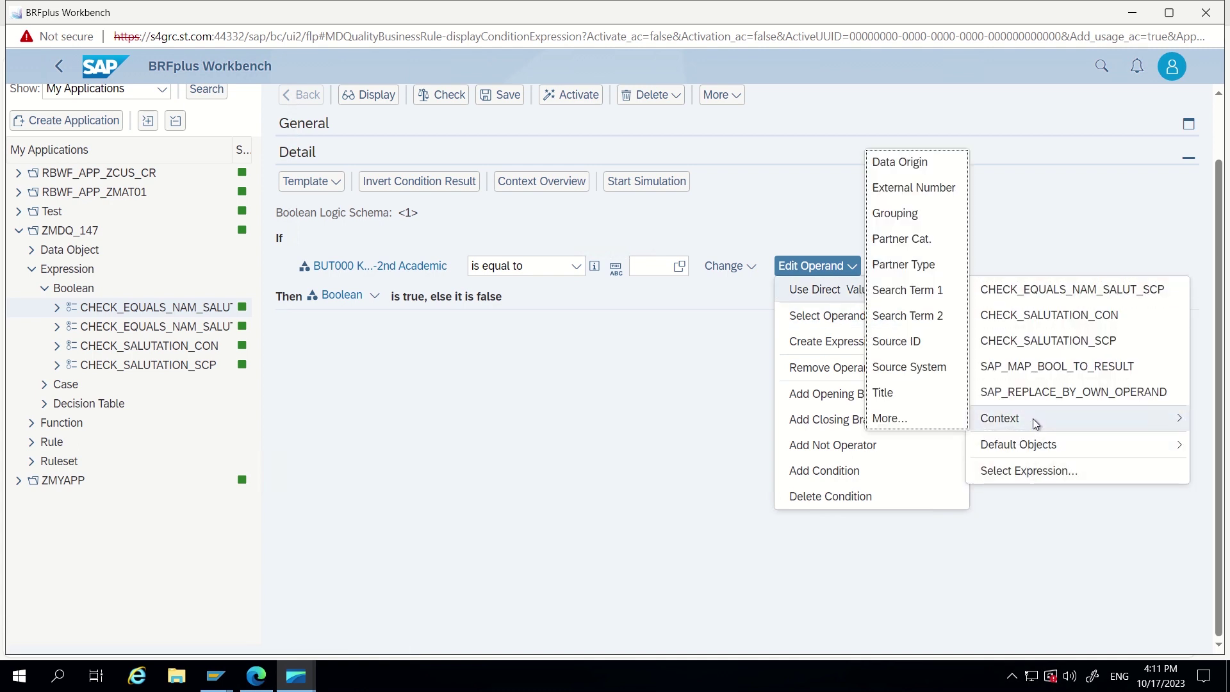
click(921, 419)
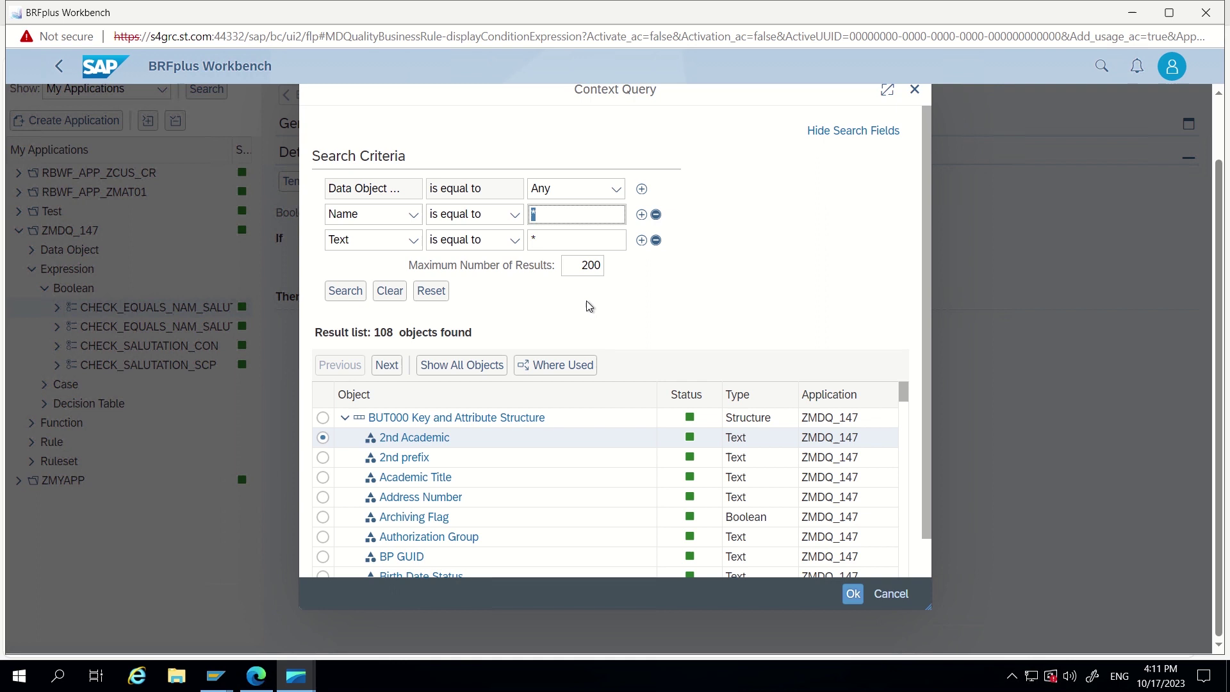
click(562, 241)
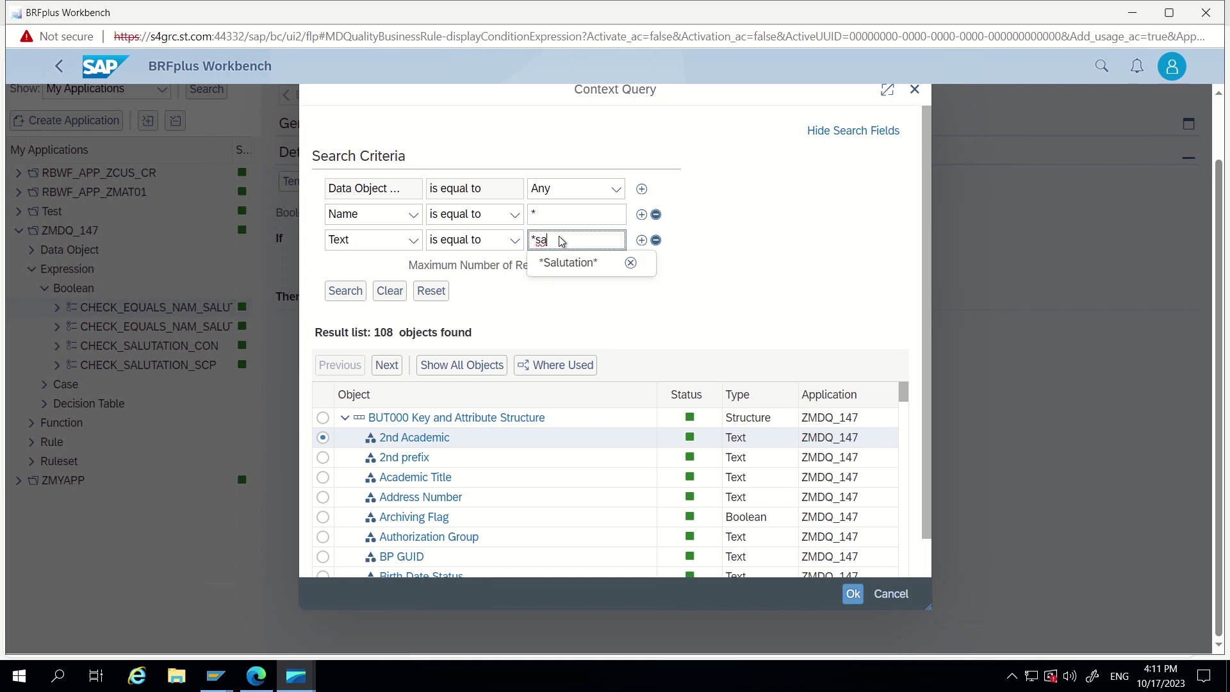
text(salu*)
click(344, 290)
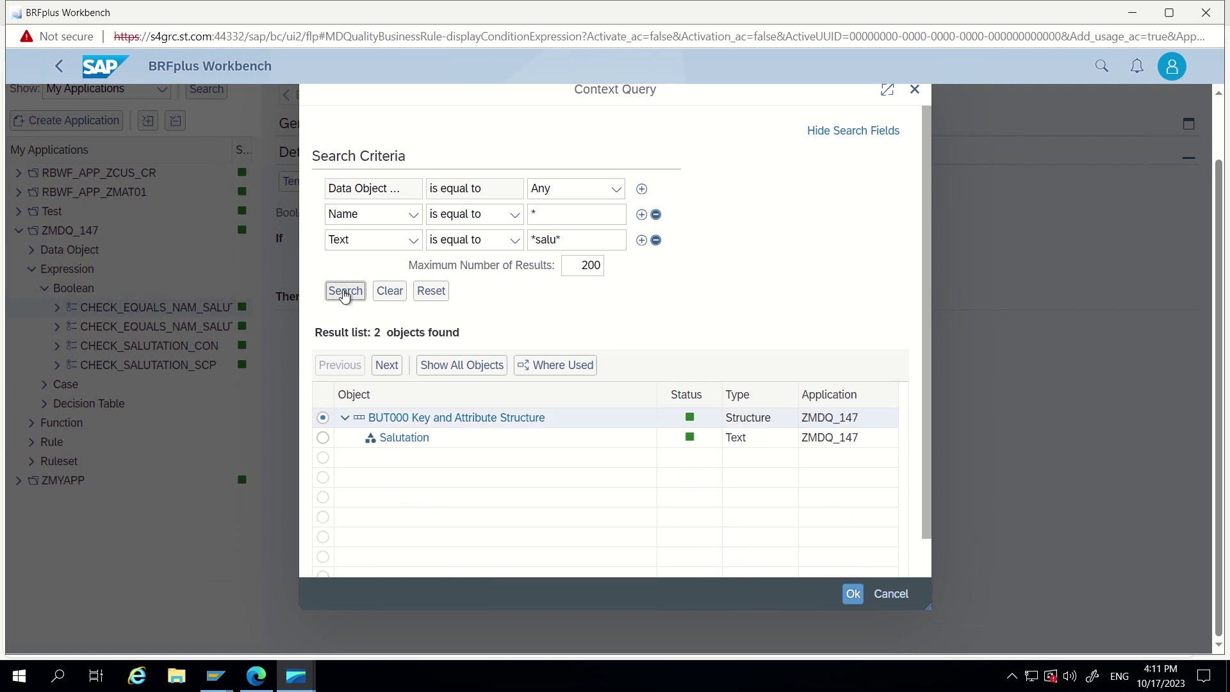
click(323, 438)
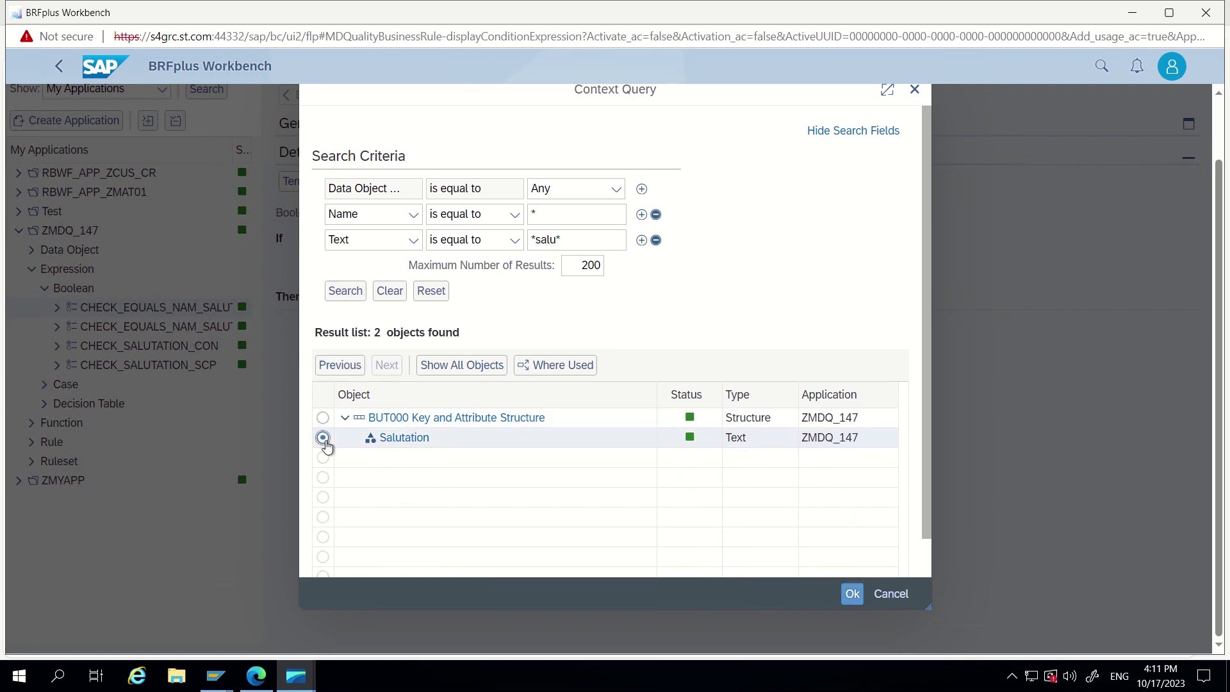
click(852, 593)
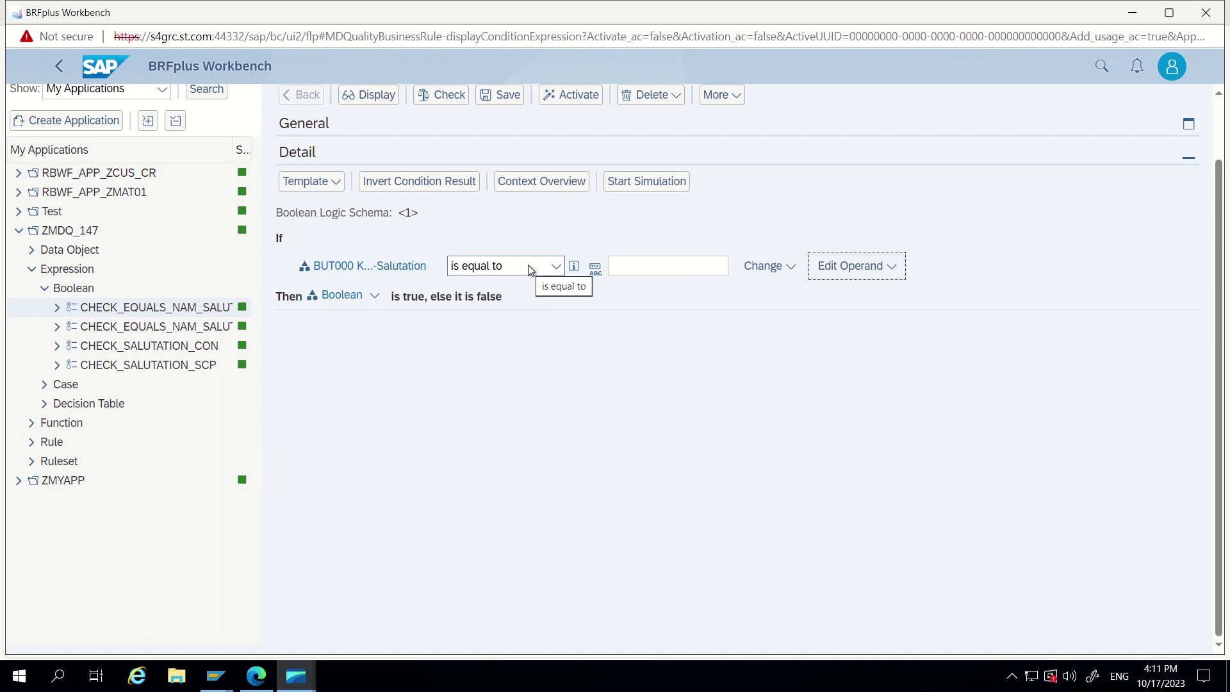
Step: Check values in the open change request window, then return to BRFplus Workbench
click(658, 268)
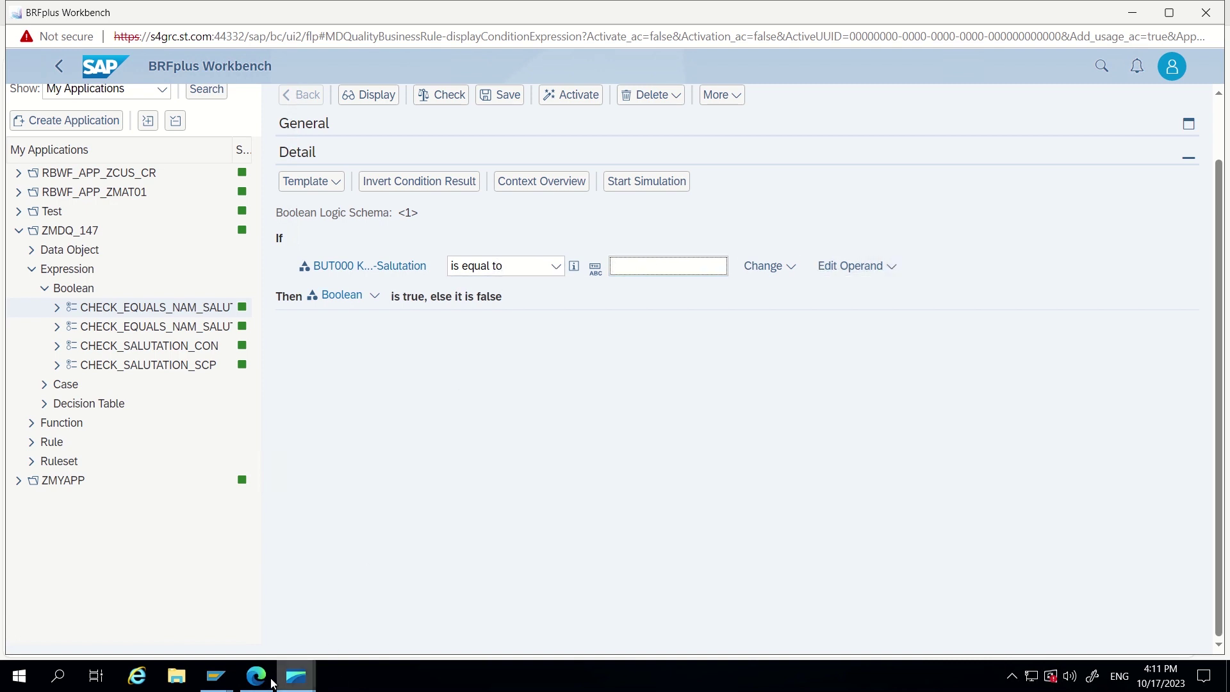
mouse_move(216, 674)
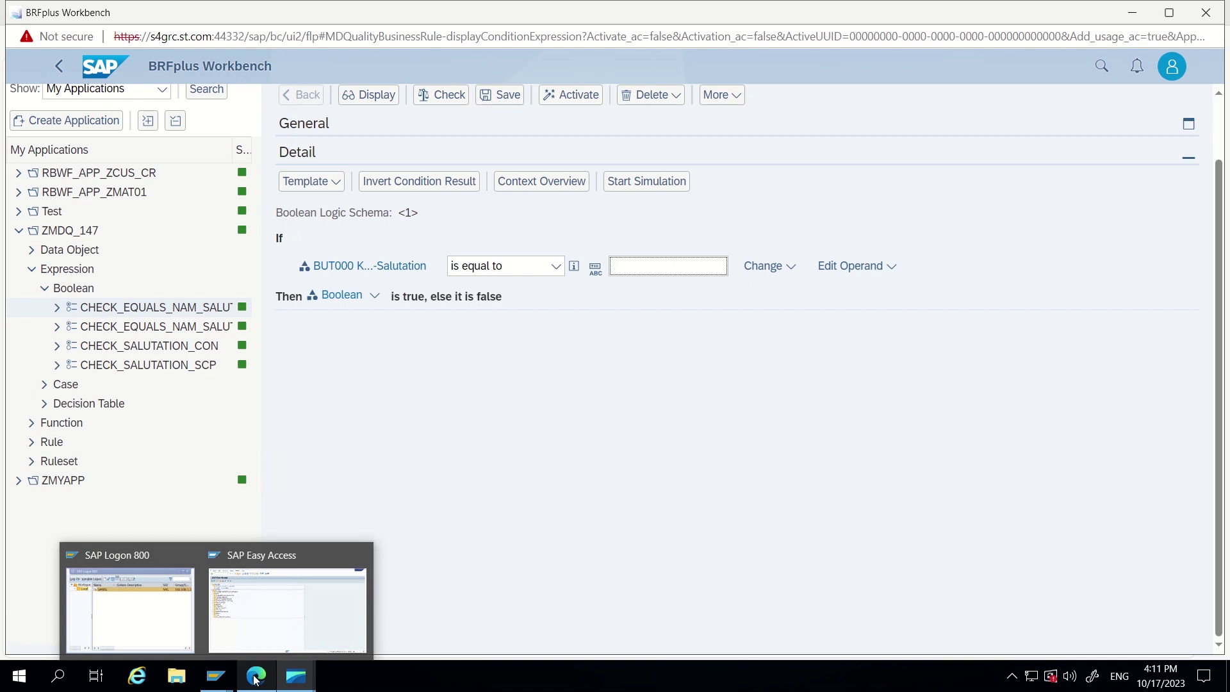
mouse_move(300, 681)
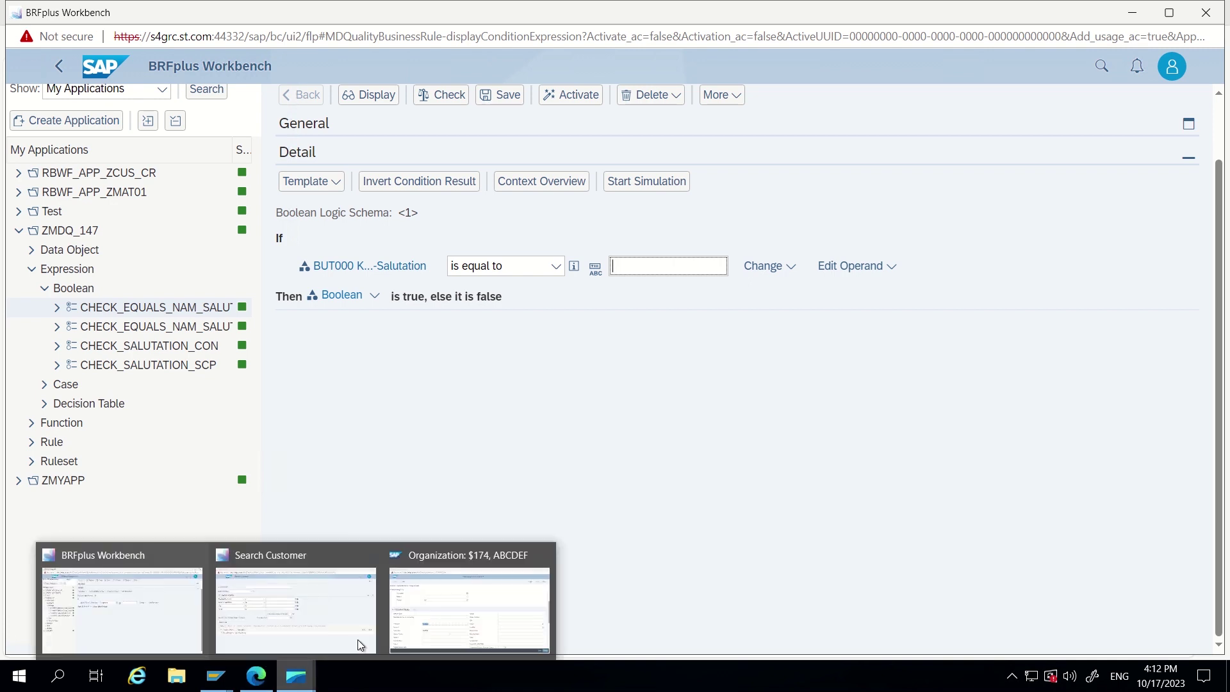
click(456, 618)
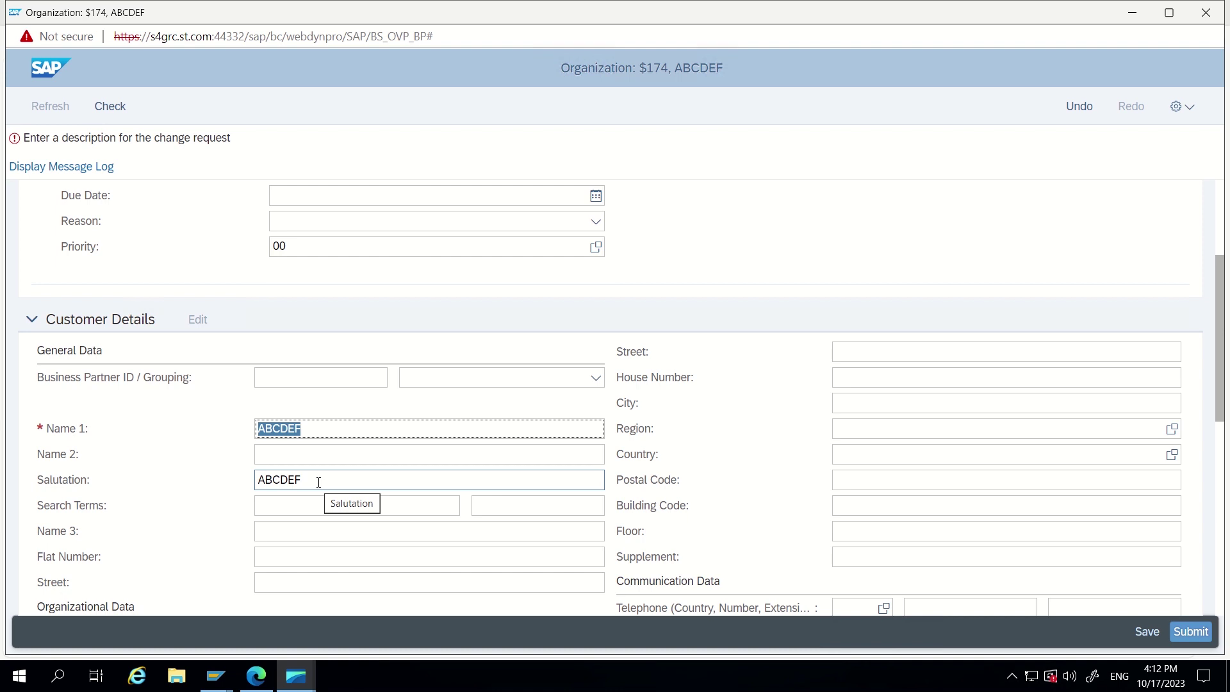
key(alt+Tab)
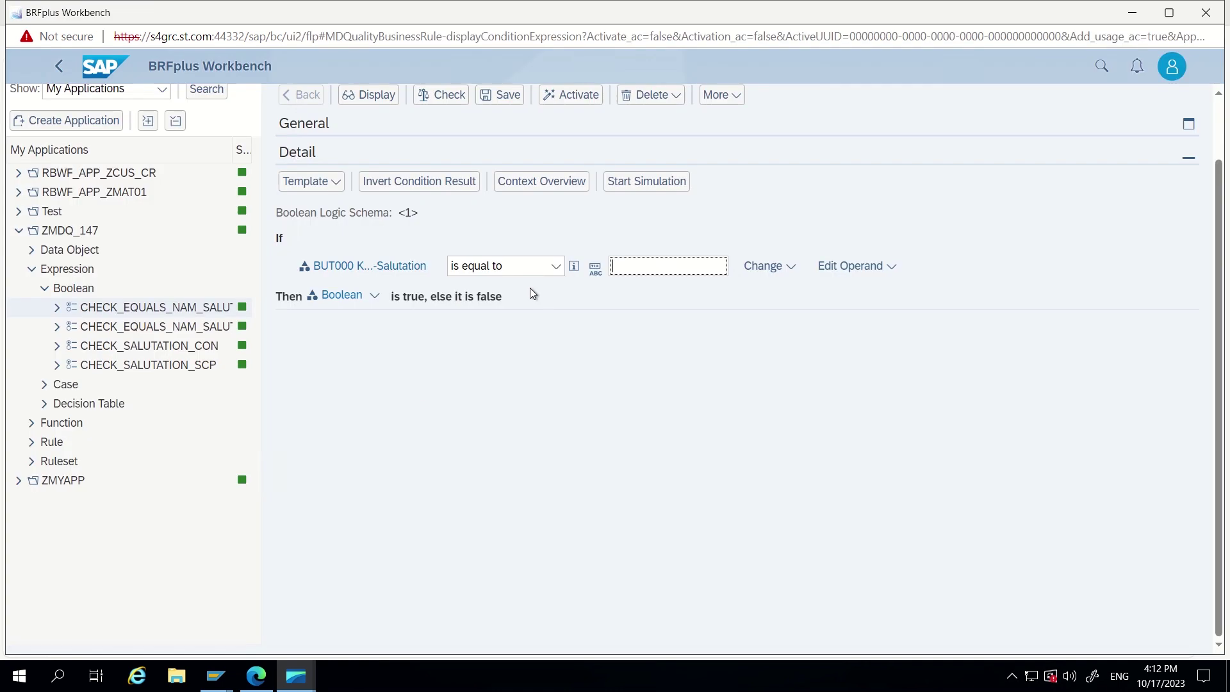
Step: Set the operator to 'is not equal to' and open the compare value's context search
click(556, 266)
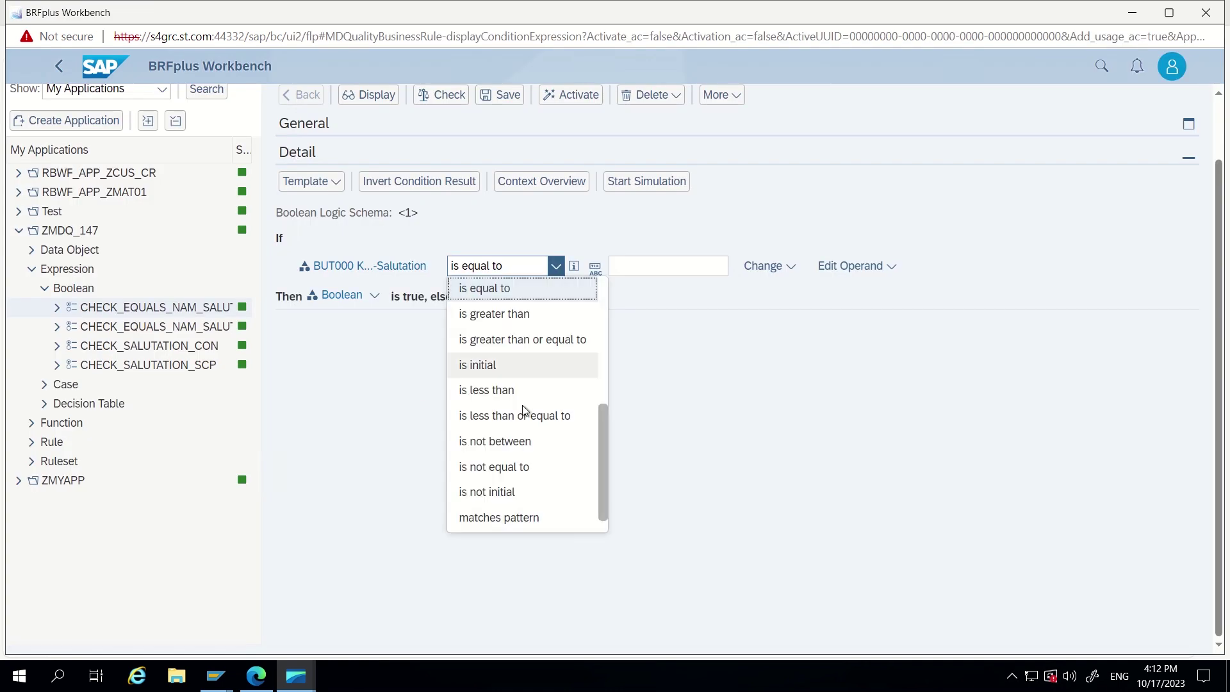
click(499, 468)
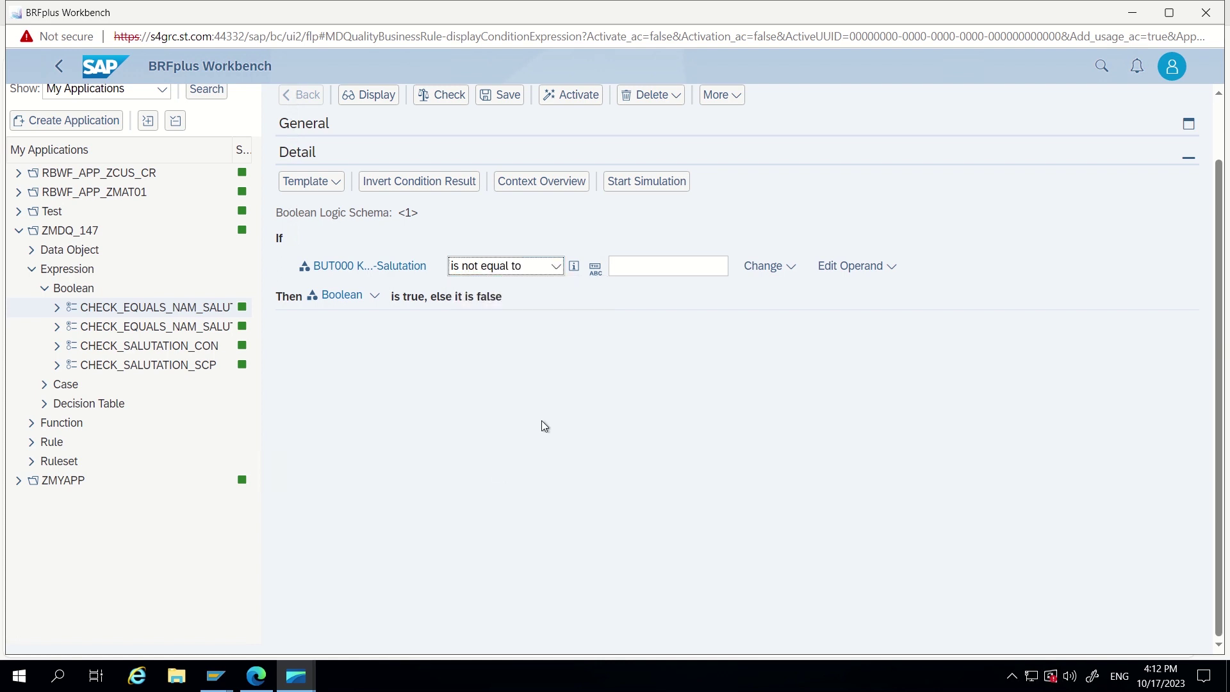
click(633, 268)
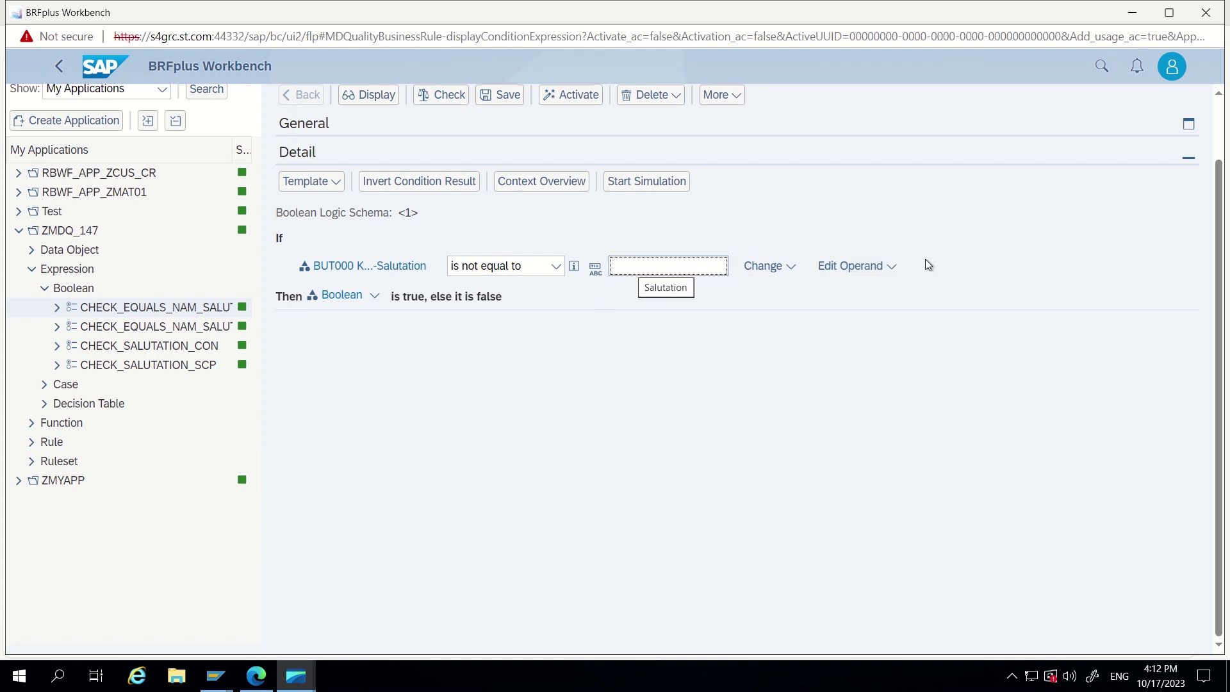
click(764, 268)
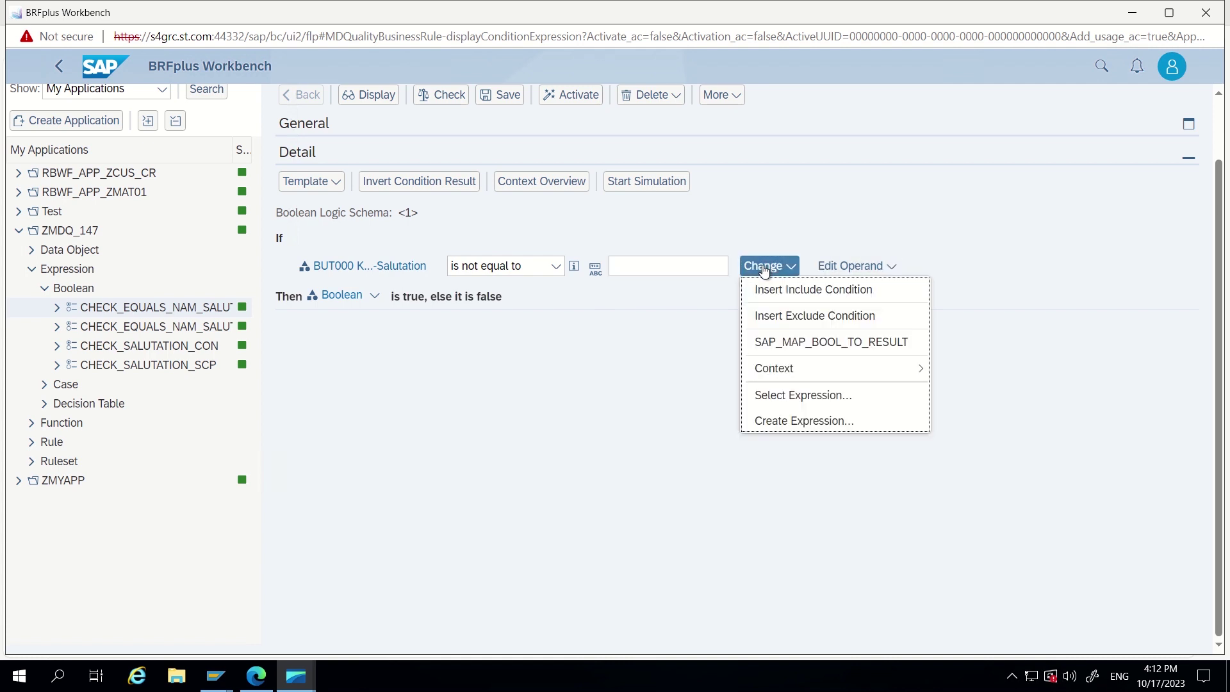
mouse_move(791, 370)
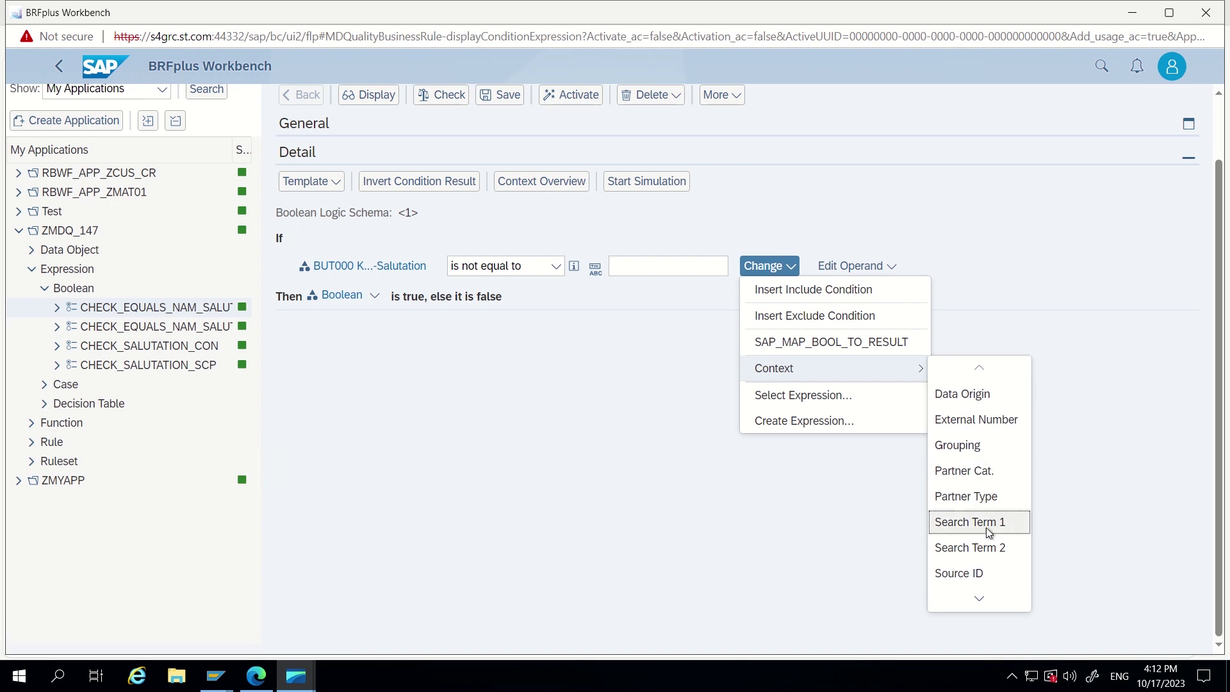
mouse_move(977, 595)
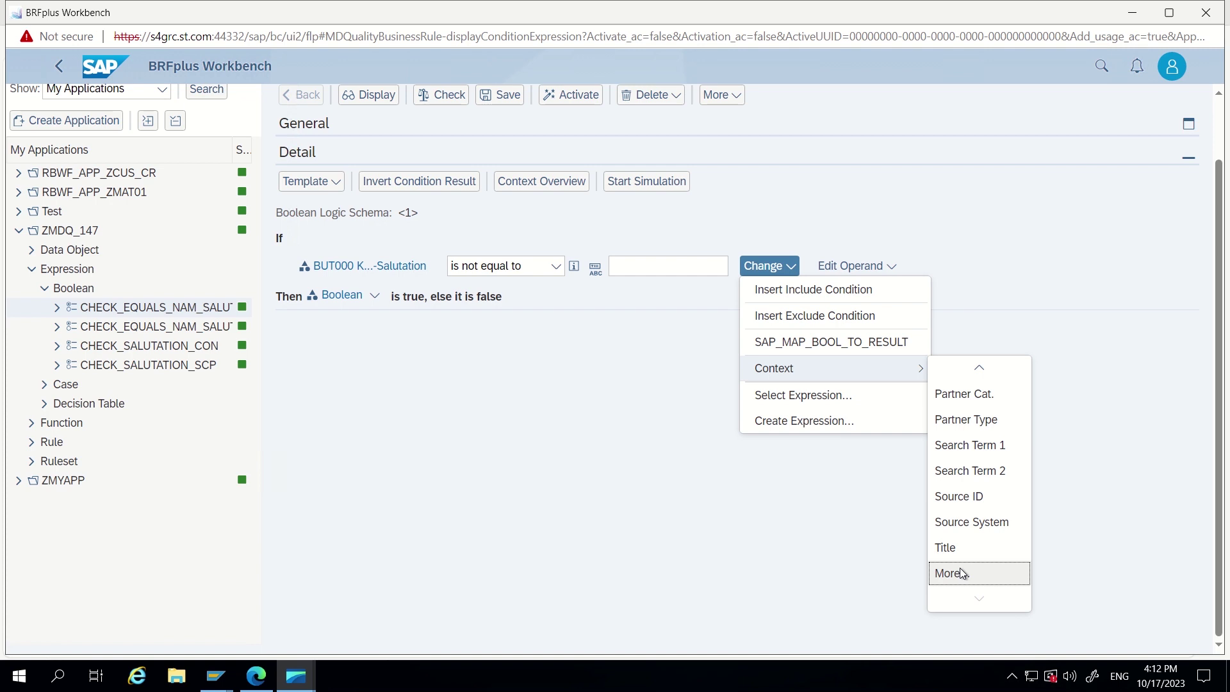
Step: Search context objects for 'Name1' and set BUT000 Name1 as the compare value
click(962, 573)
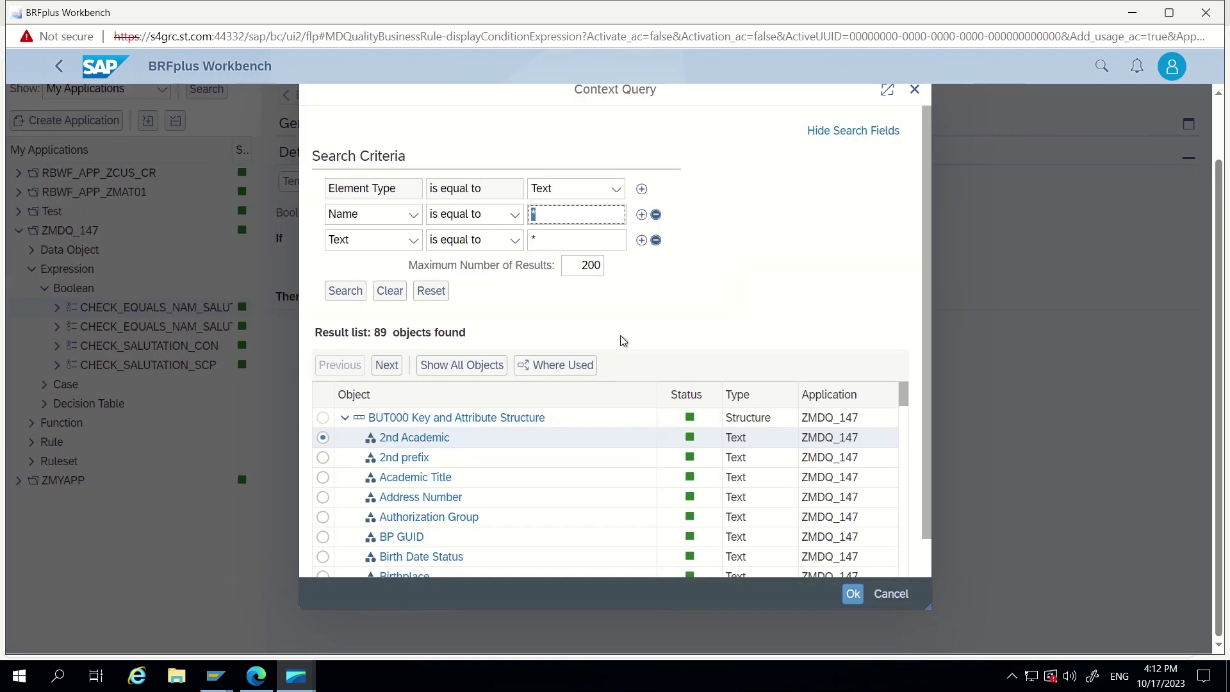
click(551, 240)
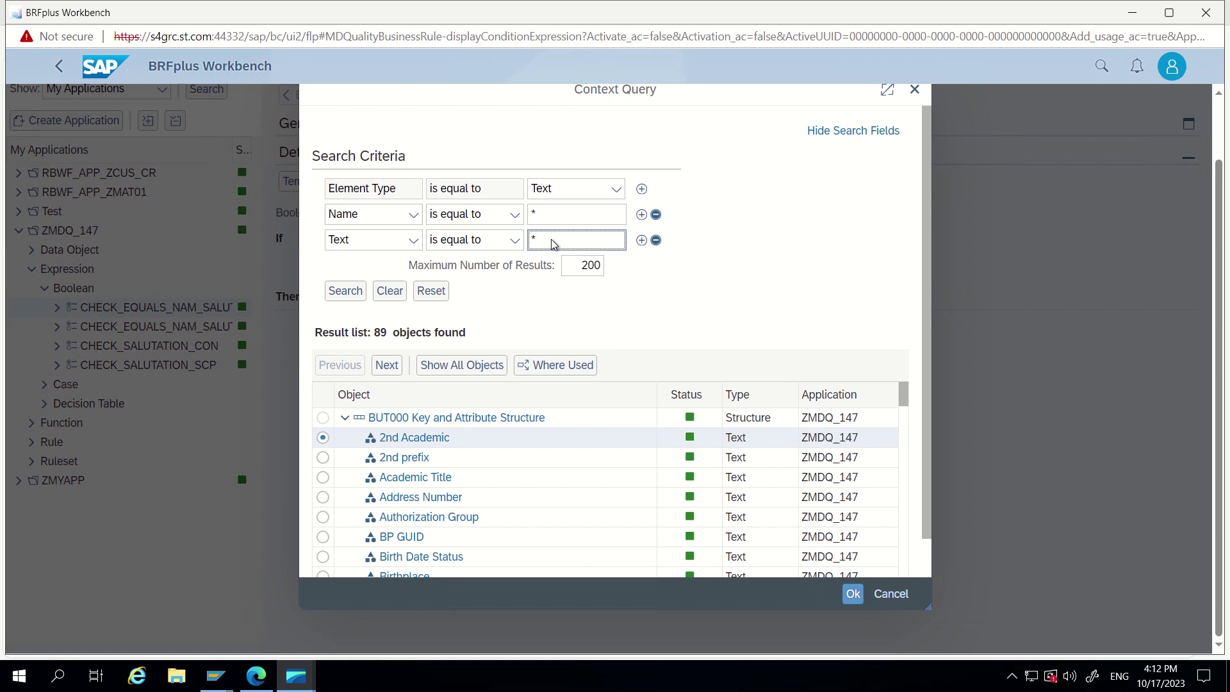
text(Name1*)
click(345, 291)
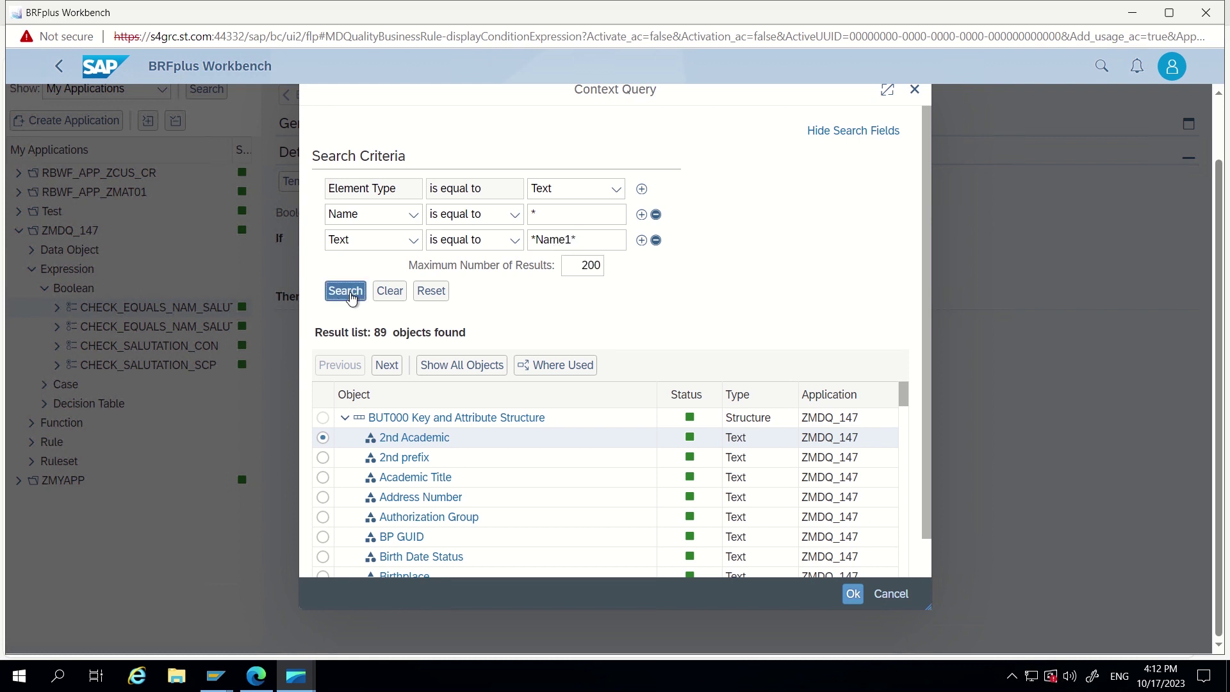
click(853, 596)
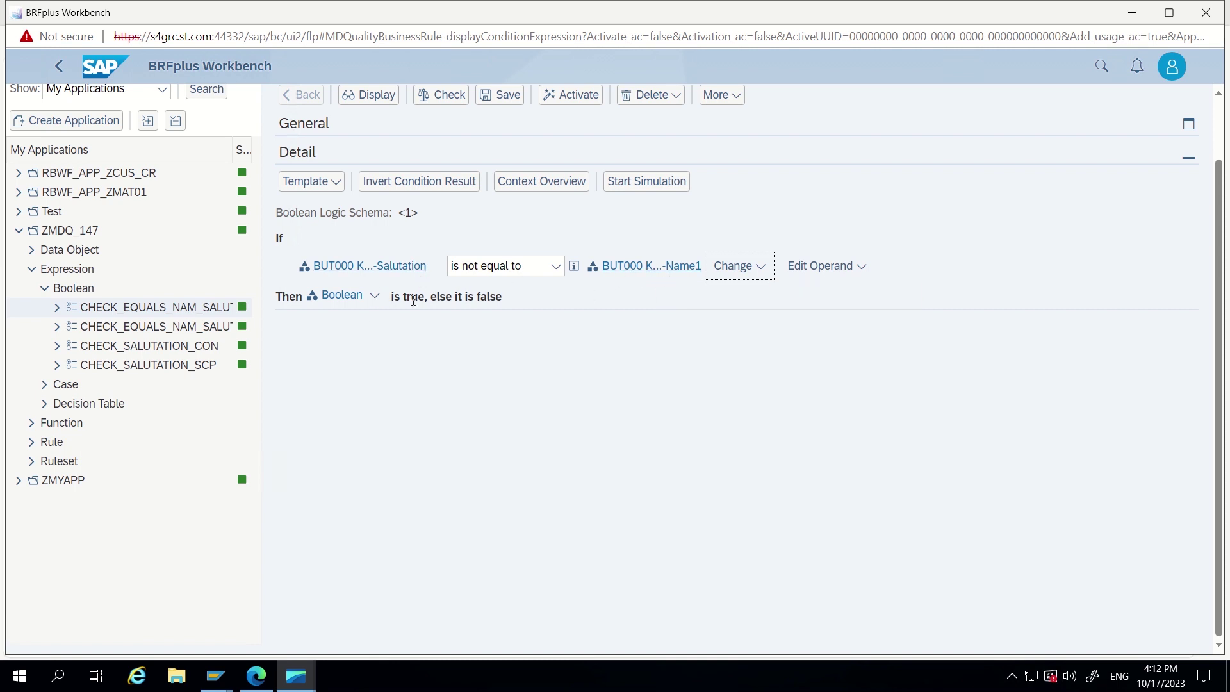
Step: Save and activate the Salutation-not-equal-to-Name1 condition and go back to the rules app
drag(401, 296, 424, 292)
drag(477, 300, 513, 304)
scroll(769, 189, up, 2)
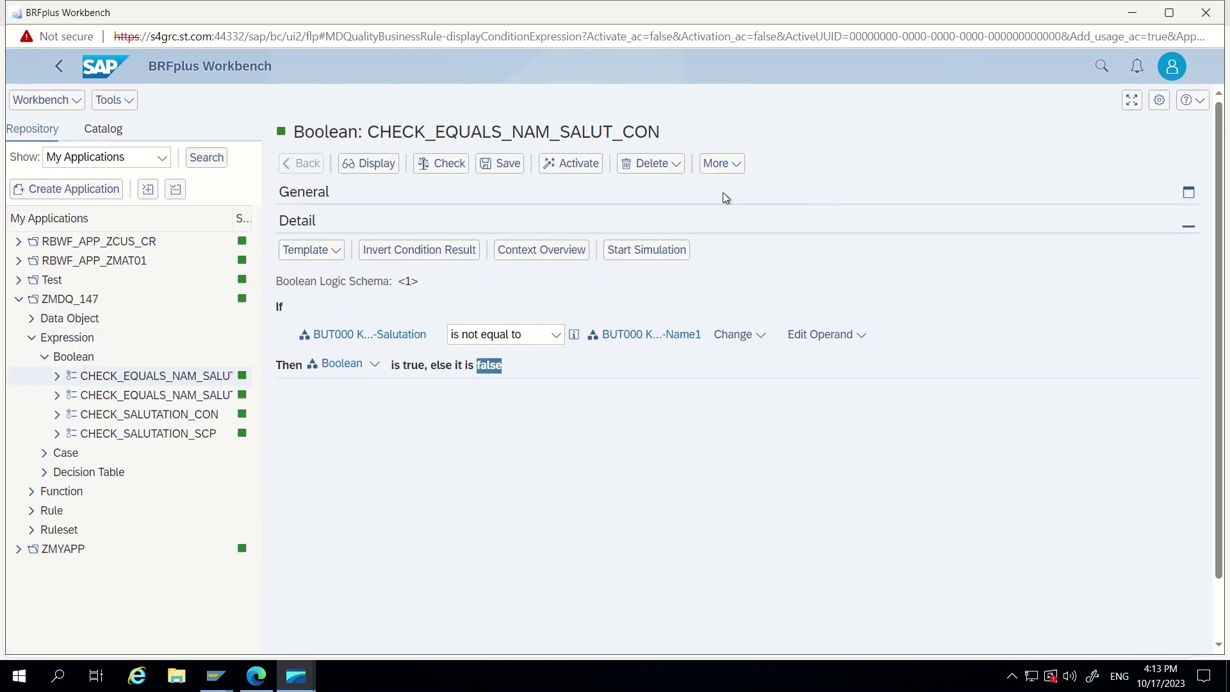
click(569, 168)
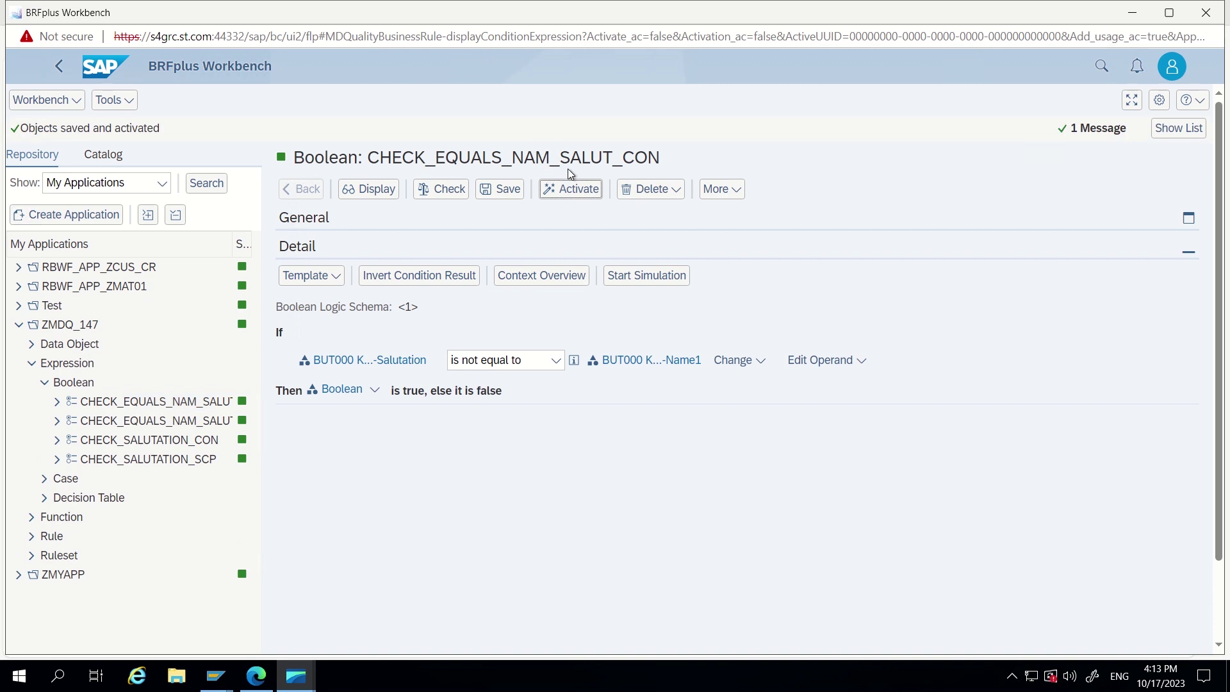
click(61, 67)
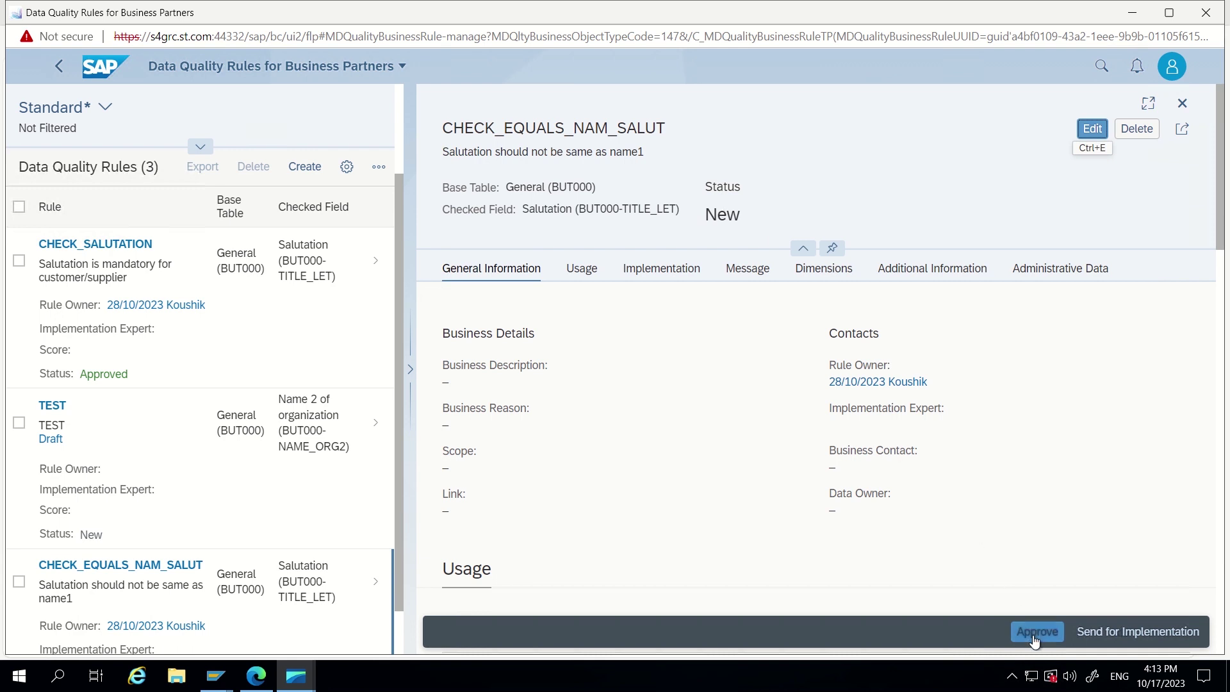
Step: Approve rule CHECK_EQUALS_NAM_SALUT, enable Check in Change Requests, and switch to Search Customer
click(1036, 633)
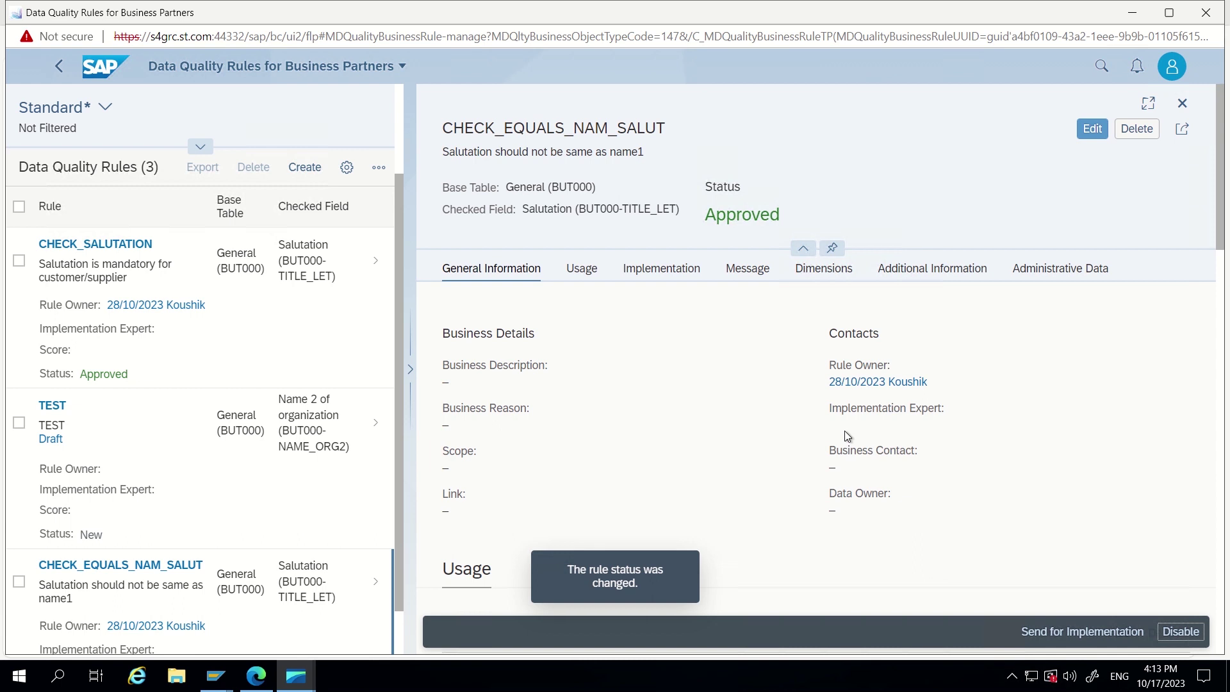
scroll(844, 431, down, 4)
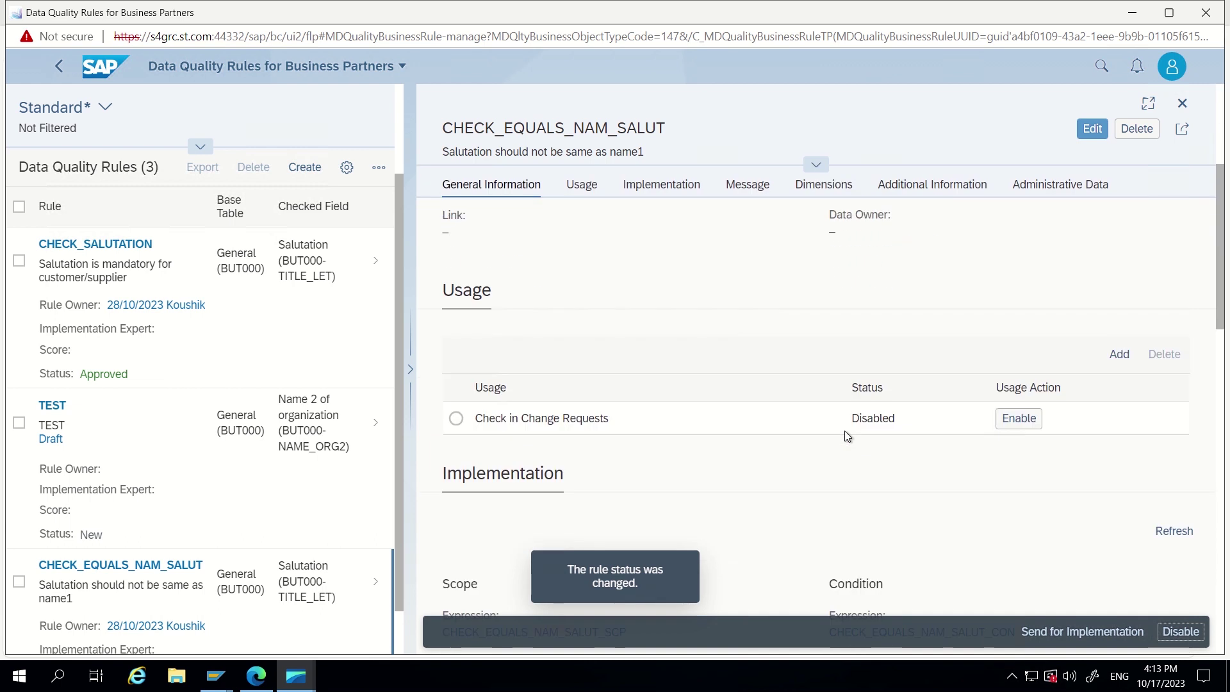
click(1026, 420)
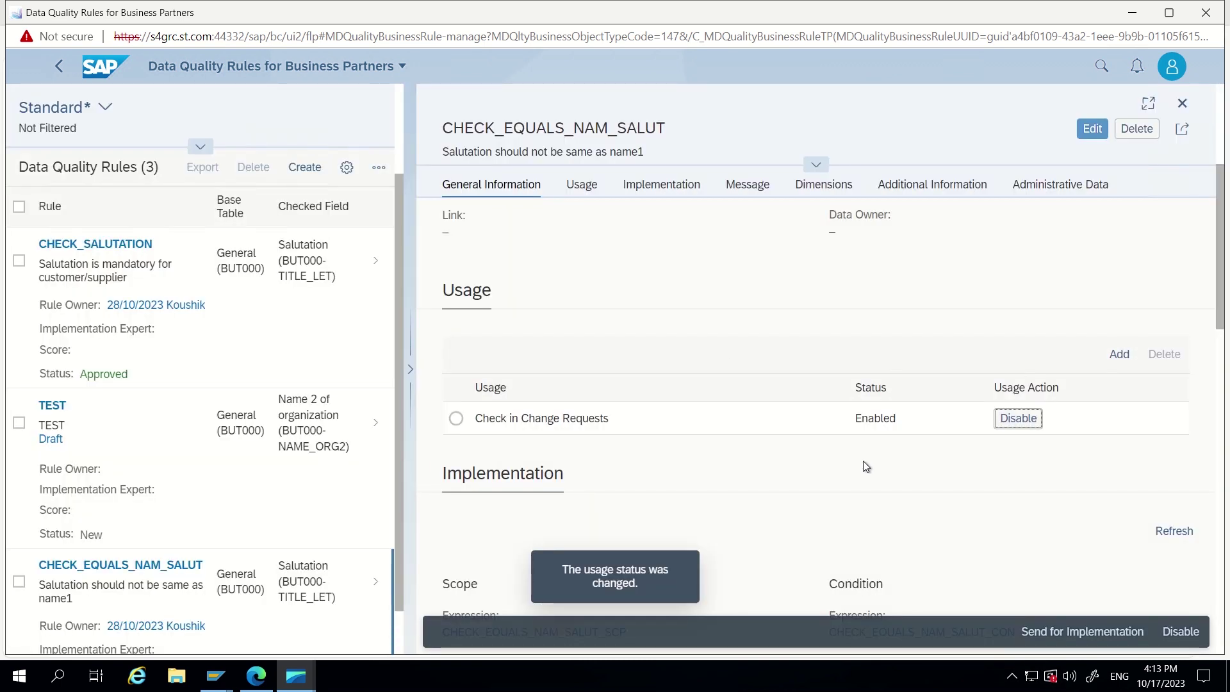
scroll(968, 295, up, 2)
scroll(969, 295, down, 2)
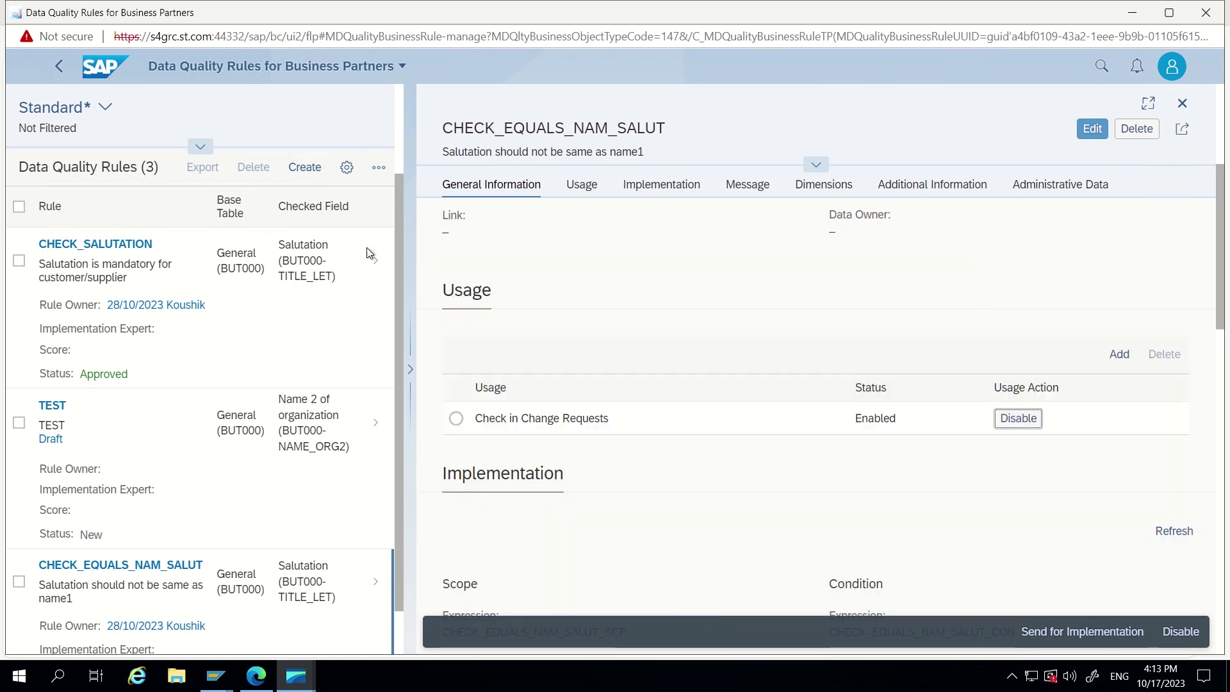
key(alt+Tab)
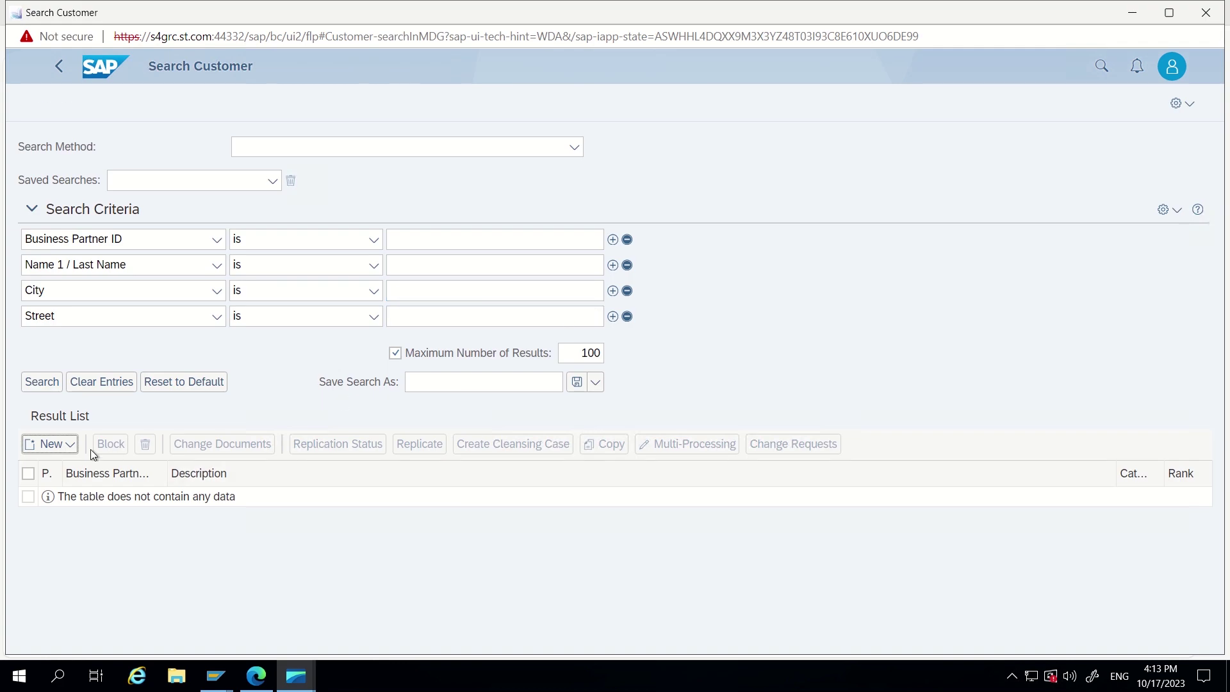
Step: Start a new Organization change request of type Create Customer
click(64, 444)
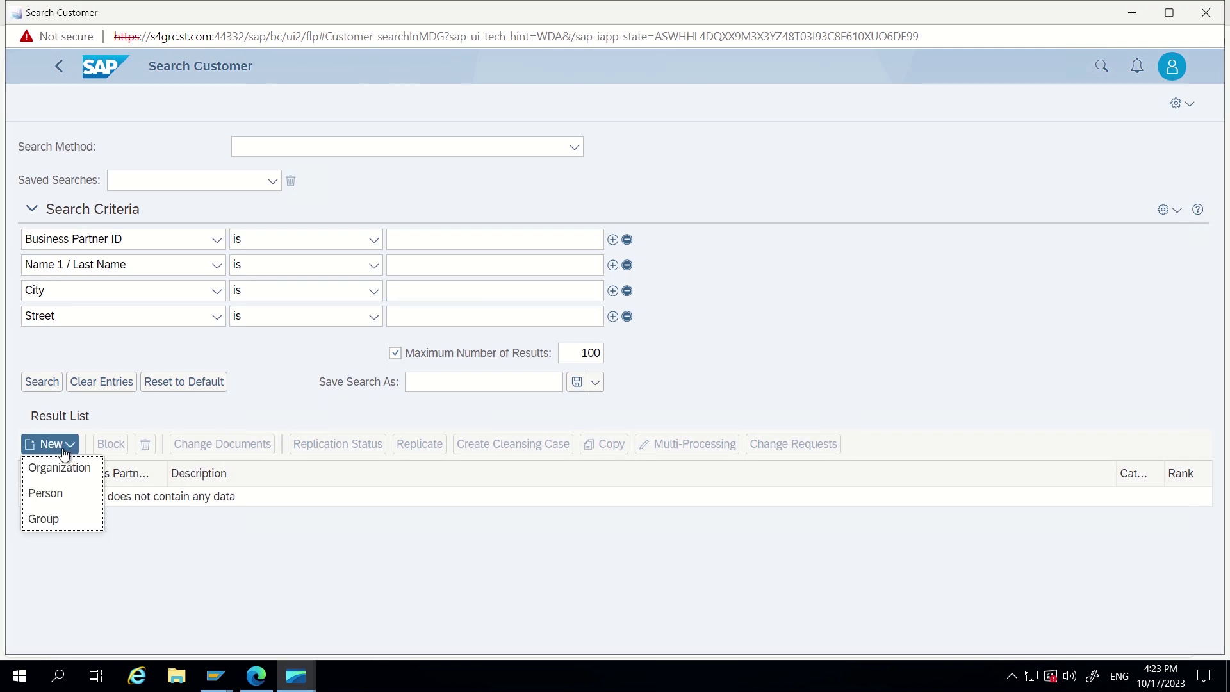
click(60, 468)
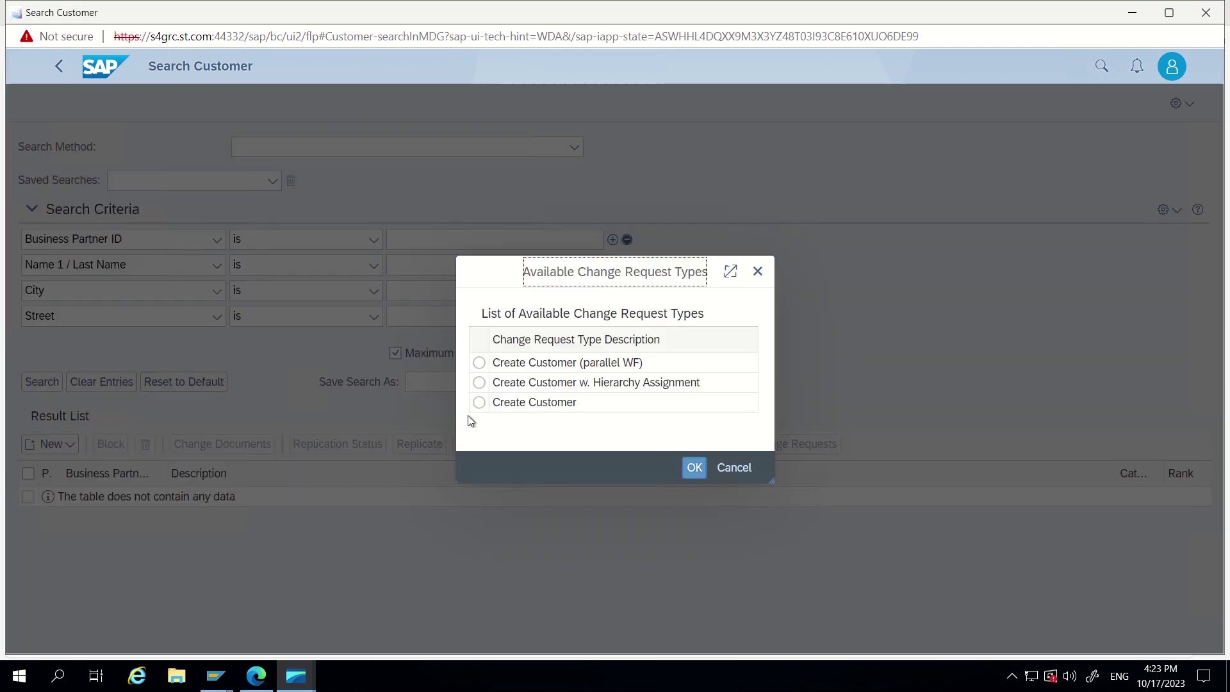
click(494, 408)
click(694, 468)
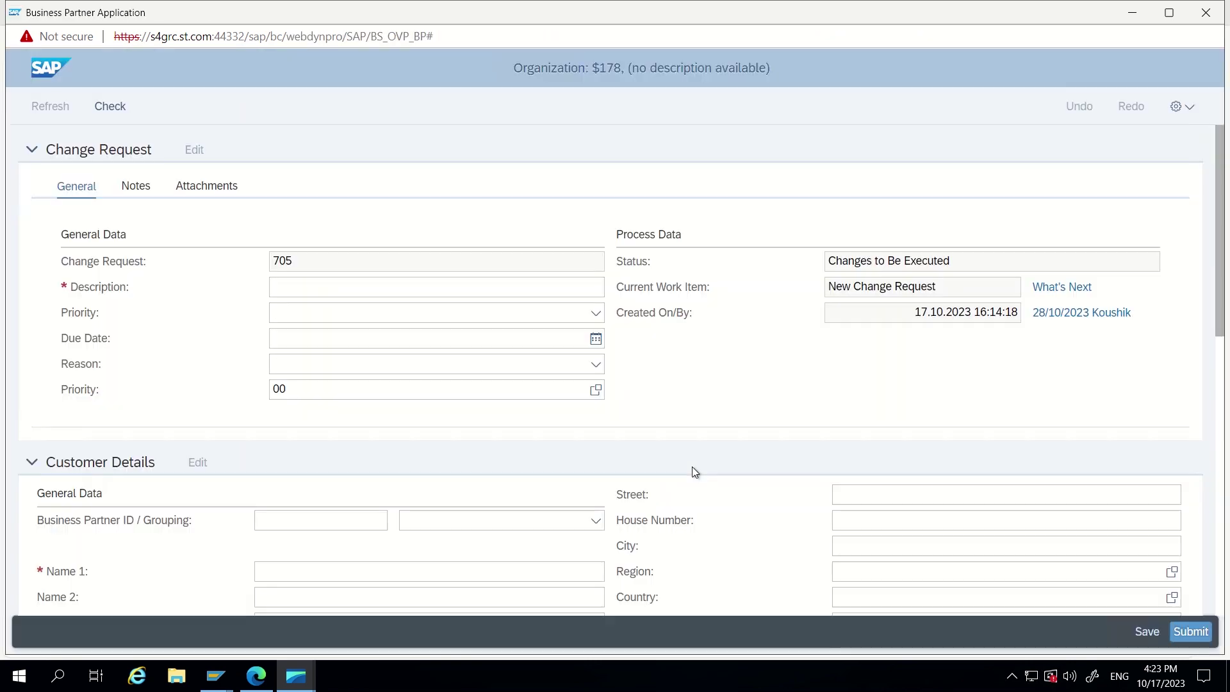
Step: Enter description TEST and Name 1 TESTING
click(312, 287)
text(TEST)
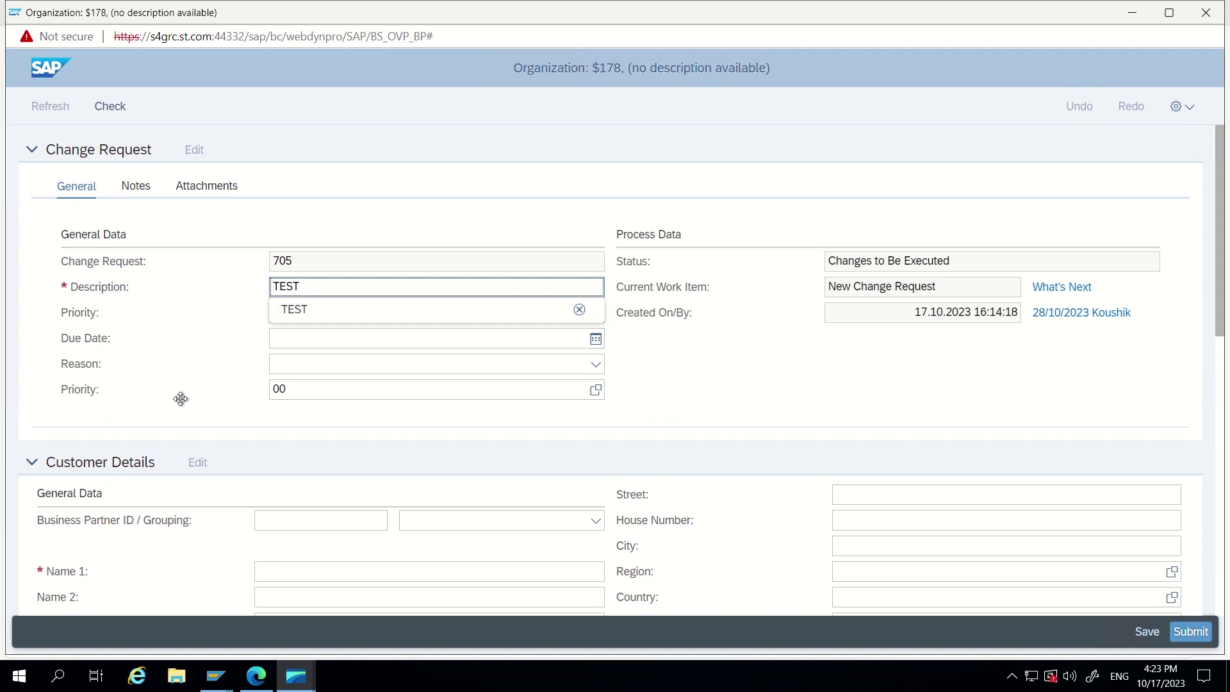
scroll(186, 404, down, 2)
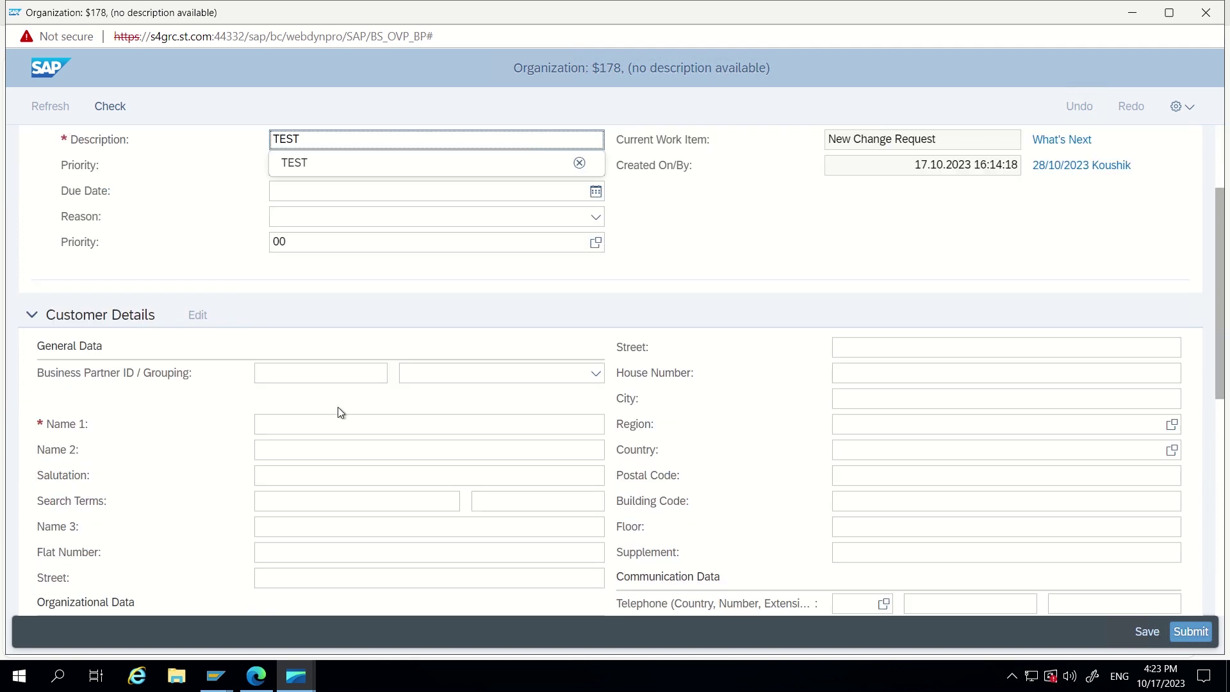
click(269, 420)
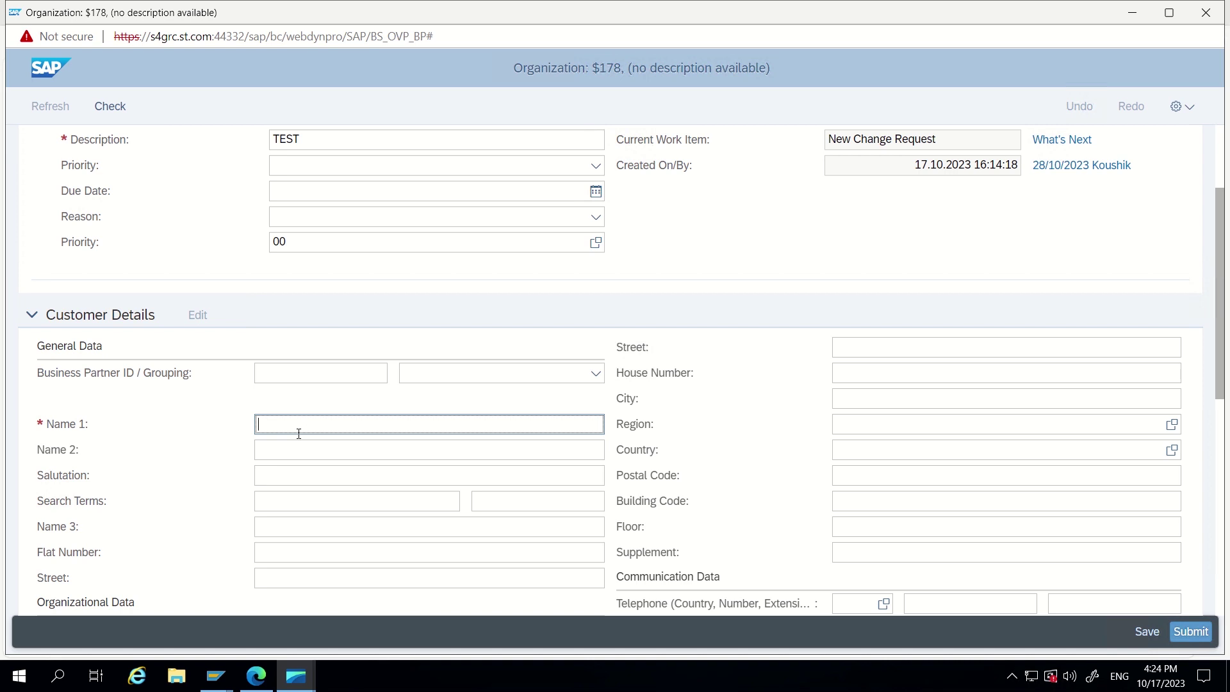
text(TEST)
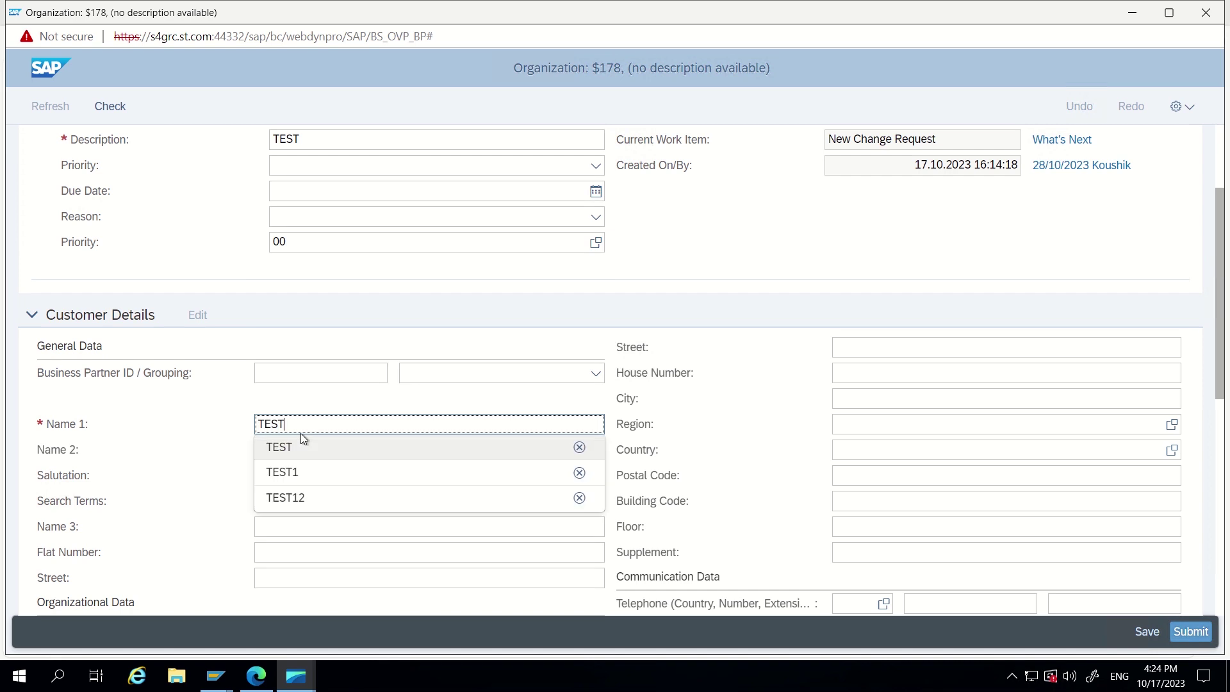
text(ING)
double_click(302, 430)
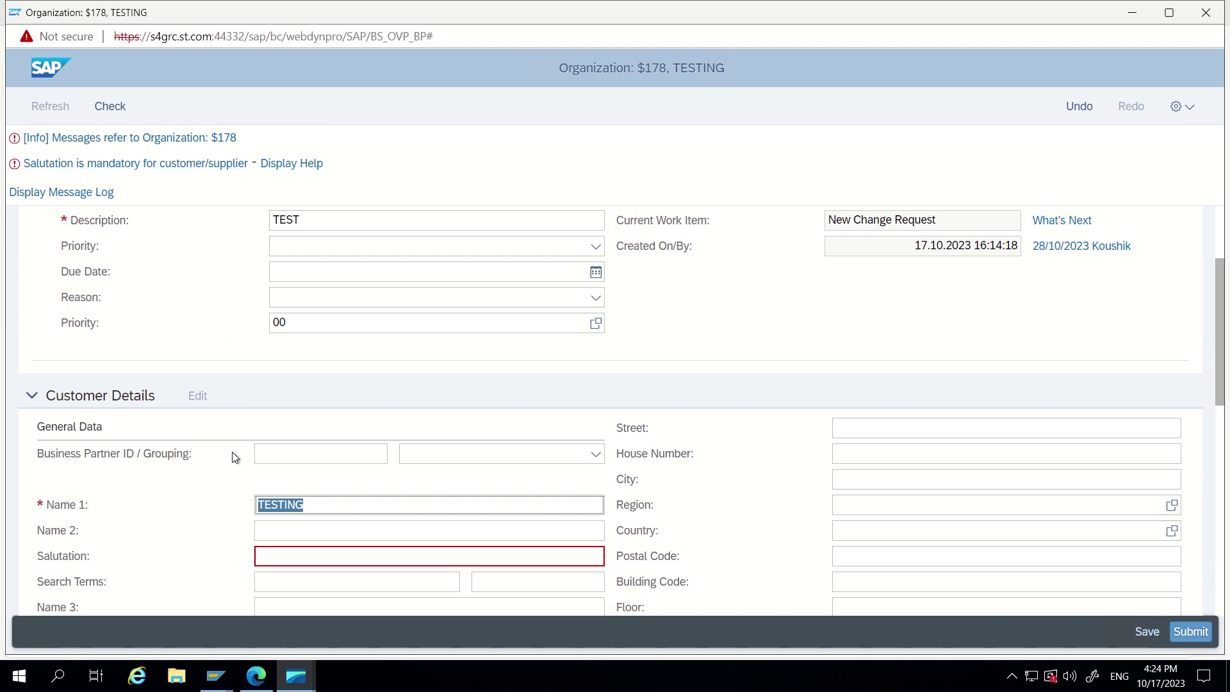
Step: Enter TEST in the Salutation field and compare it with the Name 1 value TESTING
scroll(201, 365, down, 2)
click(283, 435)
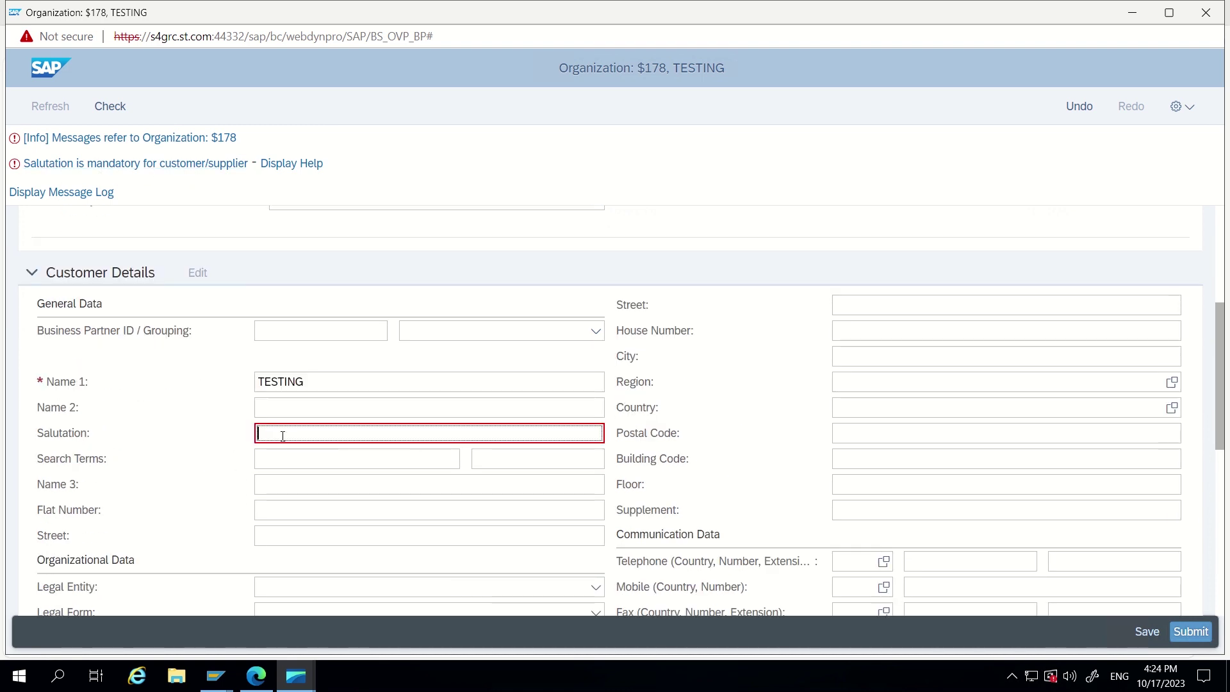
text(TEST)
double_click(282, 435)
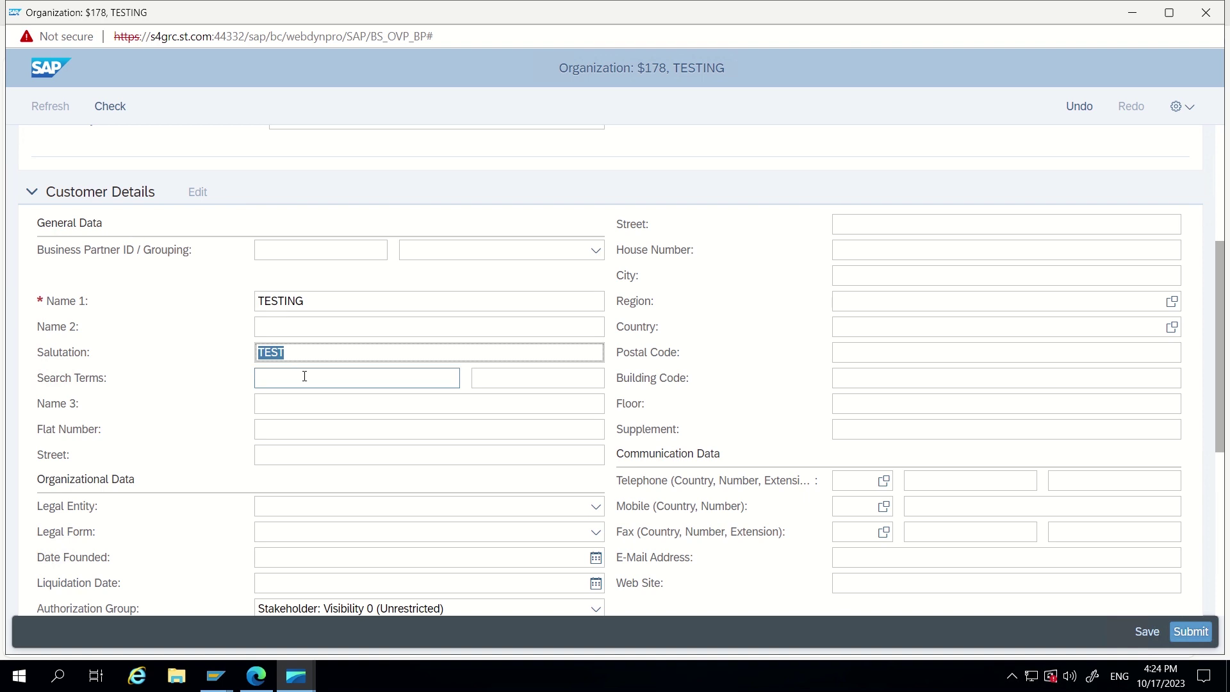
click(290, 353)
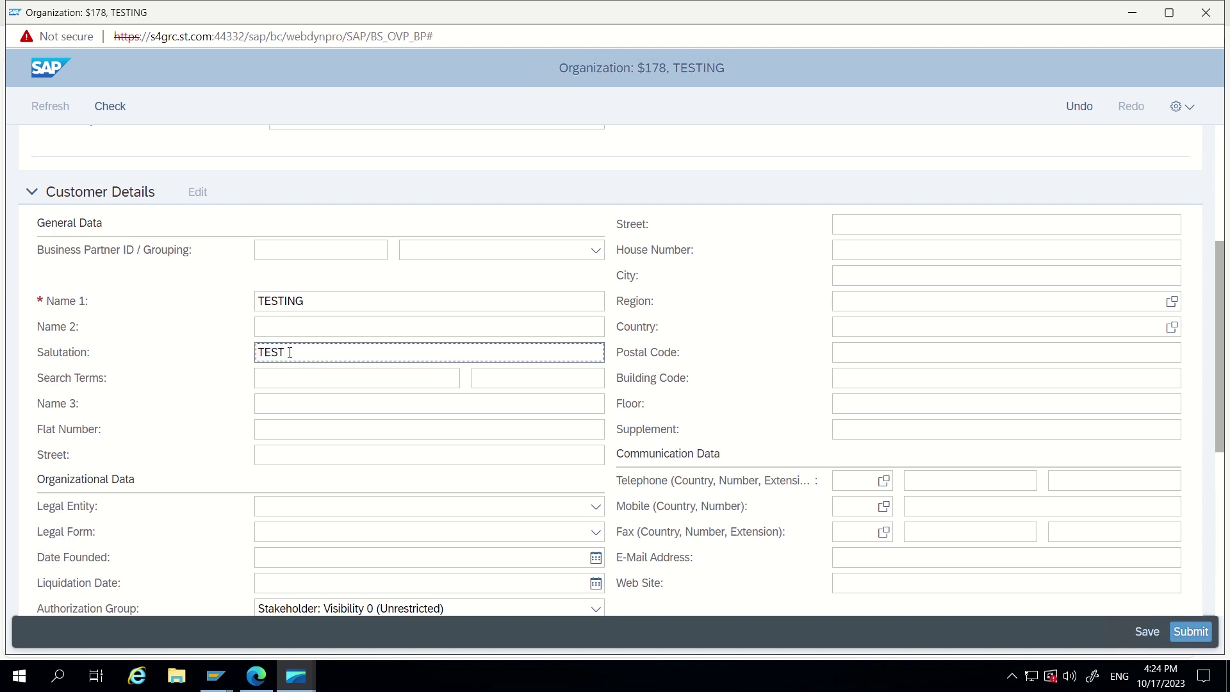
drag(305, 301, 255, 301)
click(295, 352)
Step: Complete the Salutation as TESTING and run the validation check on the entries
text(ING)
key(ctrl+a)
key(Return)
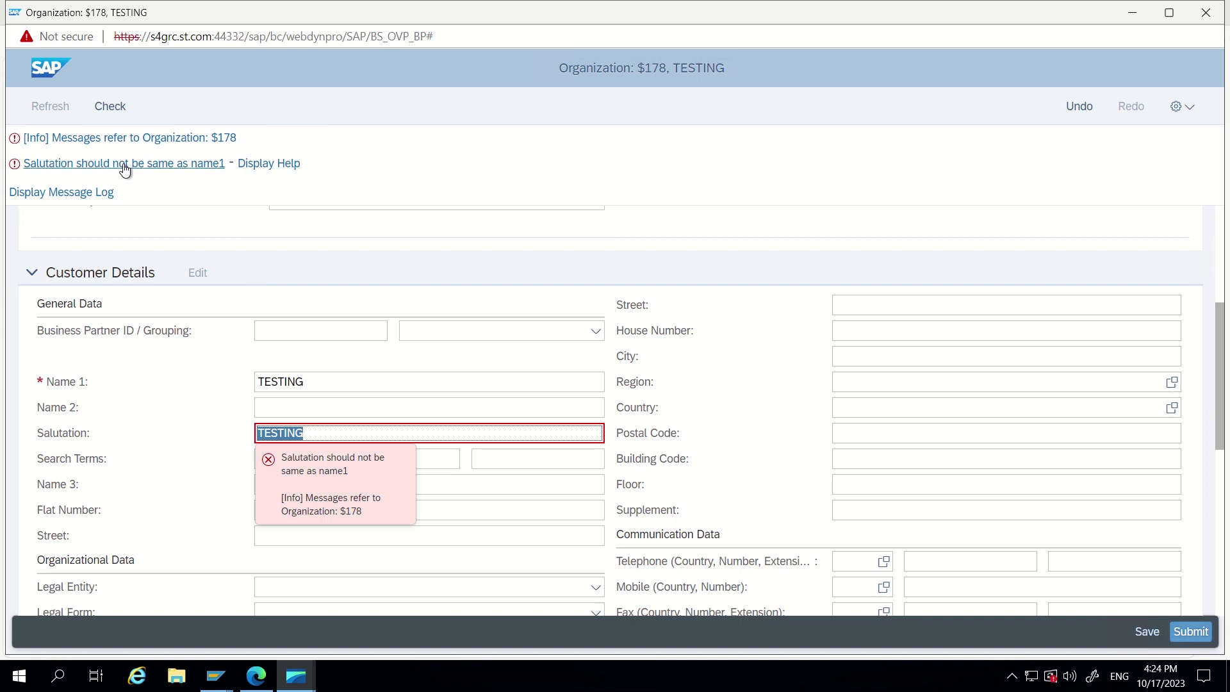
Step: Compare the Salutation value TESTING with the identical Name 1 value TESTING
click(314, 438)
double_click(264, 438)
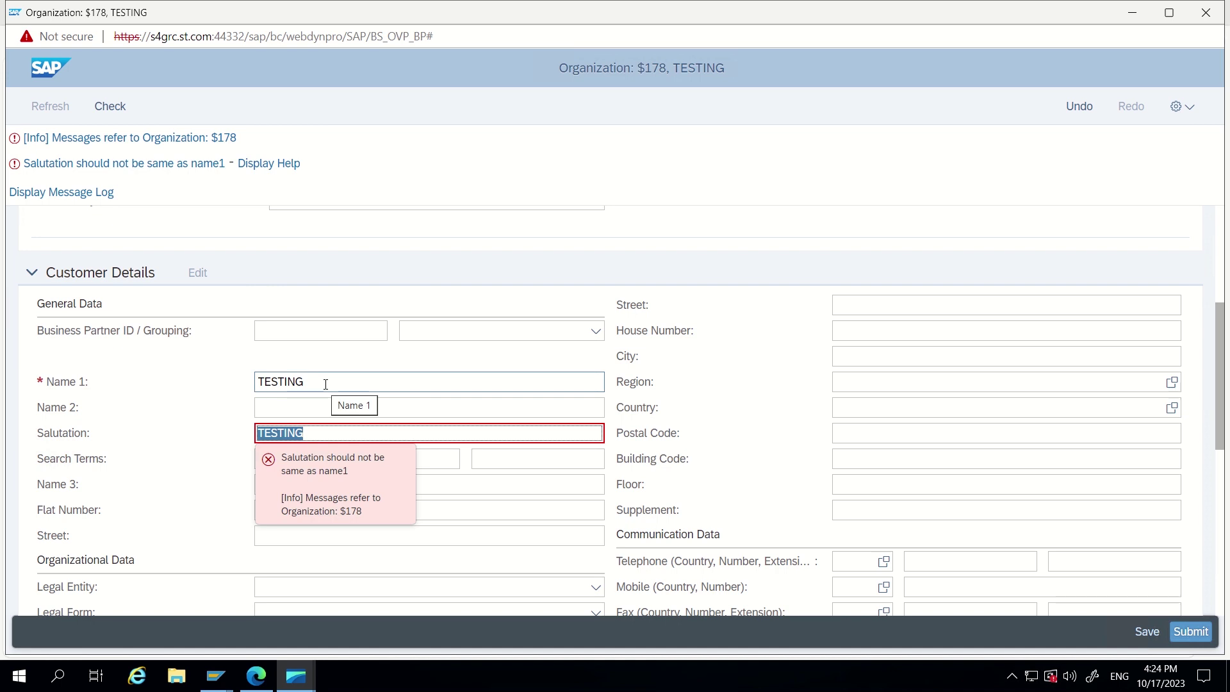
click(321, 384)
double_click(299, 382)
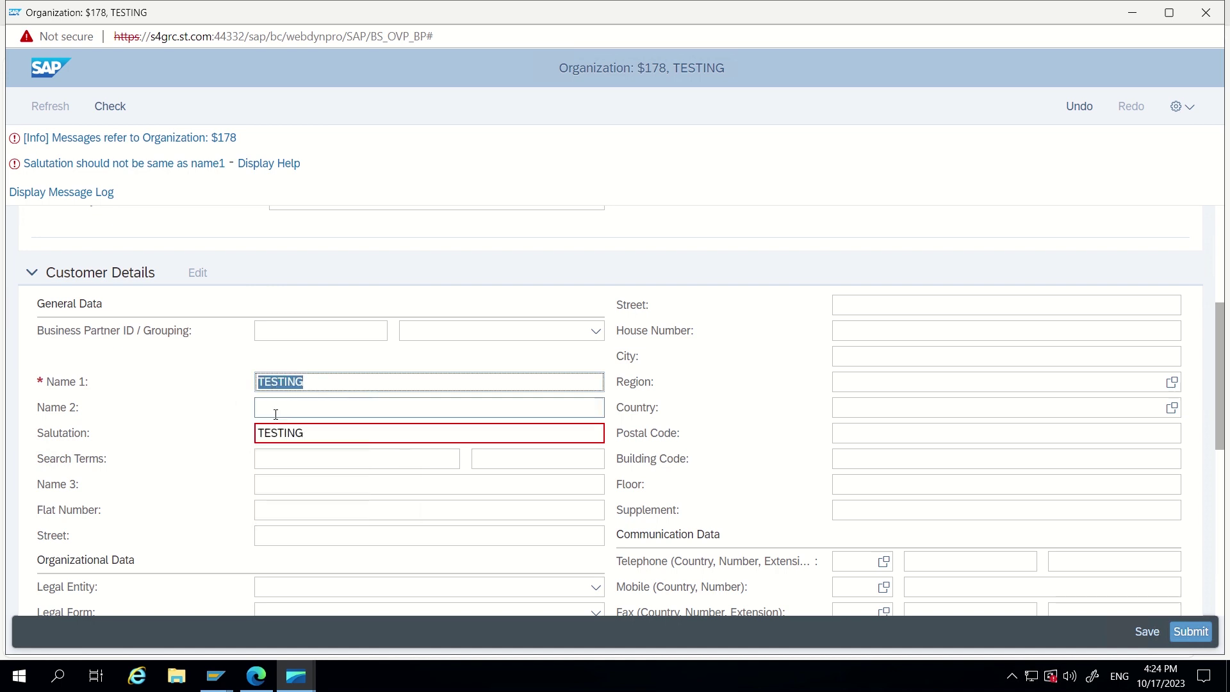
drag(315, 432, 235, 433)
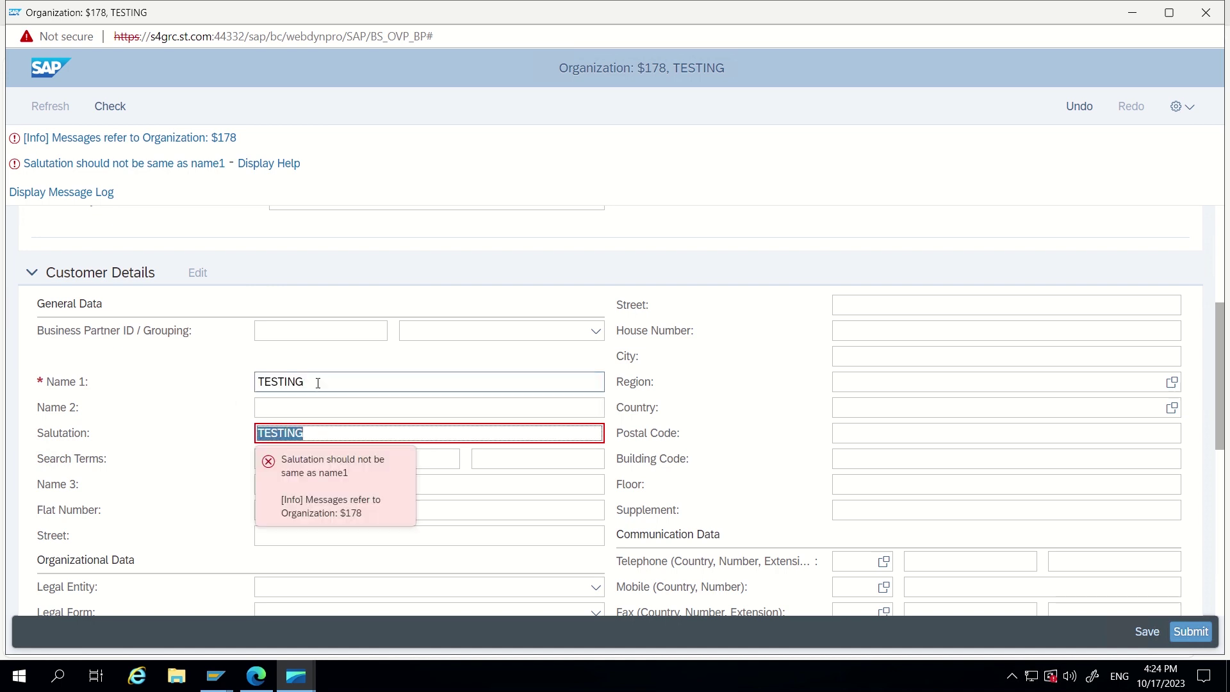
drag(320, 382, 228, 382)
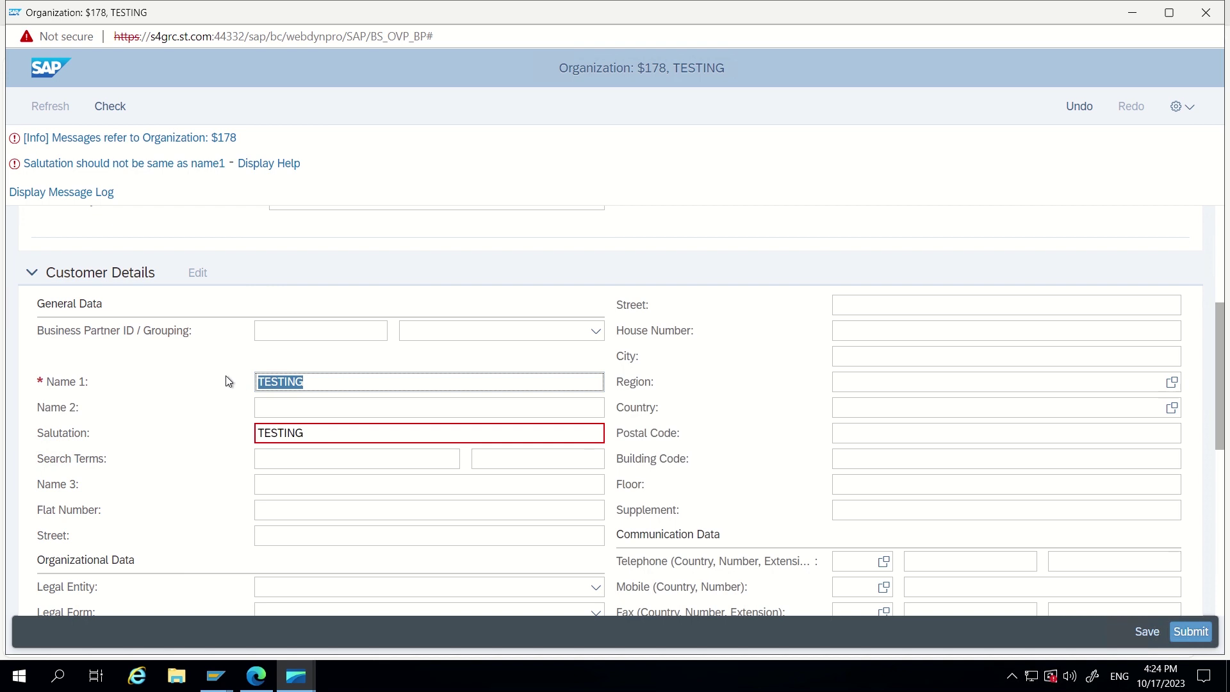
Step: Show the Salutation error message again and highlight the matching Name 1 and Salutation values
click(316, 433)
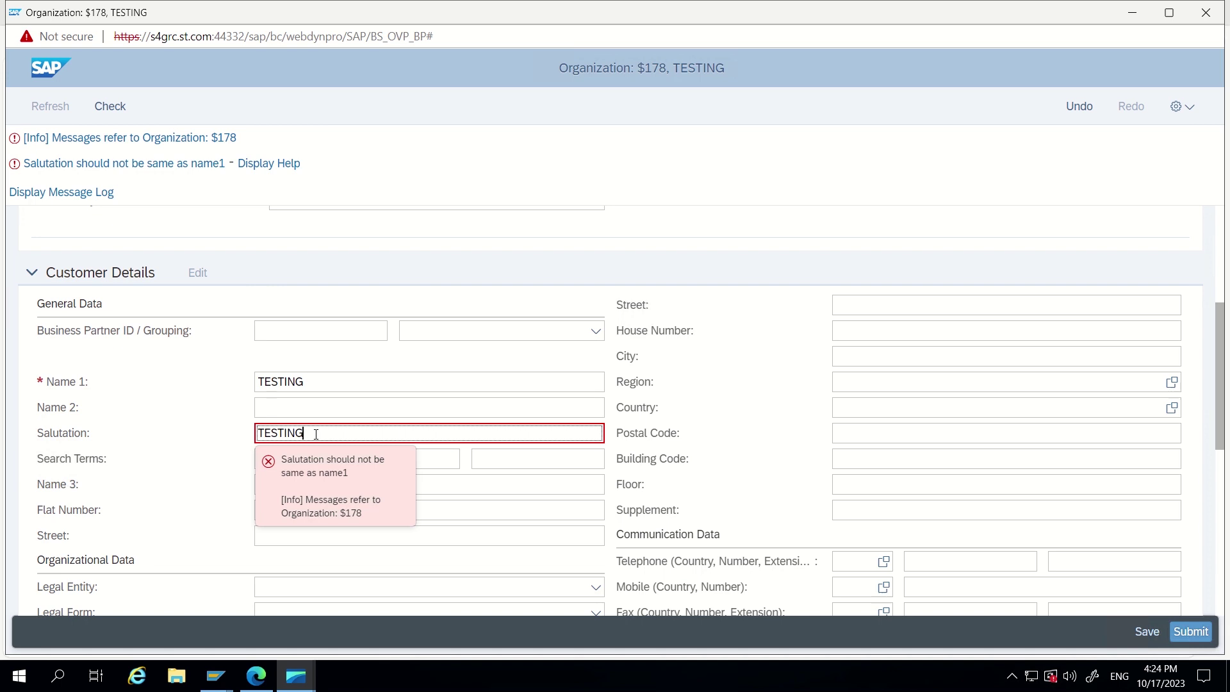
drag(324, 378, 239, 387)
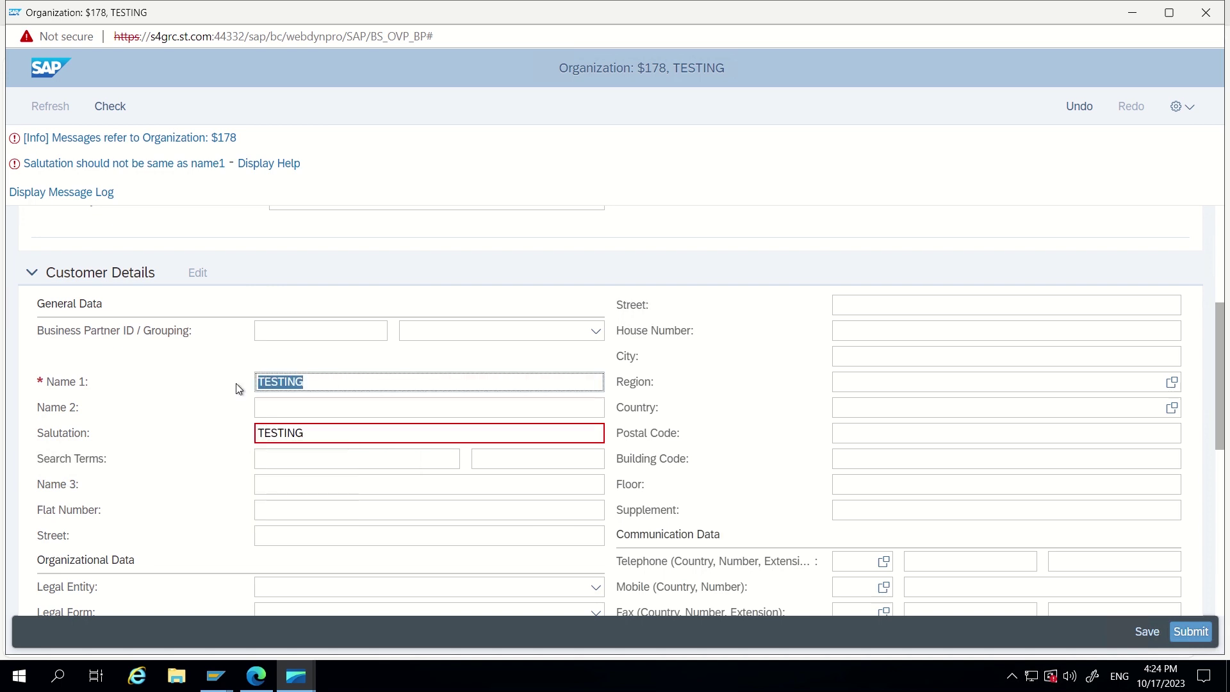
drag(312, 434, 248, 443)
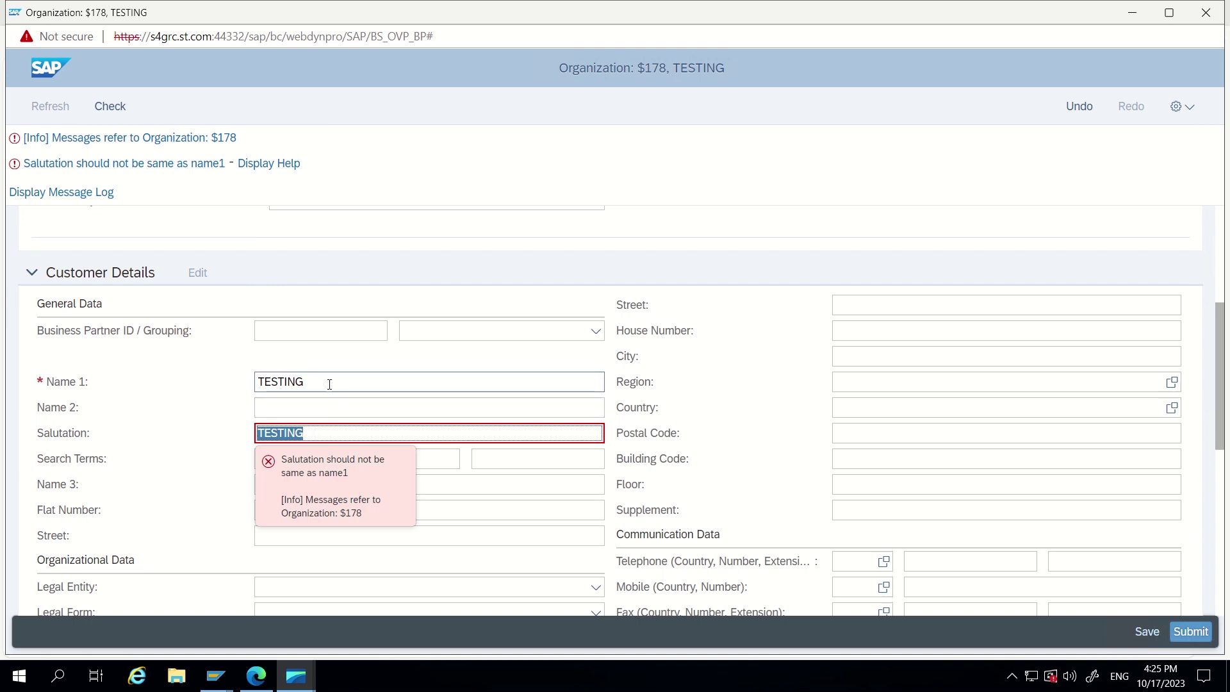
drag(328, 380, 221, 398)
drag(317, 432, 211, 442)
click(320, 383)
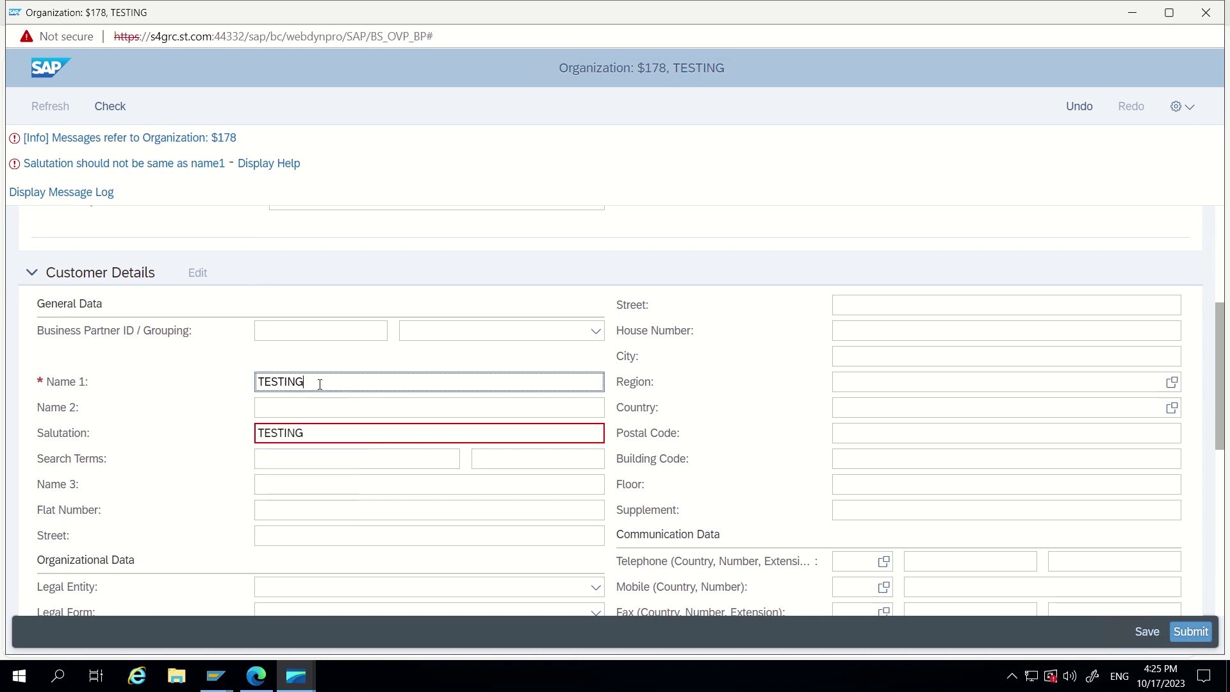